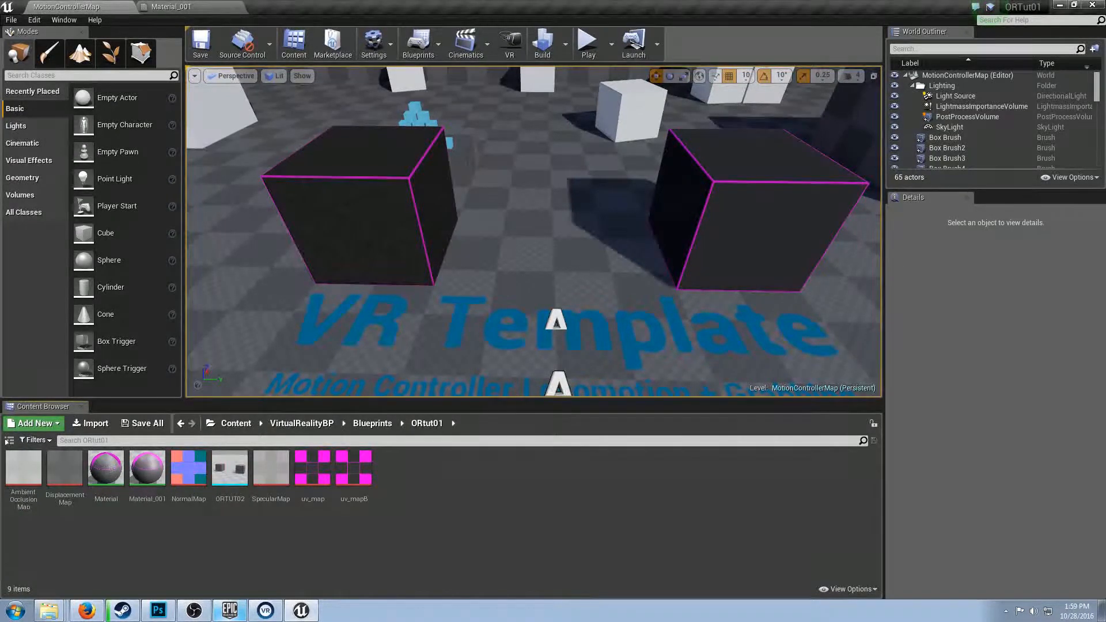
# - Examine the two dark cubes with magenta edges in the level from near and far
pyautogui.scroll(-1, 533, 230)
pyautogui.scroll(-1, 534, 231)
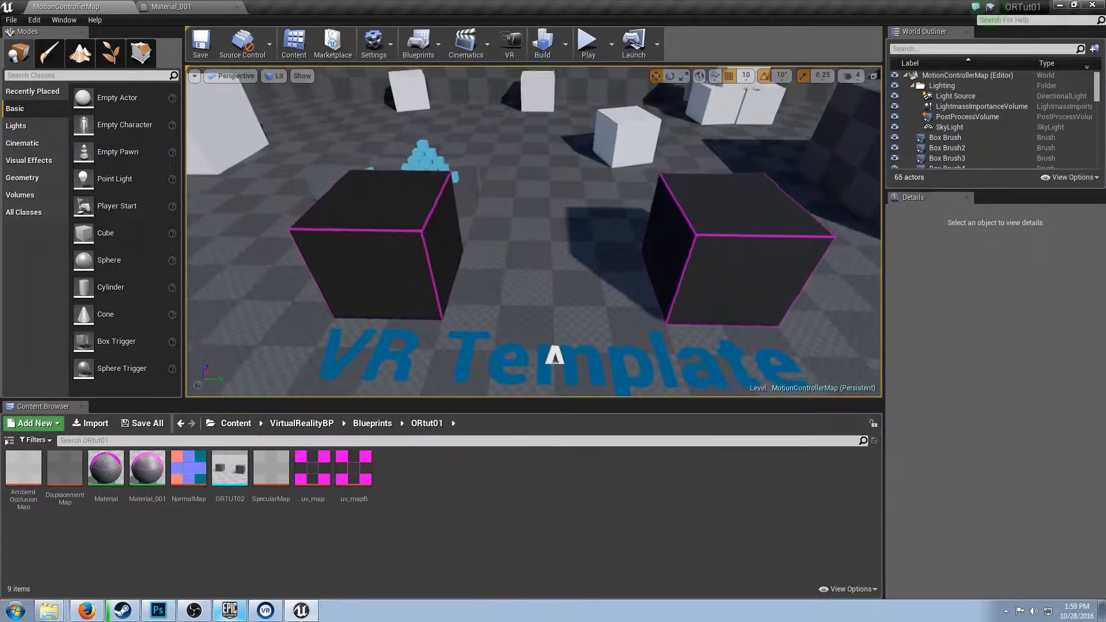
pyautogui.scroll(5, 534, 230)
pyautogui.scroll(-2, 533, 231)
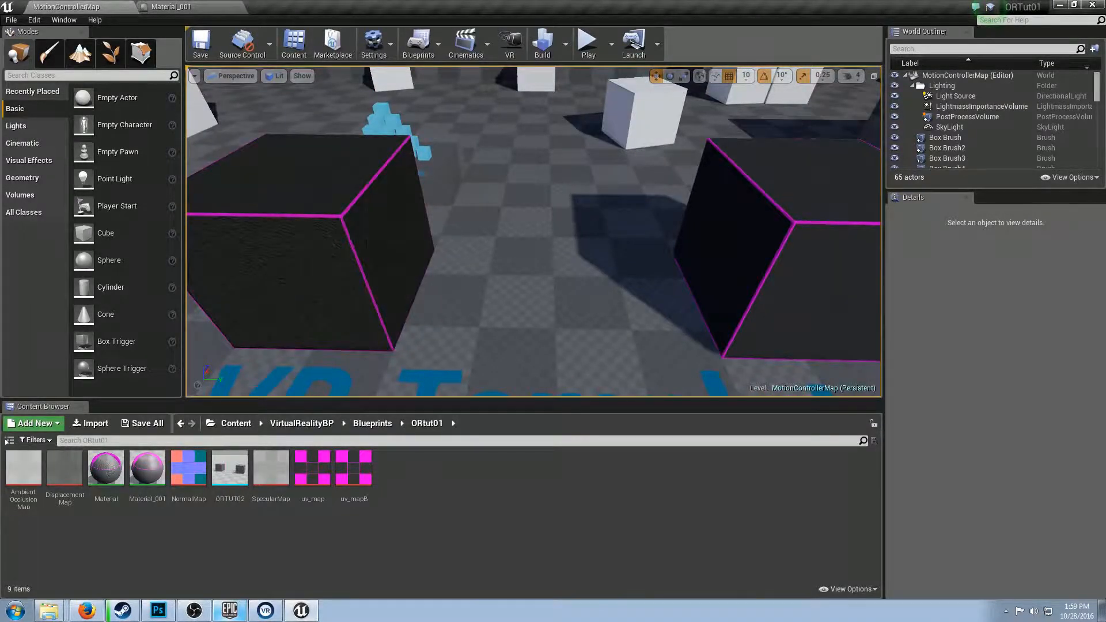
pyautogui.scroll(-2, 533, 230)
pyautogui.scroll(-2, 534, 231)
pyautogui.press('q')
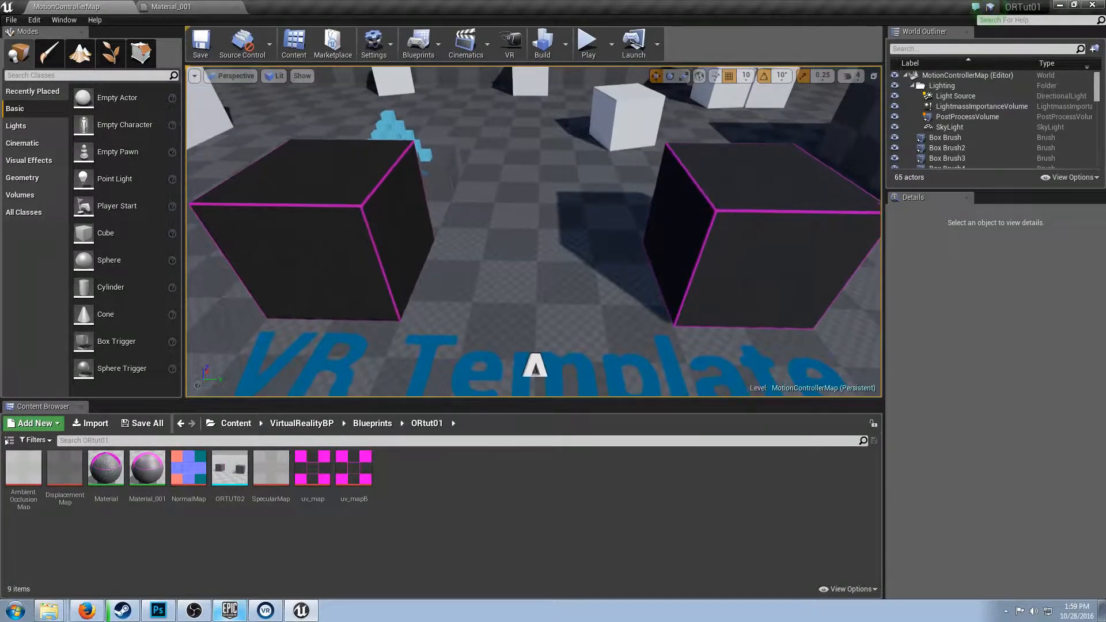
pyautogui.scroll(4, 533, 230)
pyautogui.scroll(-2, 534, 230)
pyautogui.scroll(-2, 534, 231)
pyautogui.scroll(2, 533, 230)
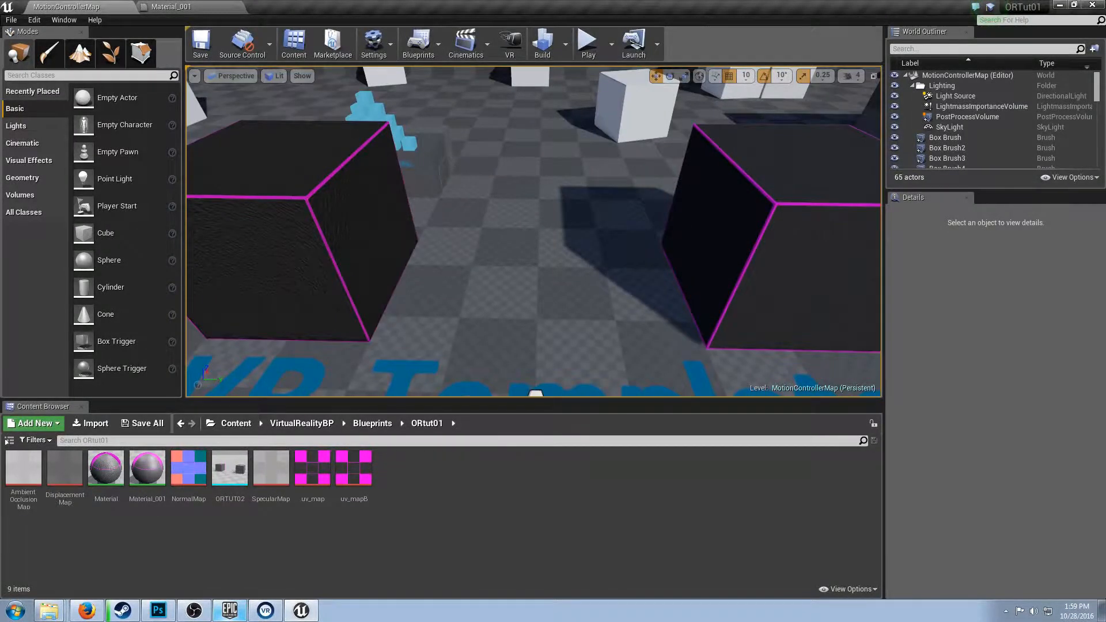
pyautogui.press('d')
pyautogui.press('a')
pyautogui.press('w')
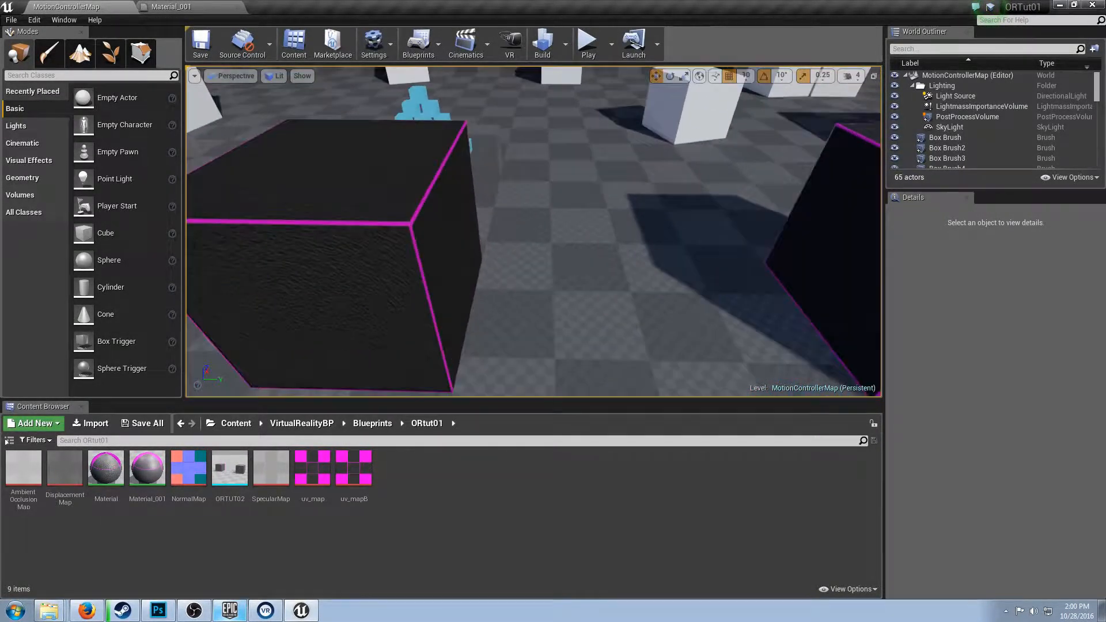
pyautogui.press('a')
pyautogui.press('d')
pyautogui.press('a')
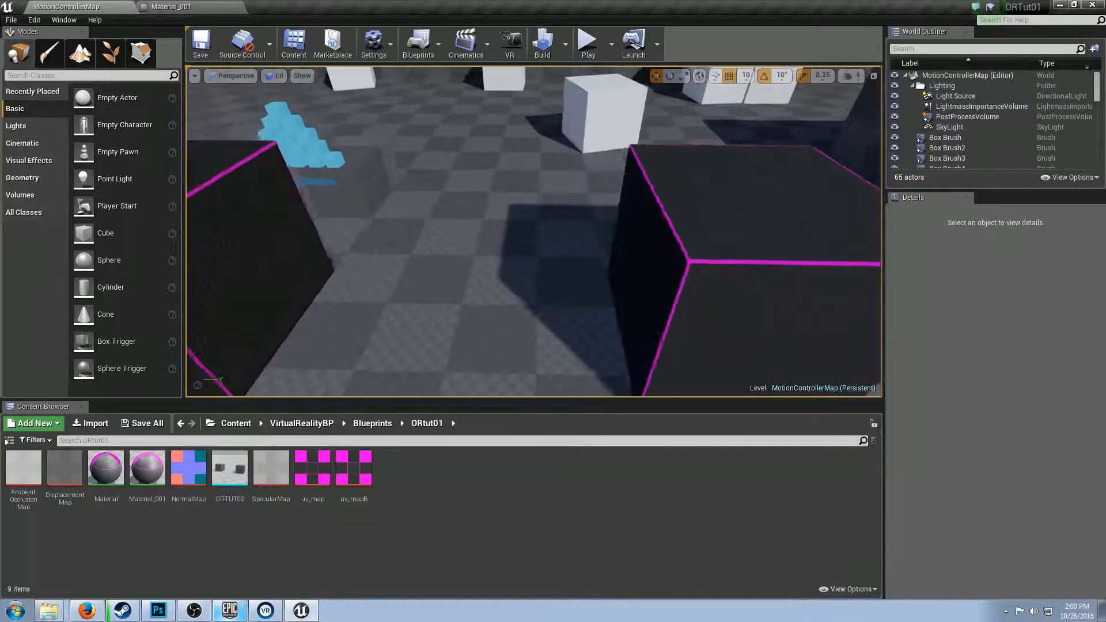
pyautogui.press('s')
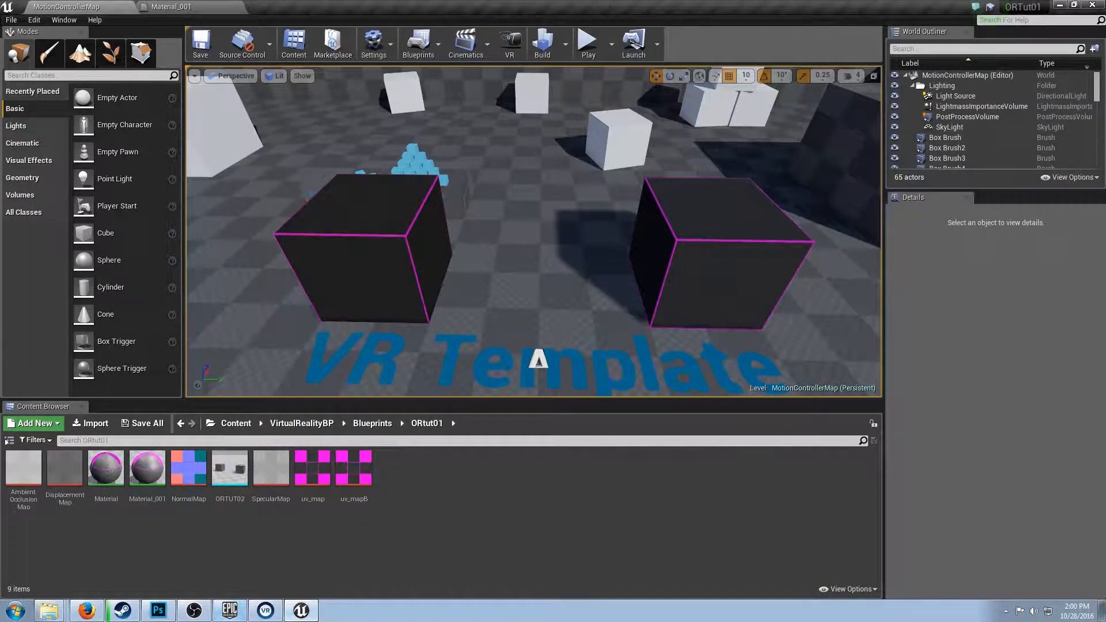
# - Open the existing project Tut2
pyautogui.click(11, 19)
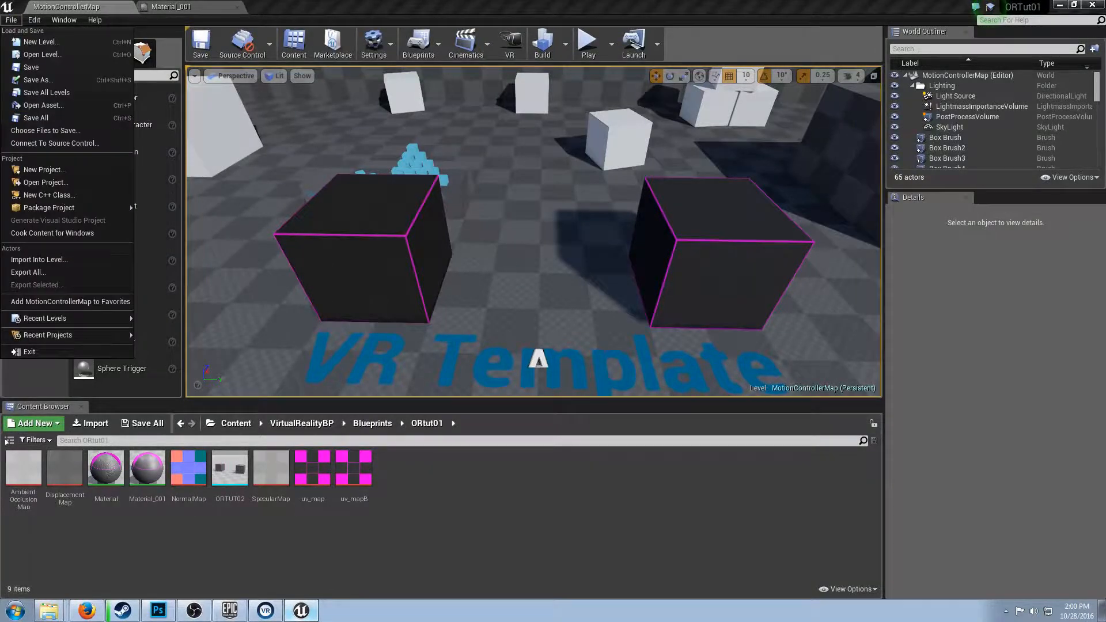
pyautogui.click(23, 182)
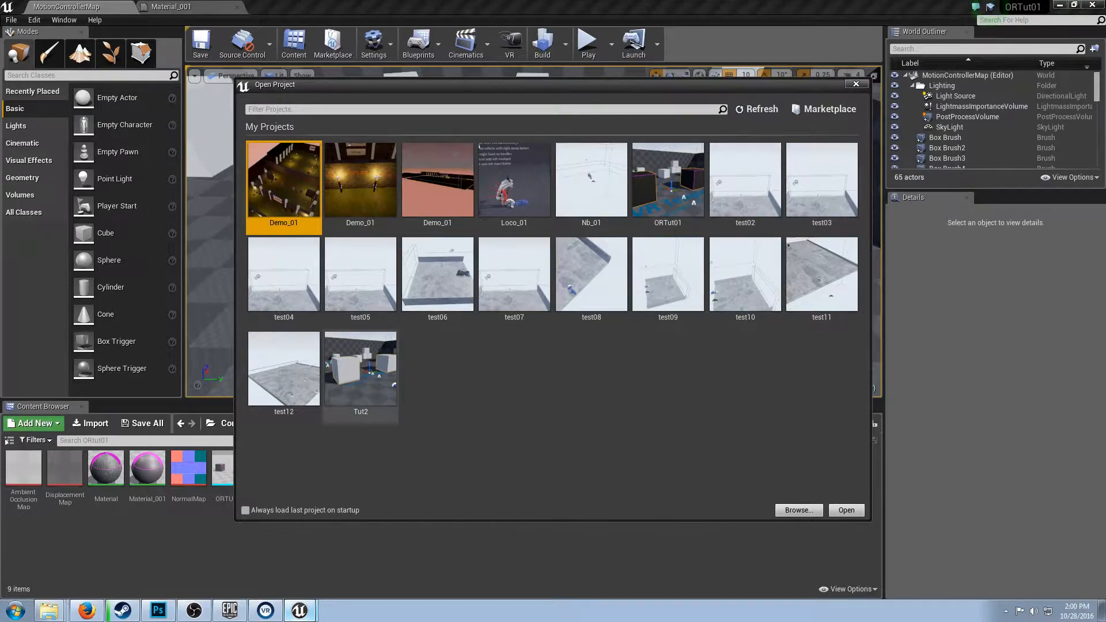
pyautogui.doubleClick(361, 374)
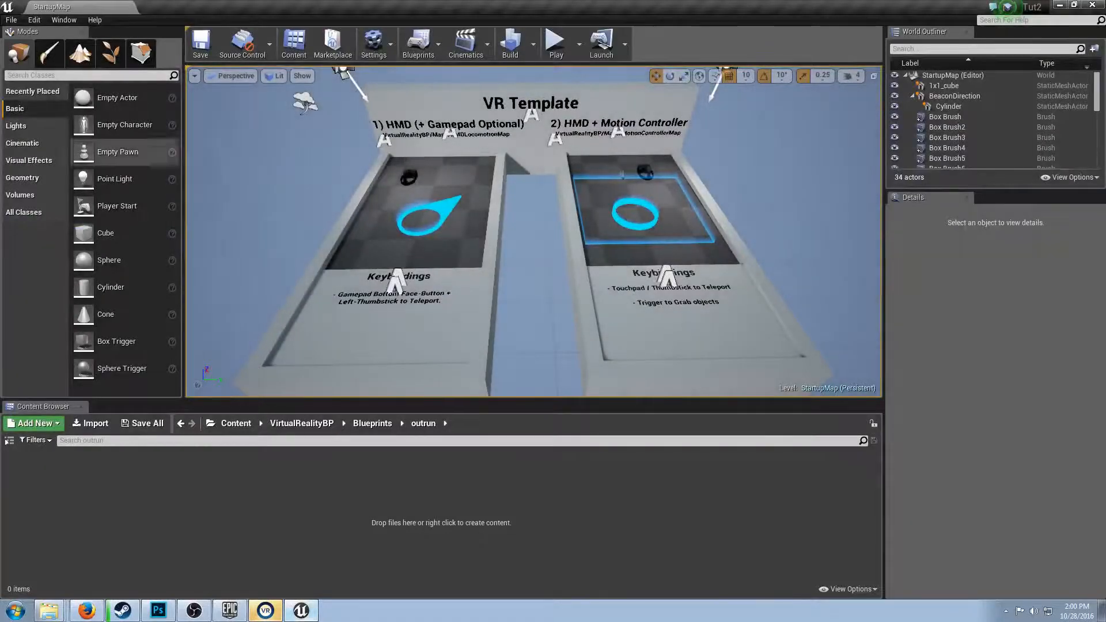
# - Open the MotionControllerMap level in the Tut2 project
pyautogui.click(11, 19)
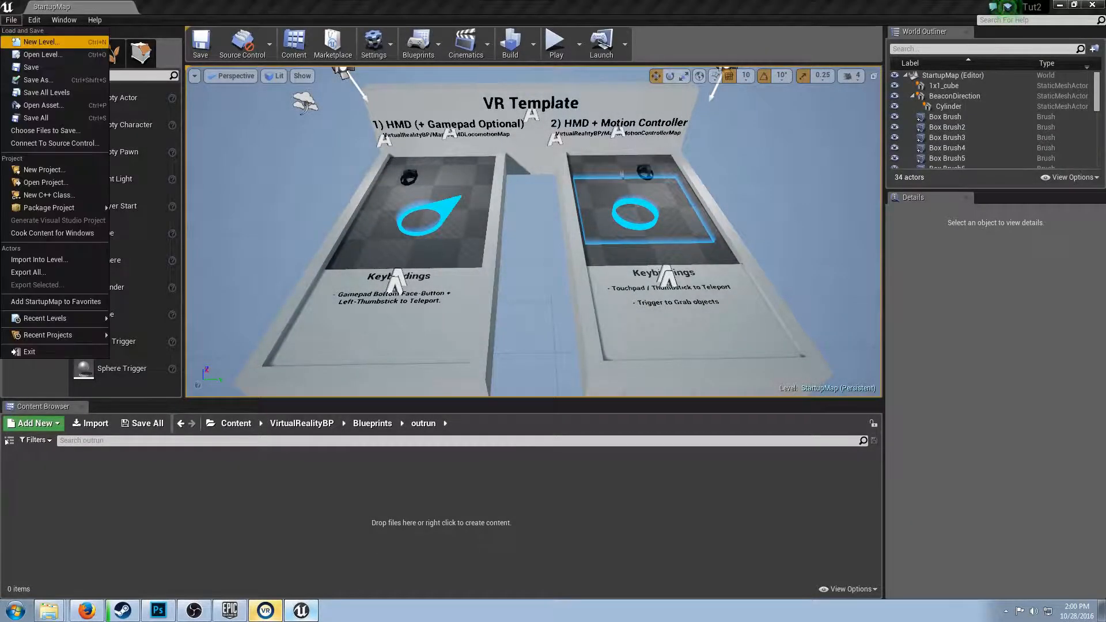
pyautogui.click(40, 54)
pyautogui.doubleClick(436, 151)
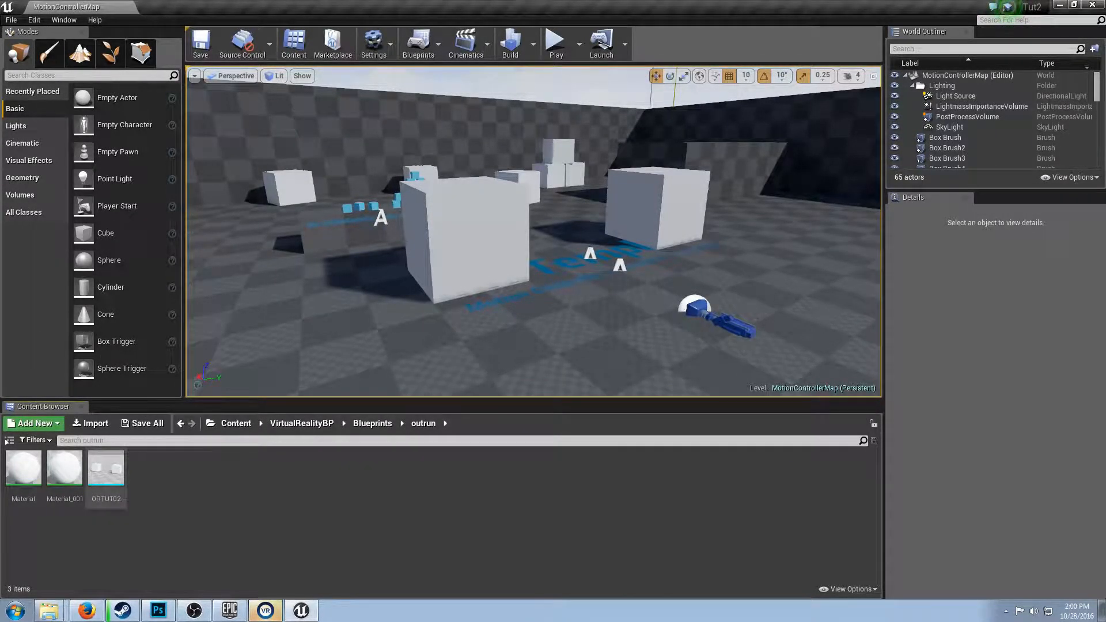
# - Open uv_map.png from the "tutorials - Copy" folder in Adobe Photoshop CC 2015.5
pyautogui.click(106, 477)
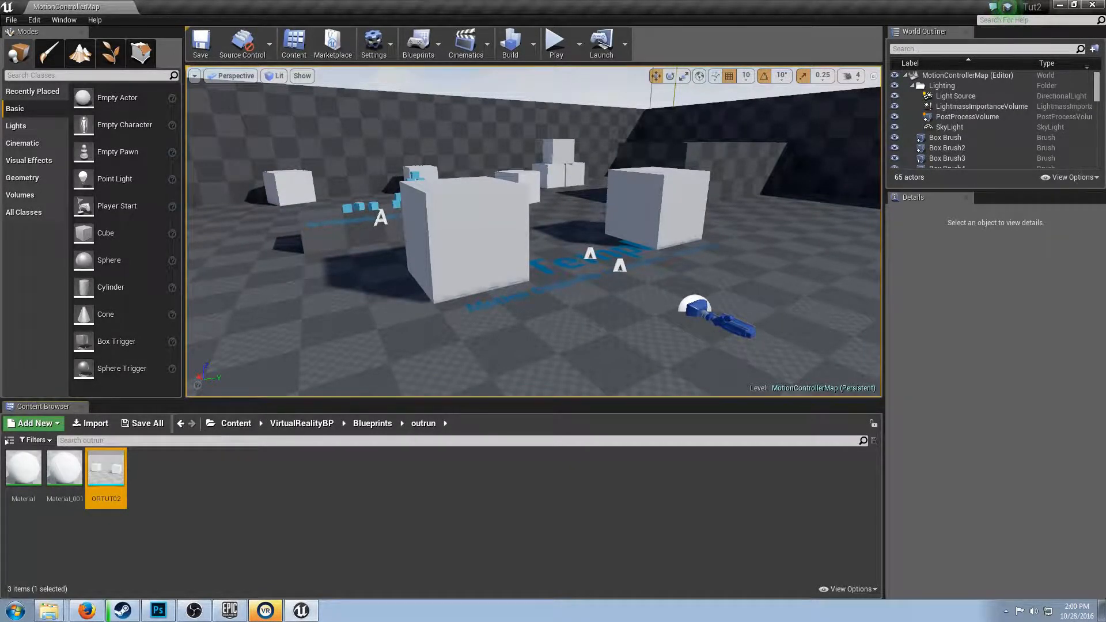
pyautogui.click(23, 477)
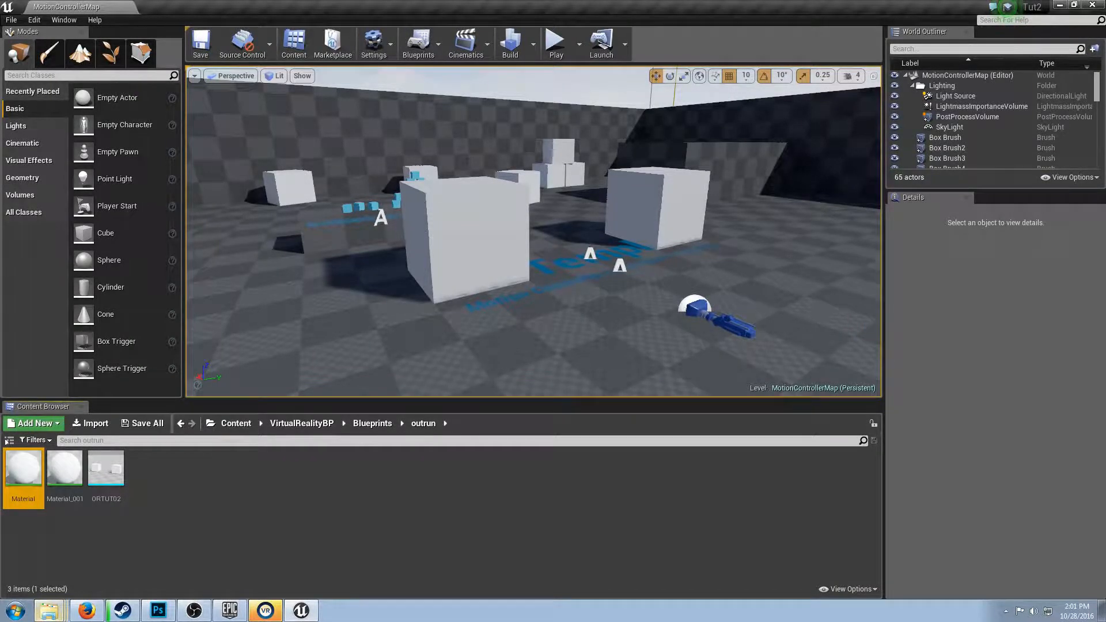
pyautogui.click(49, 611)
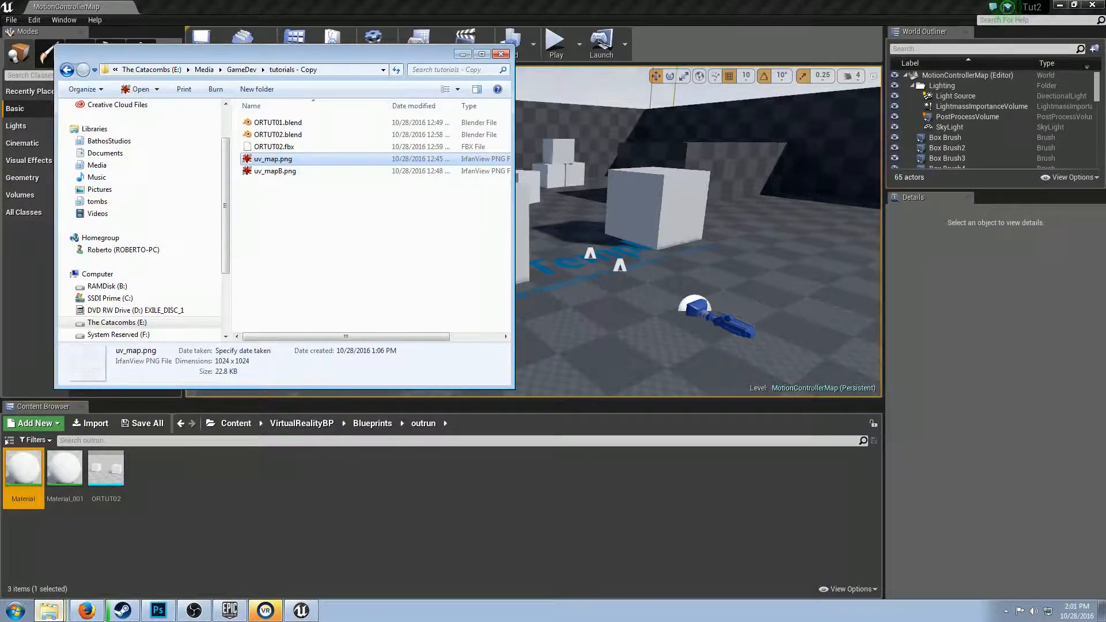
pyautogui.click(275, 171)
pyautogui.click(273, 159)
pyautogui.rightClick(281, 162)
pyautogui.moveTo(369, 304)
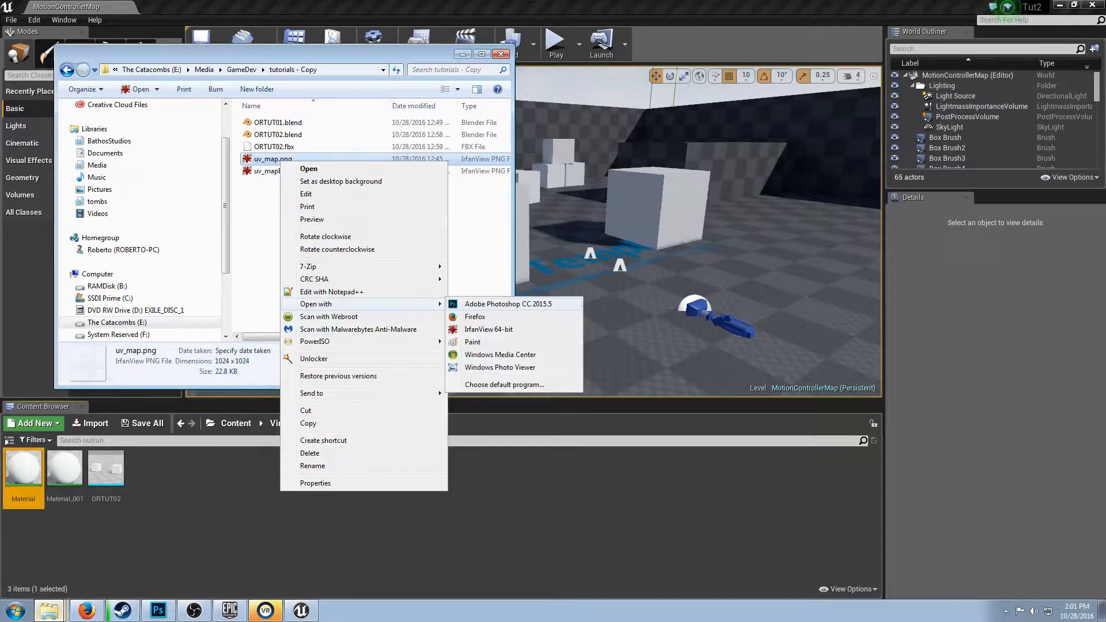
pyautogui.click(507, 303)
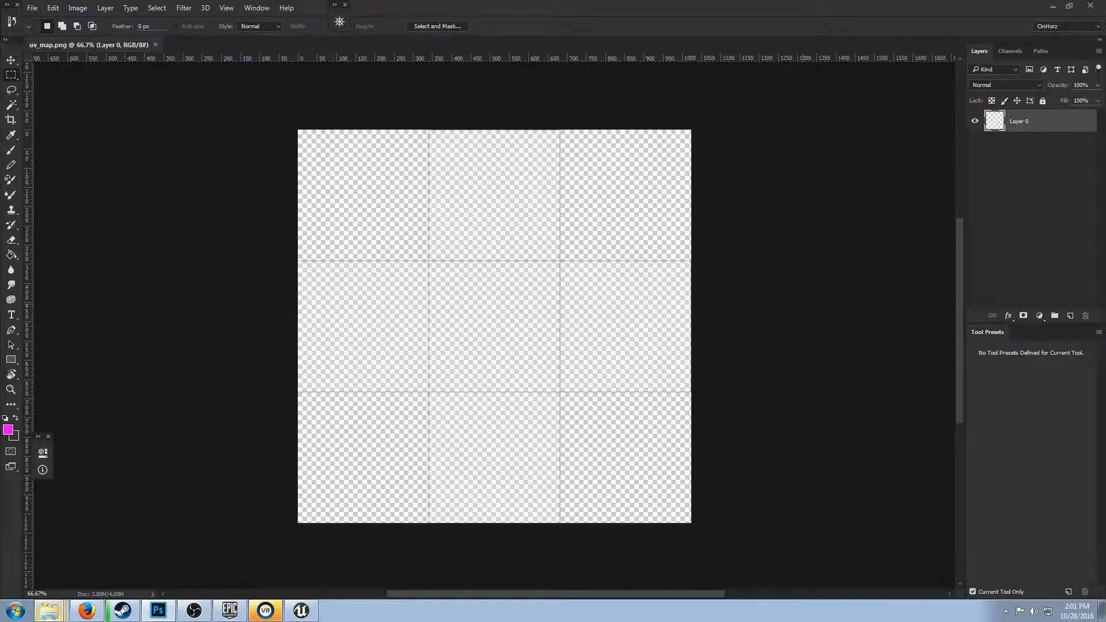
# - Swap the foreground and background colors to make dark grey the foreground color
pyautogui.scroll(5, 732, 290)
pyautogui.scroll(-4, 731, 290)
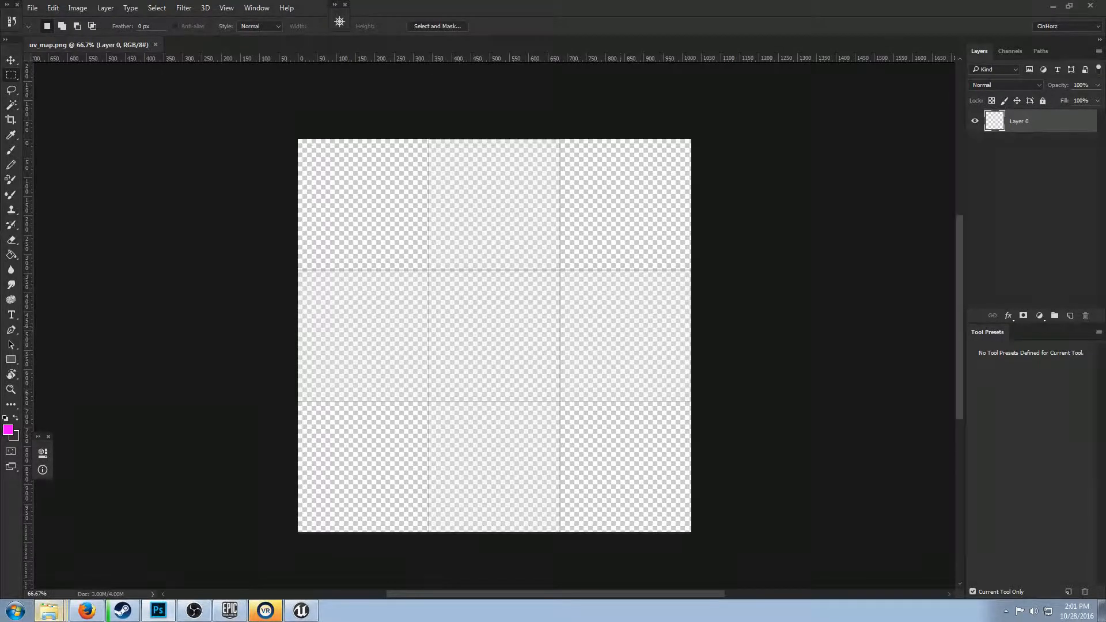
pyautogui.press('x')
pyautogui.scroll(3, 806, 315)
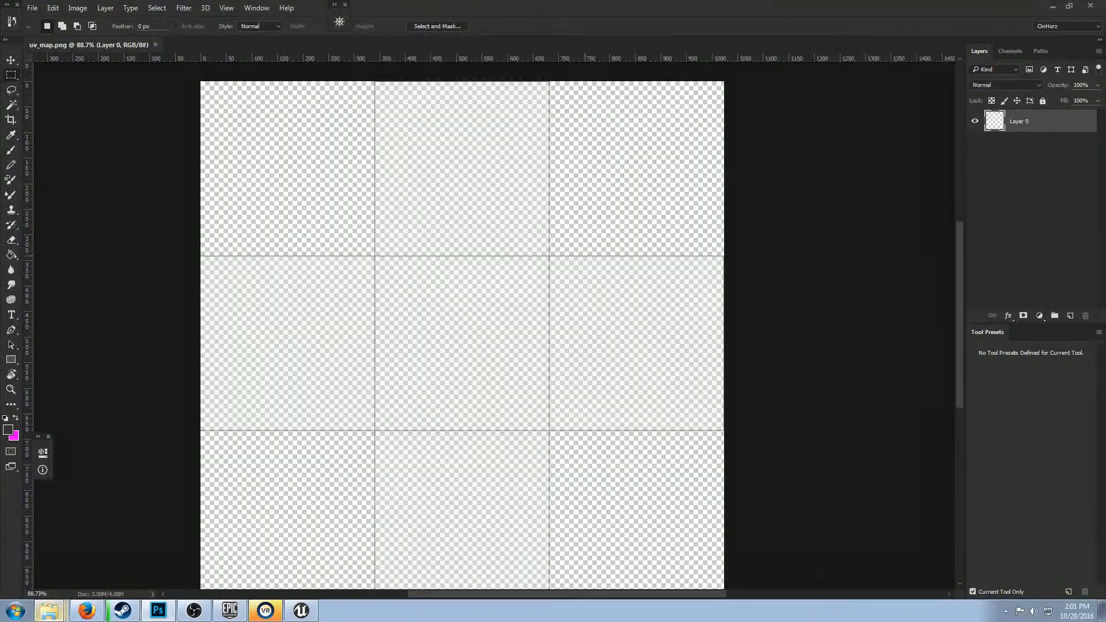
pyautogui.moveTo(375, 255); pyautogui.dragTo(552, 431)
pyautogui.scroll(8, 430, 329)
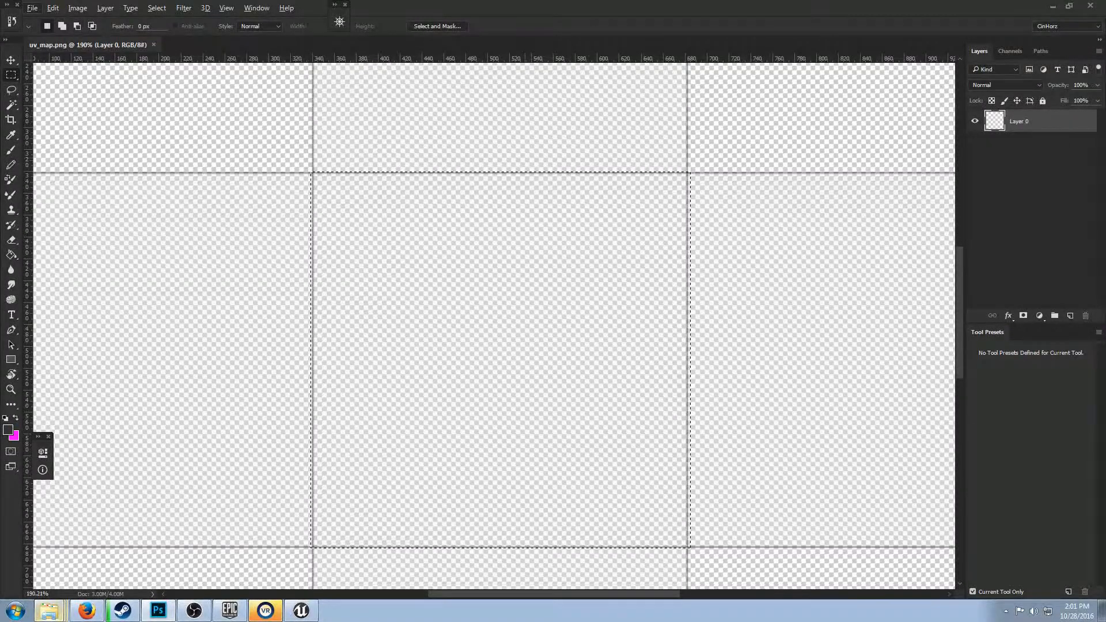
pyautogui.scroll(15, 312, 172)
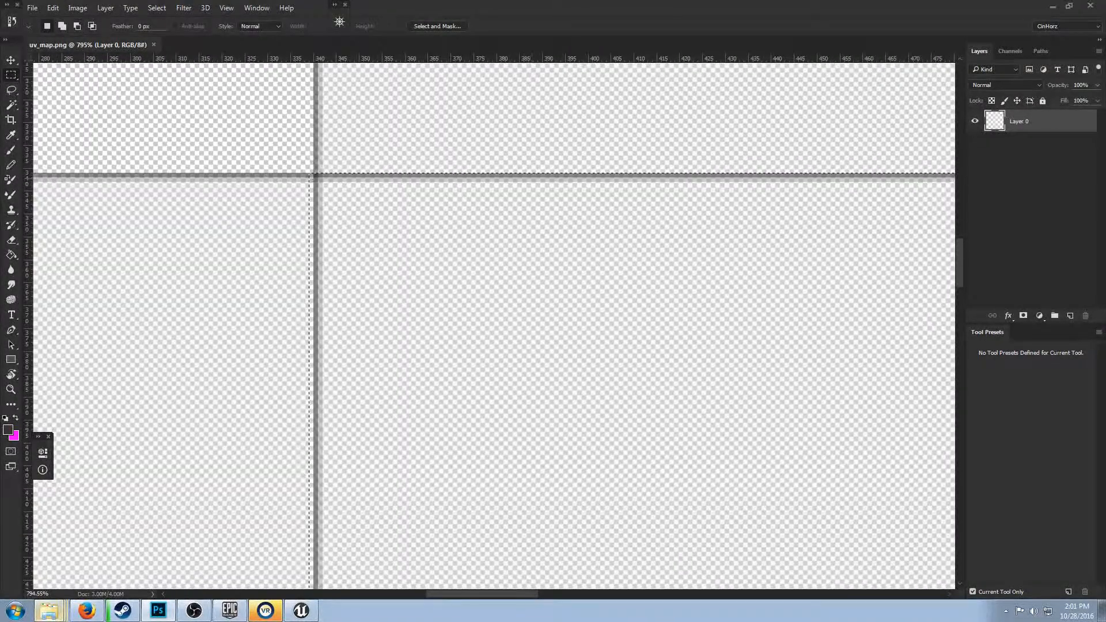
pyautogui.hotkey('ctrl', 'd')
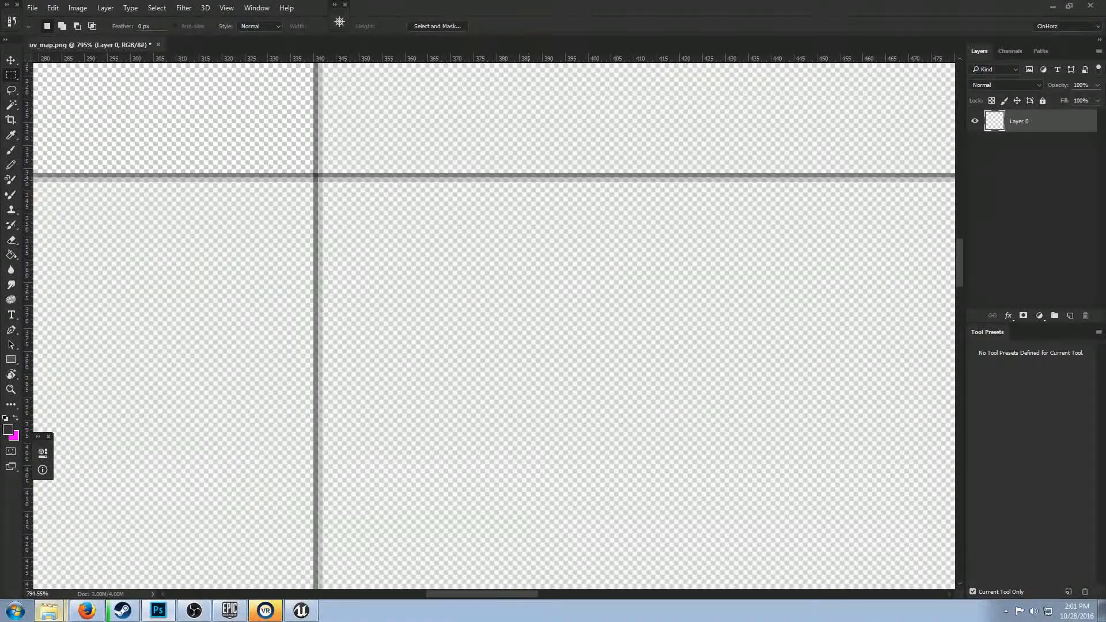
# - Select the center square of the UV layout with a rectangular marquee that follows the outer edges of its outline
pyautogui.moveTo(316, 176); pyautogui.dragTo(680, 512)
pyautogui.moveTo(657, 425); pyautogui.dragTo(661, 388)
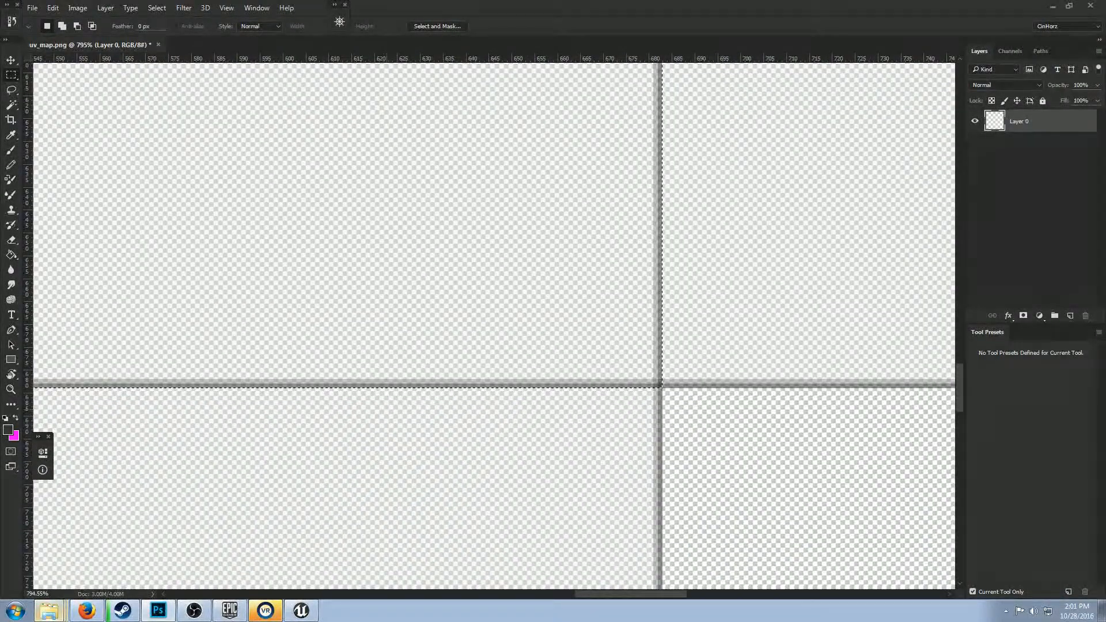
pyautogui.scroll(1, 495, 325)
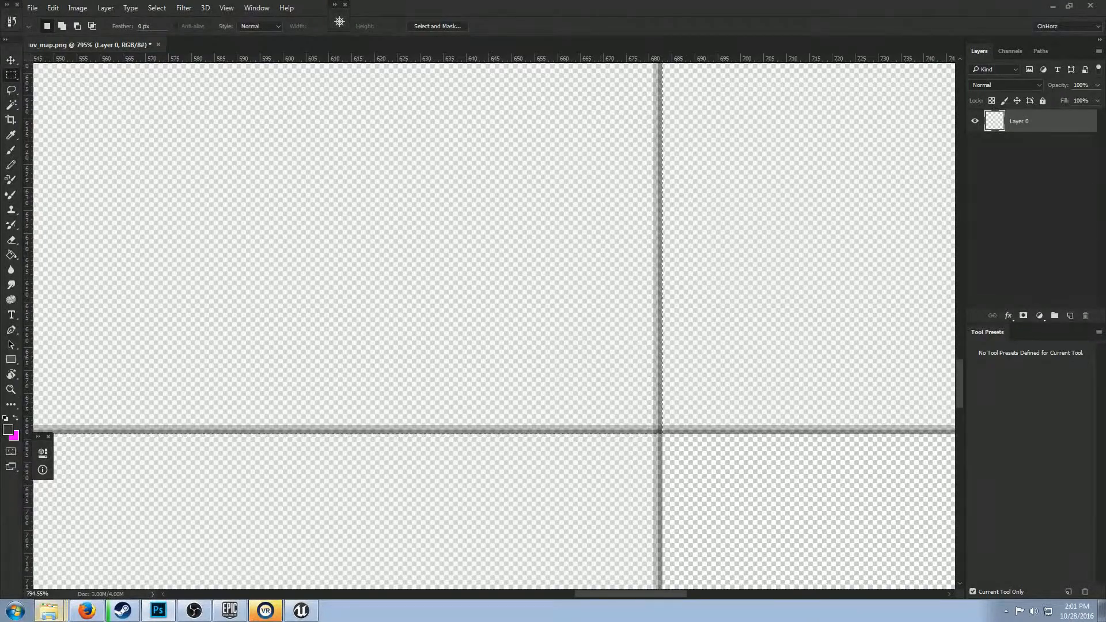
# - Add a new layer and fill the selected center square with the foreground color in Normal mode at 100% opacity
pyautogui.click(1070, 316)
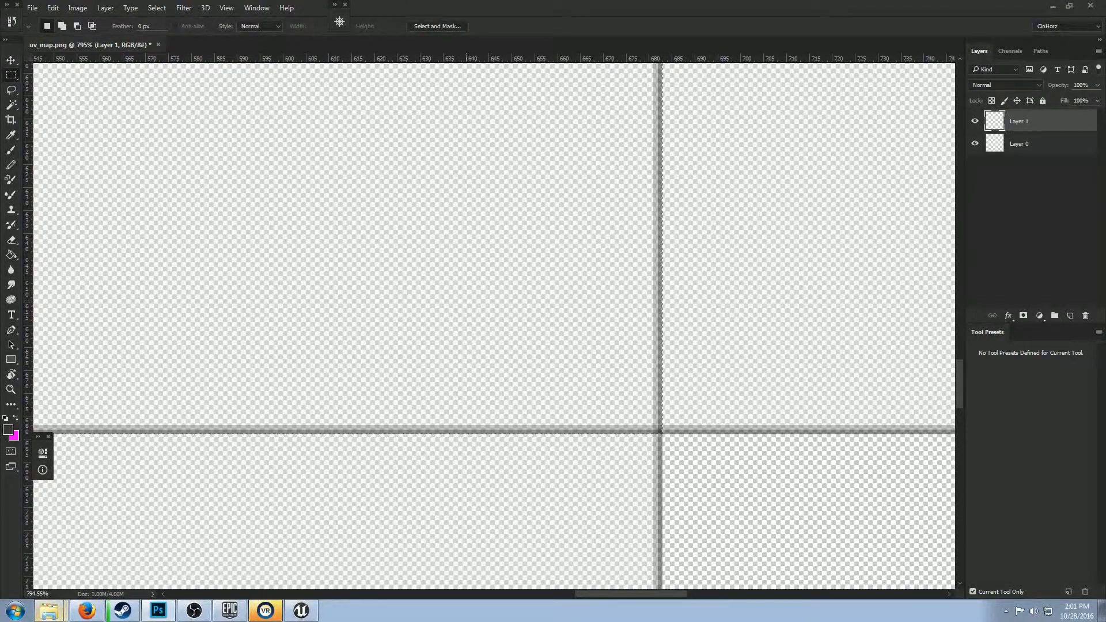
pyautogui.moveTo(445, 301); pyautogui.dragTo(899, 321)
pyautogui.moveTo(637, 412); pyautogui.dragTo(602, 315)
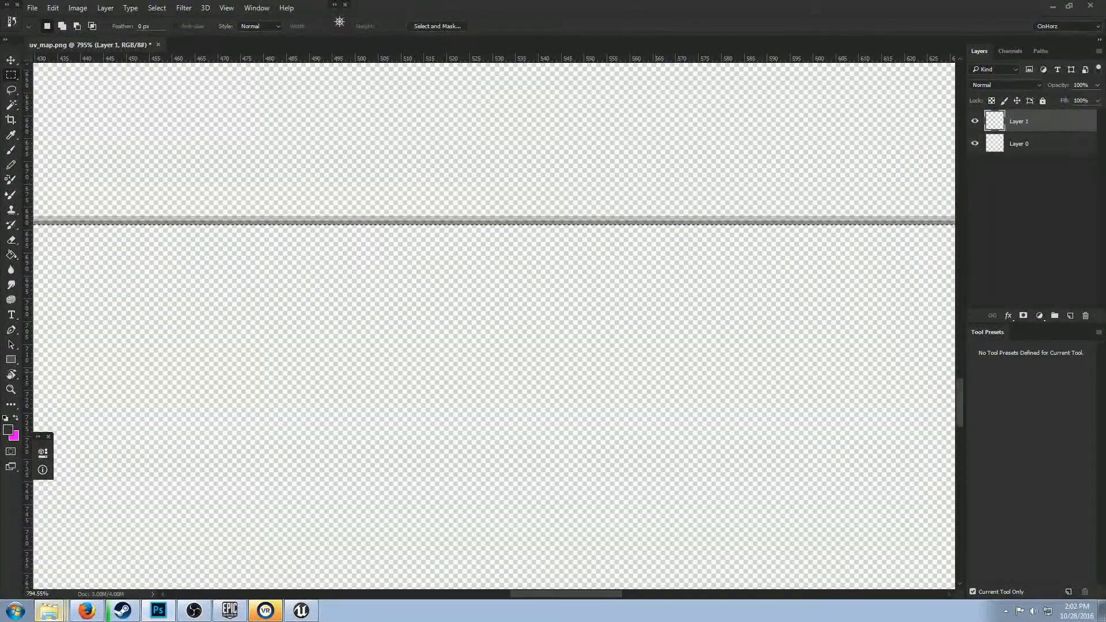
pyautogui.moveTo(654, 344); pyautogui.dragTo(599, 345)
pyautogui.scroll(-11, 441, 337)
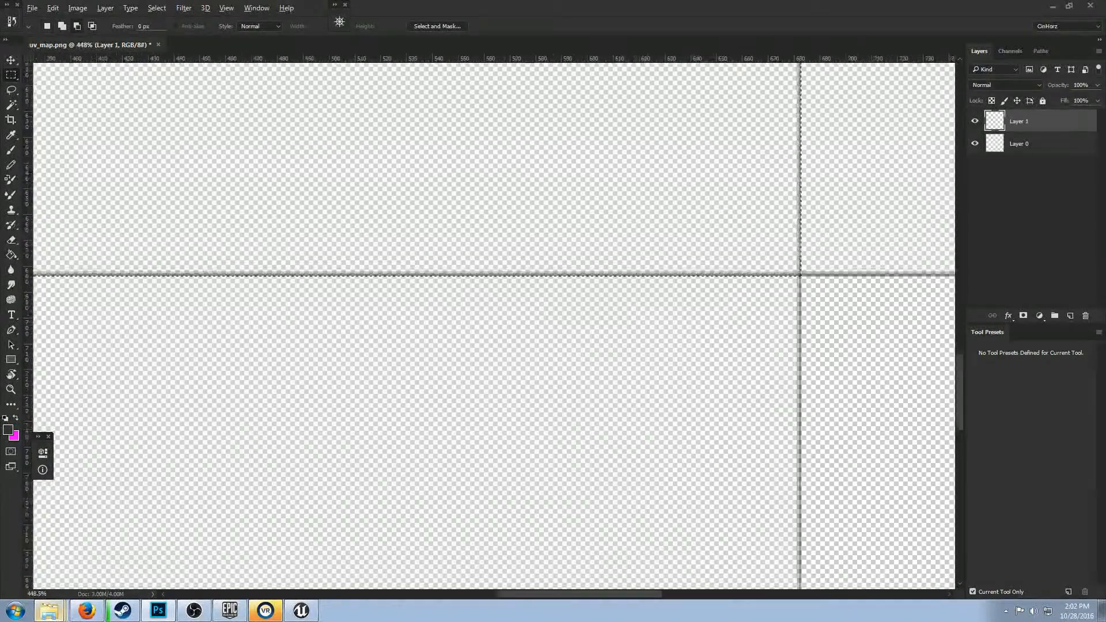
pyautogui.moveTo(591, 219); pyautogui.dragTo(590, 257)
pyautogui.scroll(4, 494, 325)
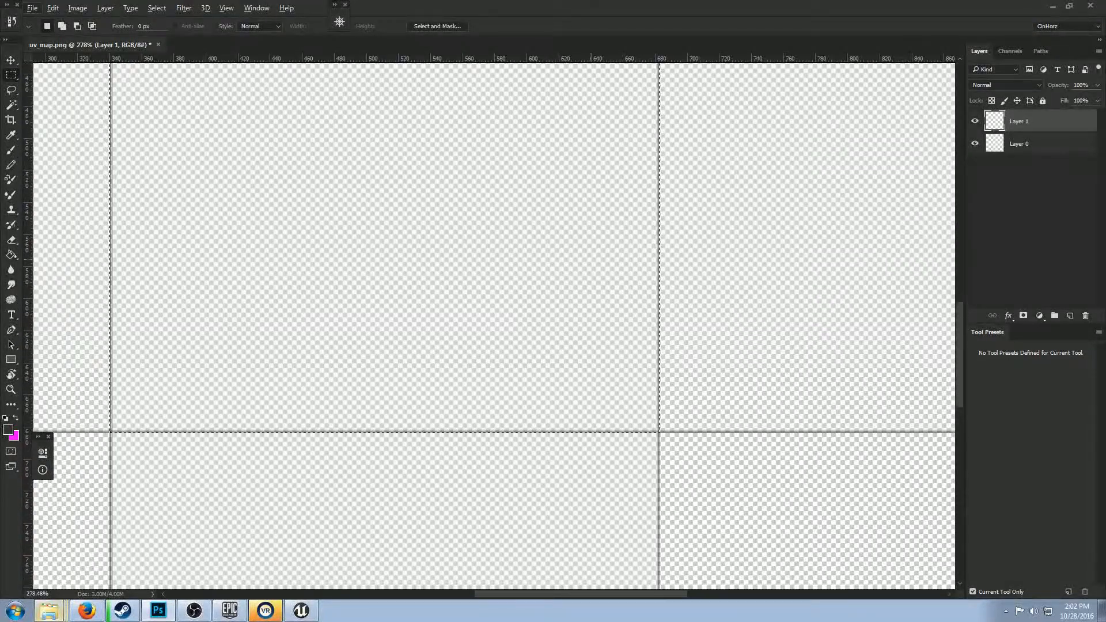
pyautogui.scroll(-1, 493, 325)
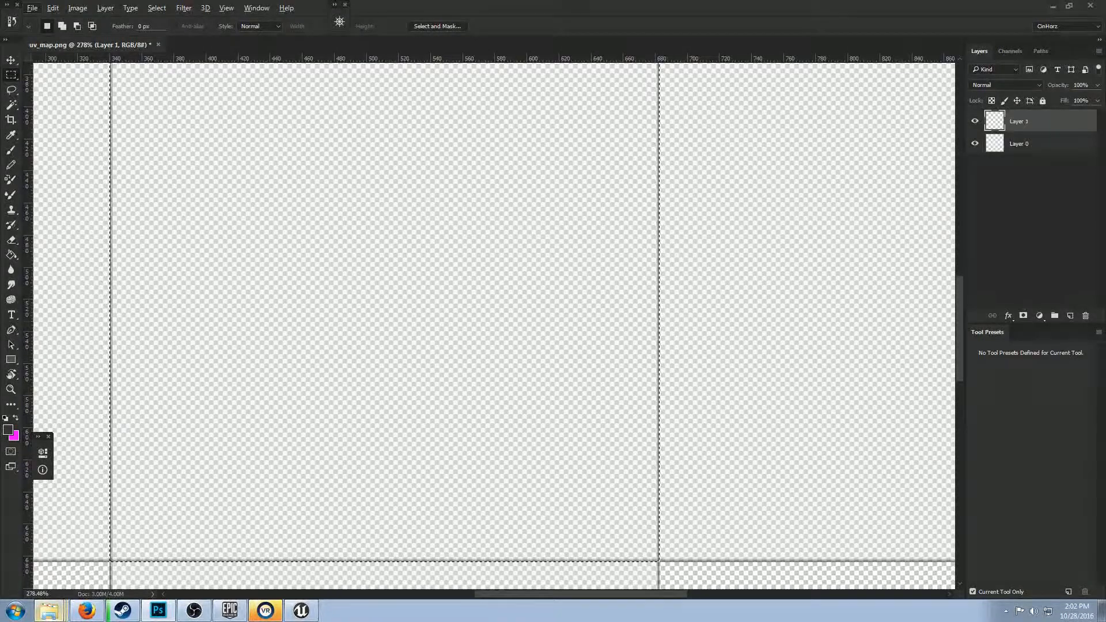
pyautogui.rightClick(363, 565)
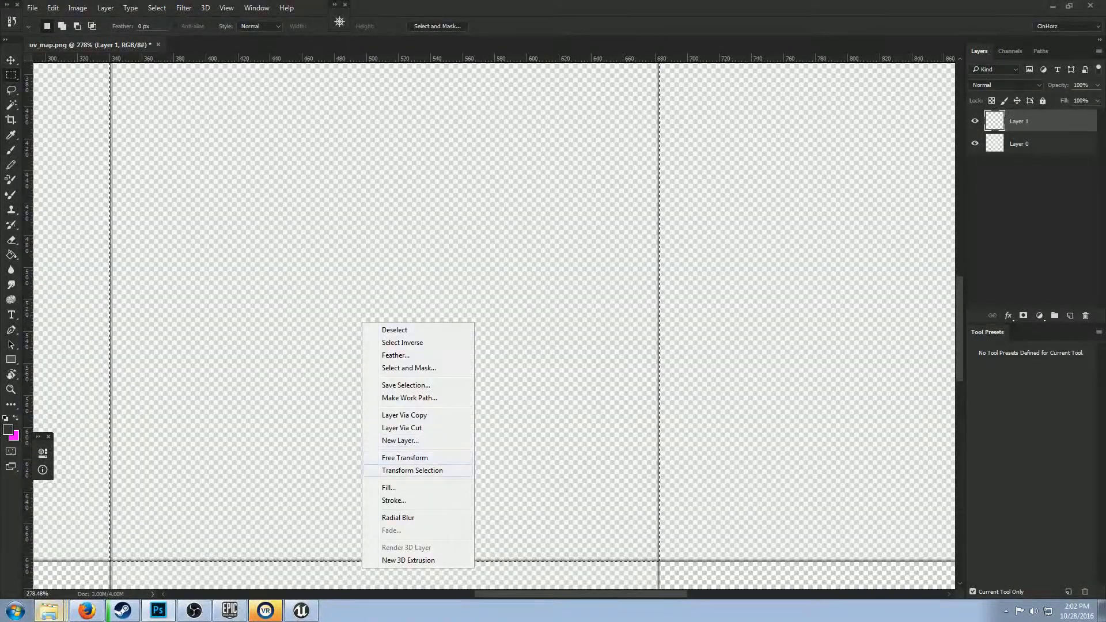
pyautogui.click(389, 488)
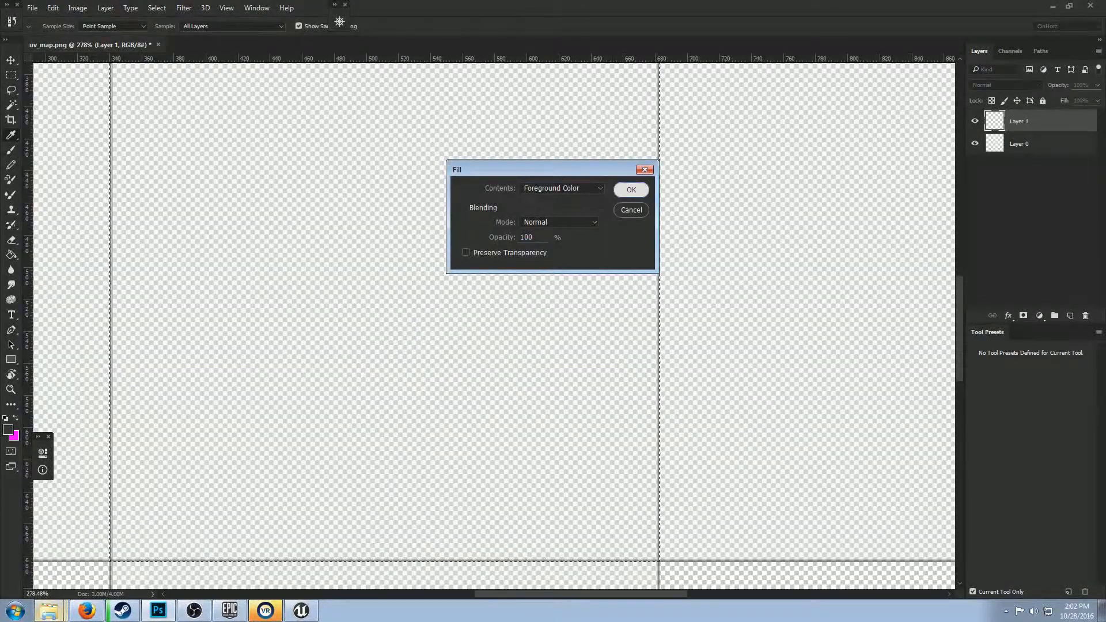
pyautogui.press('Return')
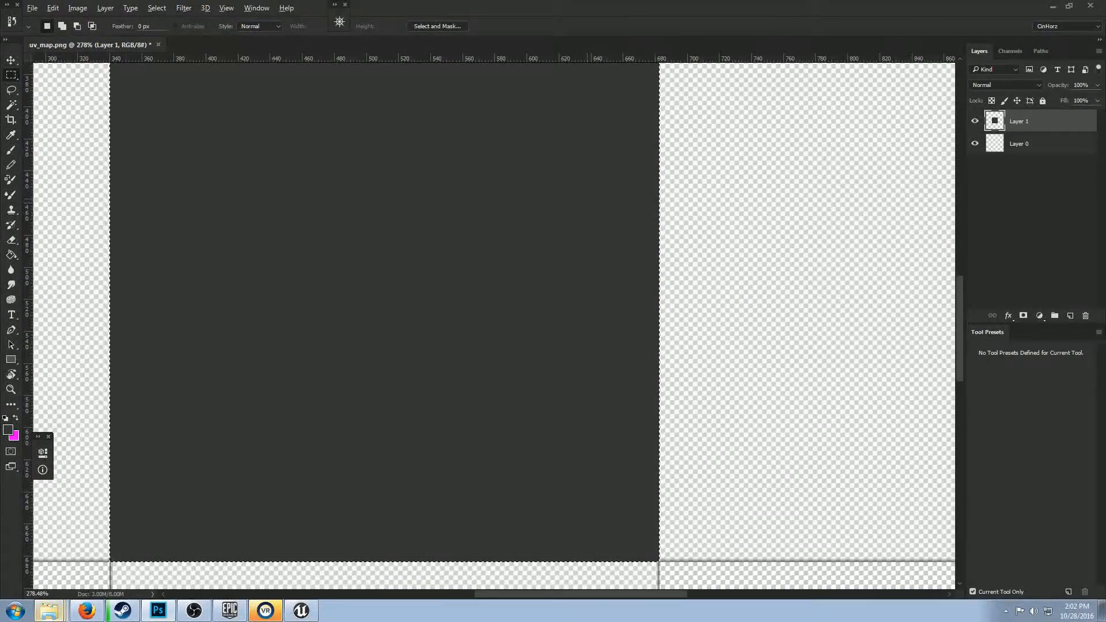
# - Add another empty layer above the filled square and hide the layer holding the dark fill
pyautogui.scroll(-6, 375, 199)
pyautogui.scroll(5, 493, 245)
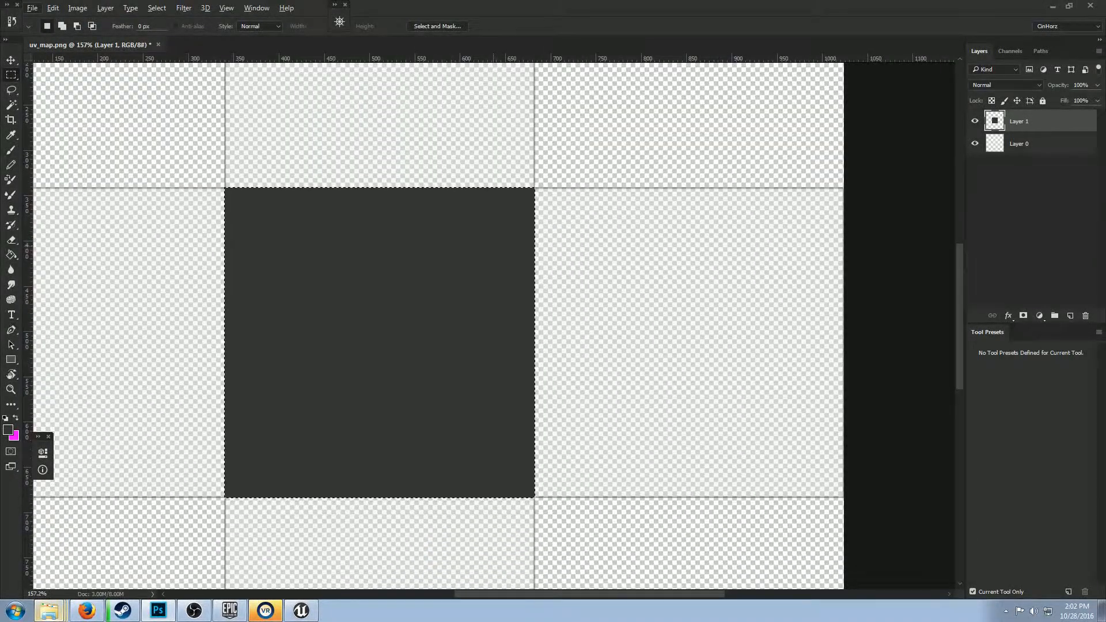
pyautogui.moveTo(493, 245); pyautogui.dragTo(617, 240)
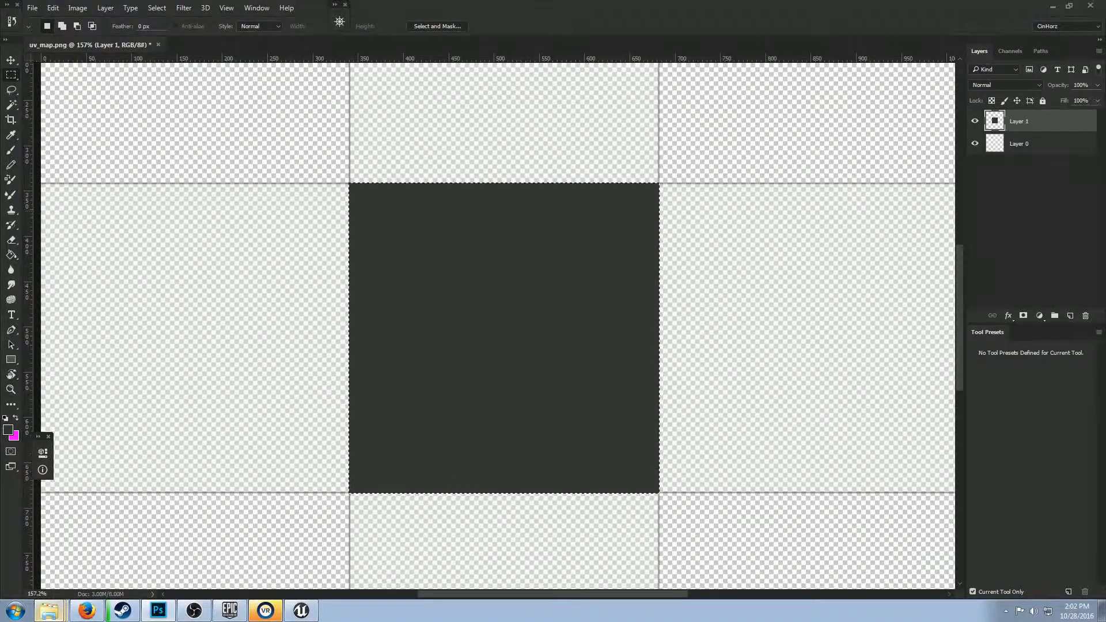
pyautogui.hotkey('ctrl', 'shift', 'alt', 'n')
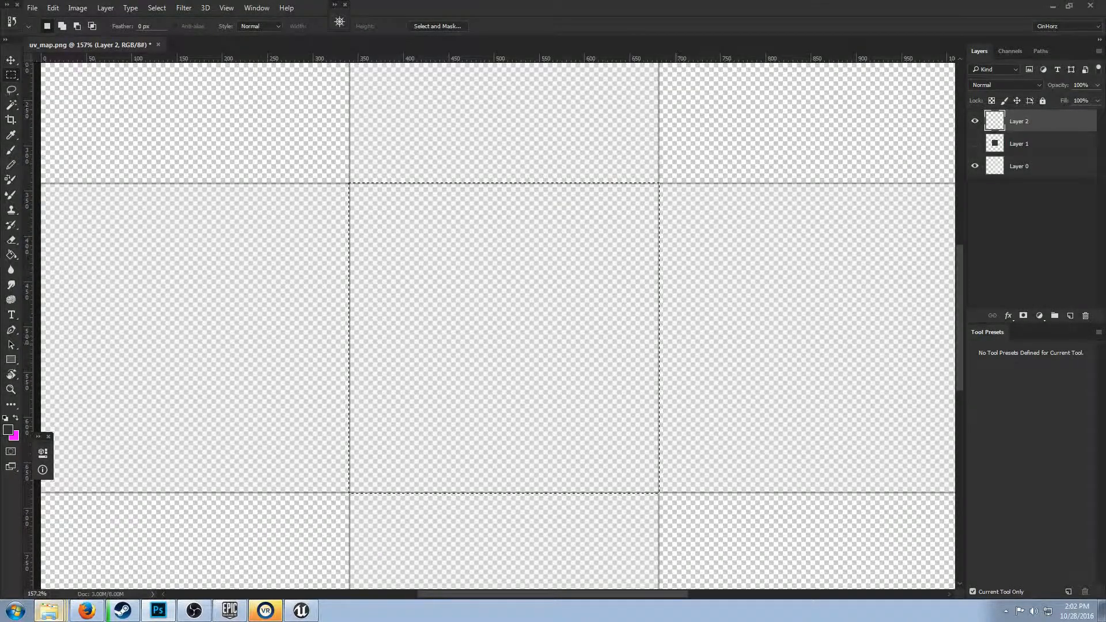
# - Fill the selected center square on the new layer with the dark grey foreground color in Normal mode at 100% opacity
pyautogui.rightClick(467, 346)
pyautogui.click(487, 506)
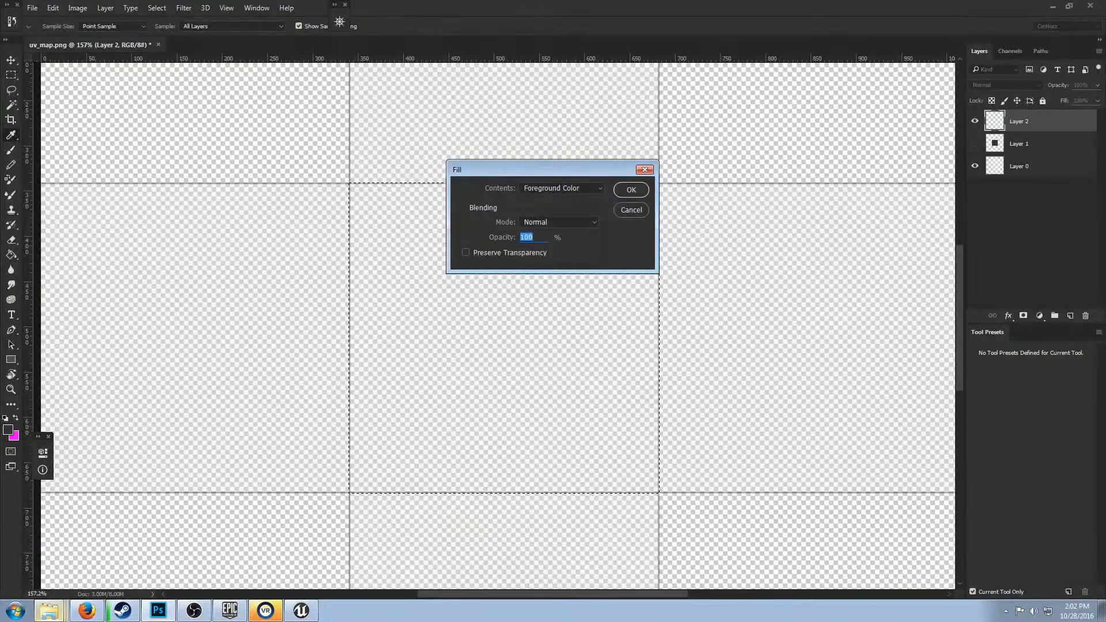
pyautogui.press('Return')
# - Move the selection onto the square directly above the center, aligned with its outline, and fill it with the foreground color
pyautogui.scroll(5, 498, 325)
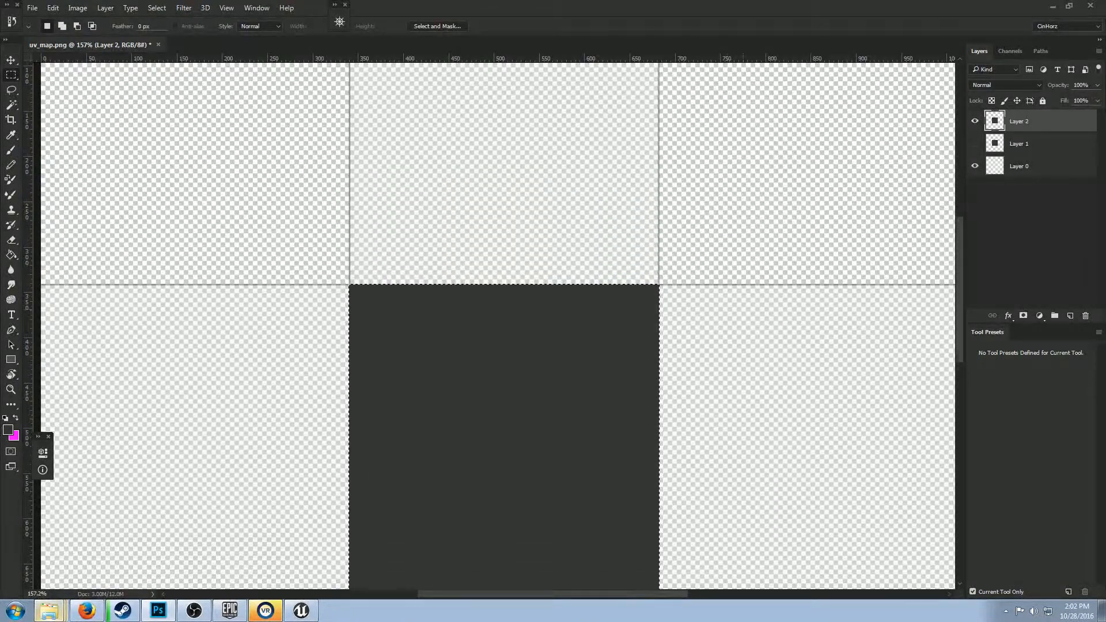
pyautogui.moveTo(633, 467); pyautogui.dragTo(635, 158)
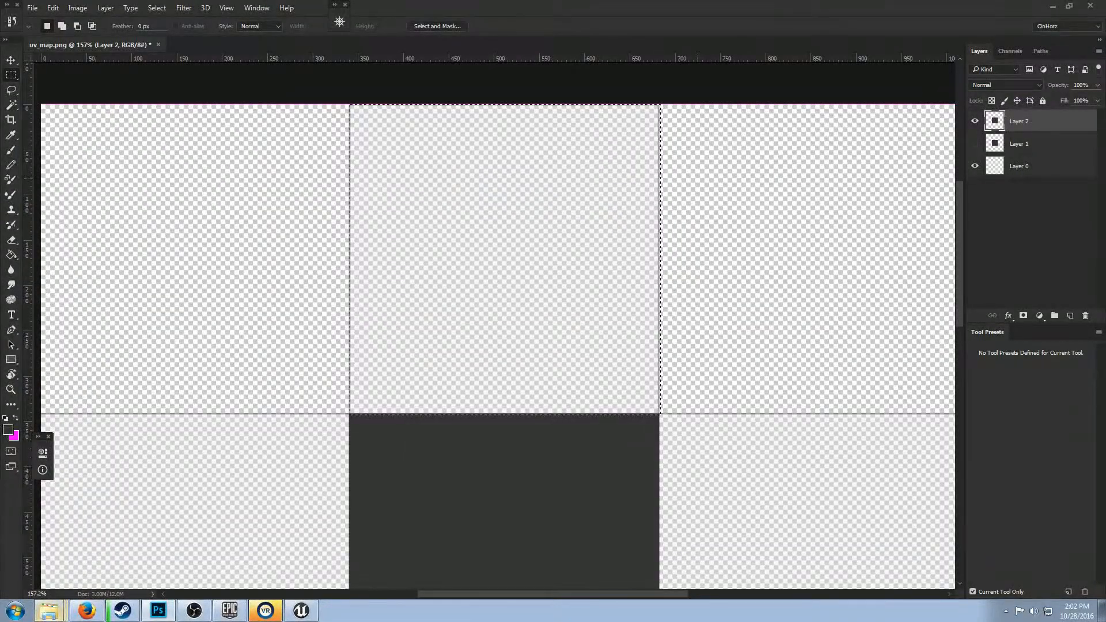
pyautogui.press('Left')
pyautogui.press('Left')
pyautogui.press('Left')
pyautogui.press('Left')
pyautogui.press('Left')
pyautogui.press('Left')
pyautogui.press('Left')
pyautogui.press('Left')
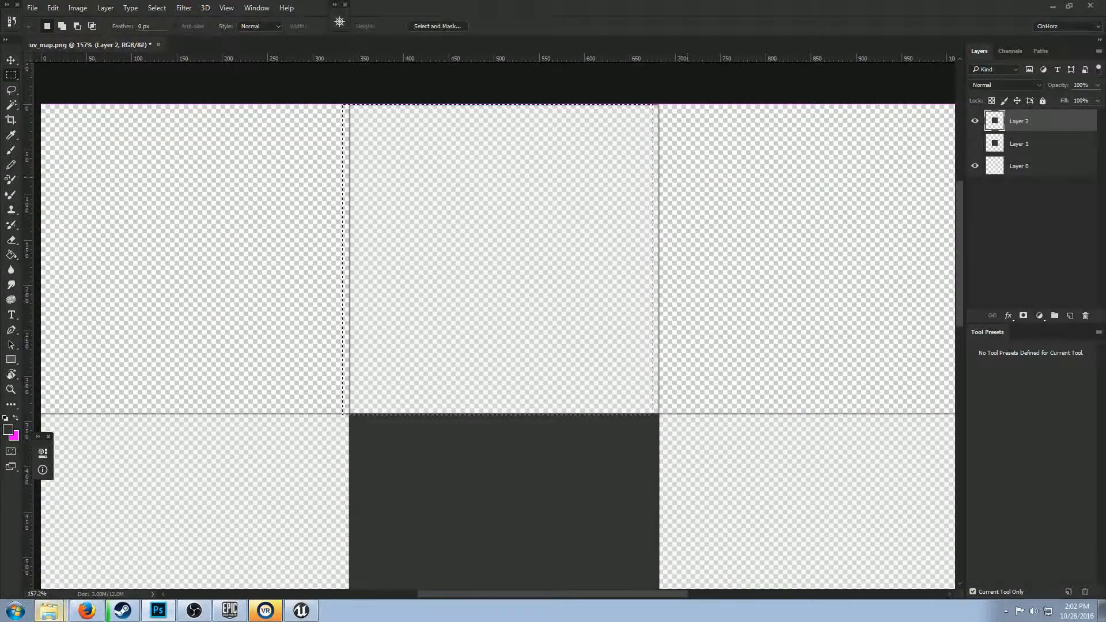
pyautogui.press('Right')
pyautogui.press('Right')
pyautogui.press('Right')
pyautogui.press('Right')
pyautogui.press('Right')
pyautogui.press('Right')
pyautogui.press('Right')
pyautogui.press('Right')
pyautogui.rightClick(479, 178)
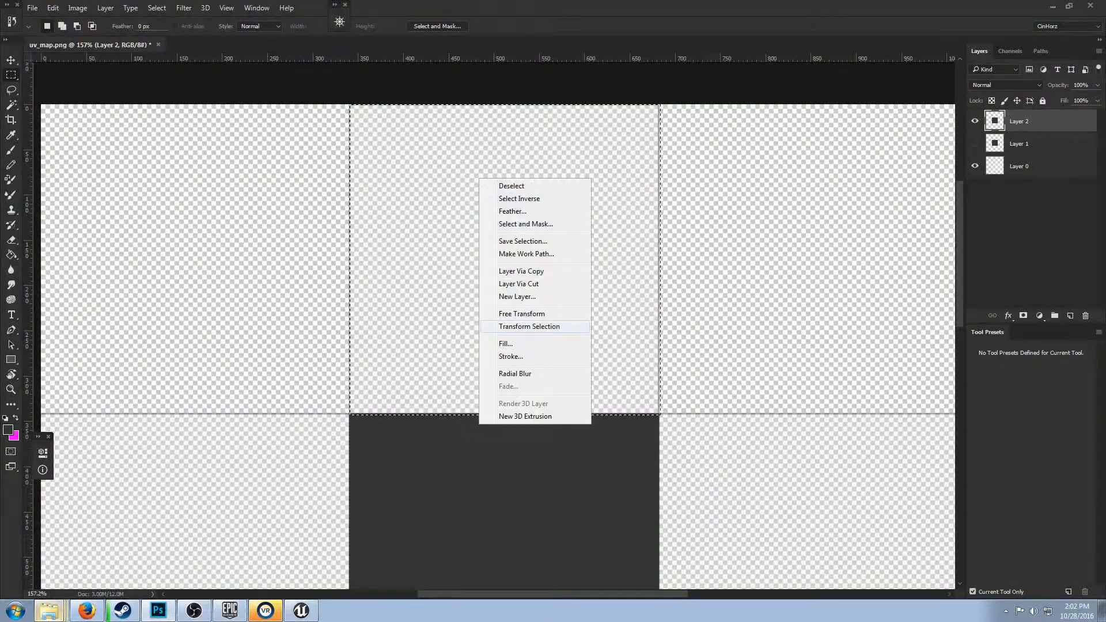
pyautogui.click(506, 343)
pyautogui.click(632, 190)
# - Move the selection onto the square right of the center and fill it with the foreground color at 100% opacity
pyautogui.scroll(-1, 498, 323)
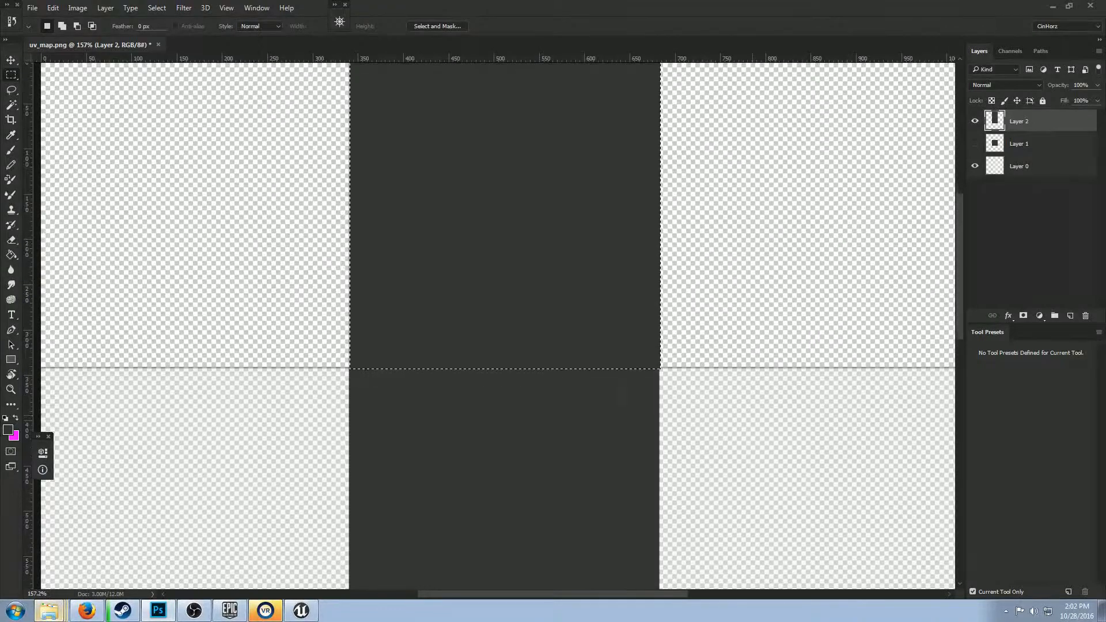
pyautogui.scroll(-3, 752, 416)
pyautogui.moveTo(505, 197); pyautogui.dragTo(810, 481)
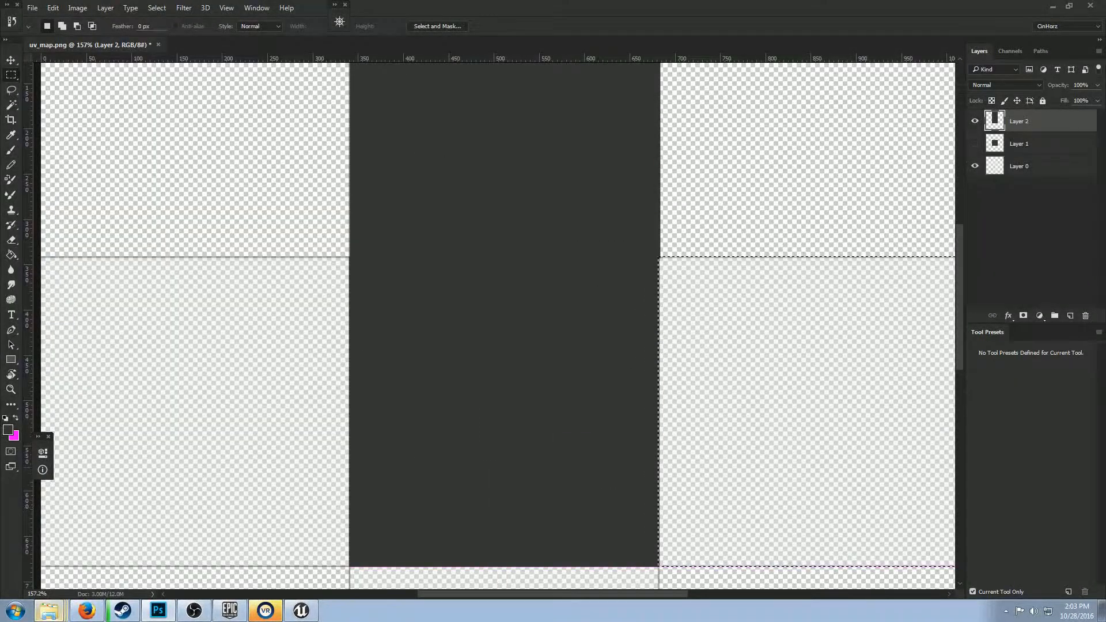
pyautogui.rightClick(865, 215)
pyautogui.click(898, 381)
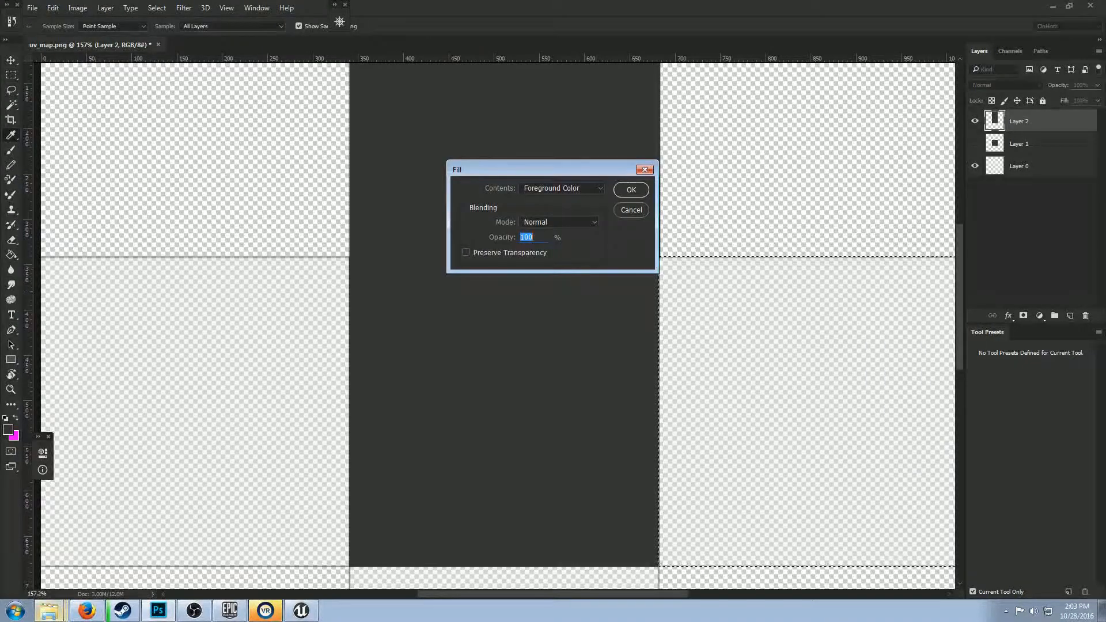
pyautogui.press('Return')
# - Move the selection across to the square left of the center and fill it with the dark grey foreground color
pyautogui.scroll(-2, 498, 325)
pyautogui.moveTo(830, 338); pyautogui.dragTo(202, 369)
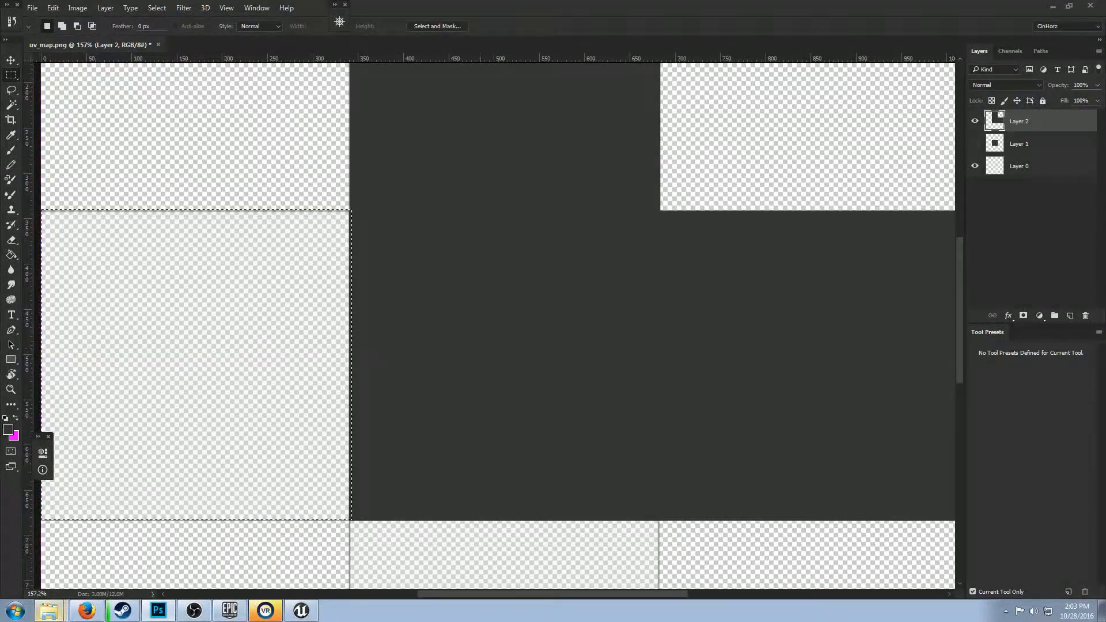
pyautogui.rightClick(384, 130)
pyautogui.press('Escape')
pyautogui.rightClick(173, 348)
pyautogui.click(200, 511)
pyautogui.press('Return')
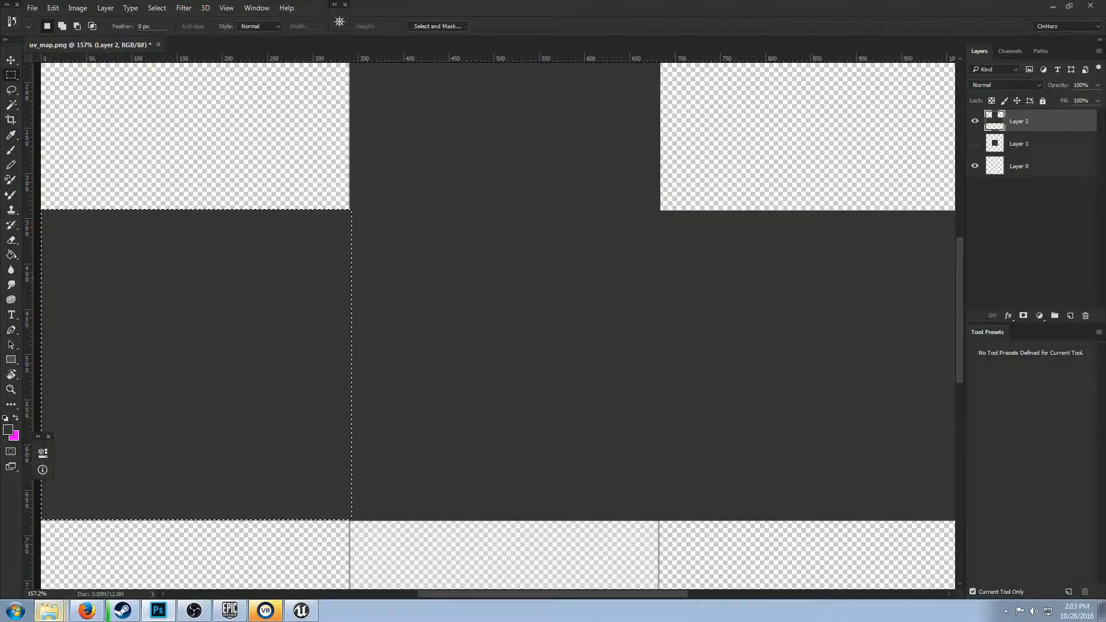
# - Move the selection onto the square below the center, fill it with the foreground color, and deselect
pyautogui.hscroll(-4, 494, 326)
pyautogui.hscroll(8, 494, 326)
pyautogui.hscroll(-5, 494, 326)
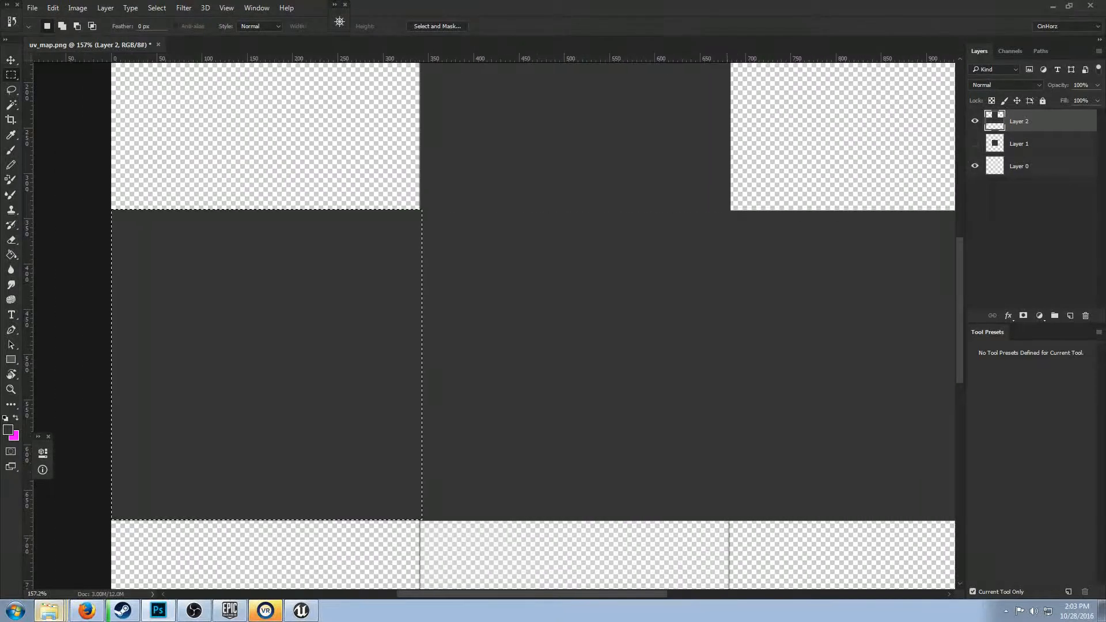
pyautogui.scroll(-1, 494, 326)
pyautogui.hscroll(5, 495, 322)
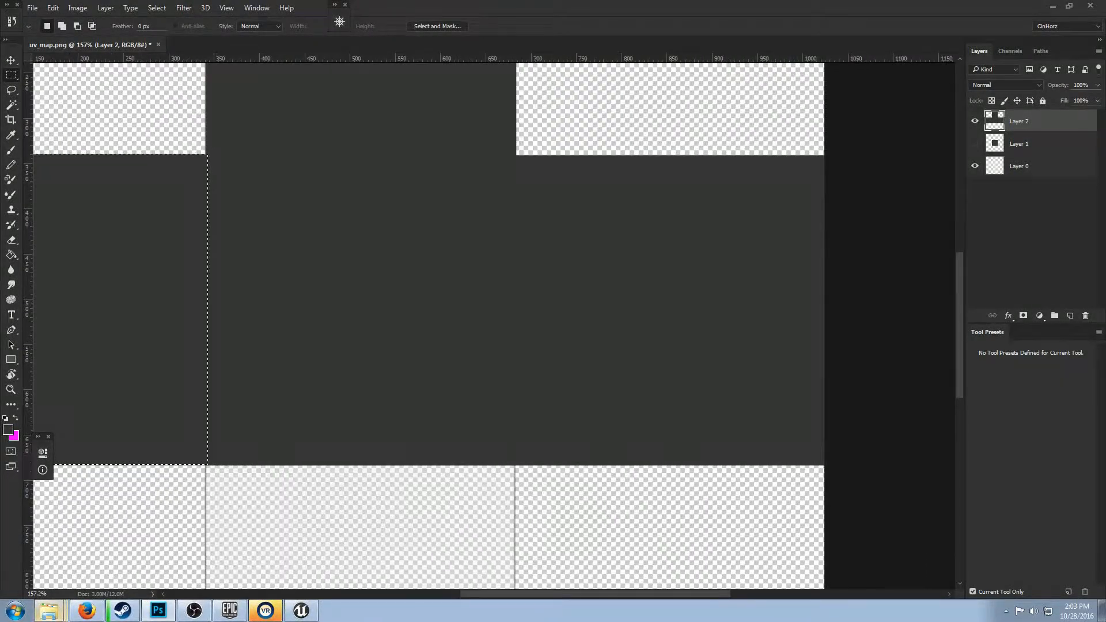
pyautogui.scroll(-2, 496, 323)
pyautogui.moveTo(157, 338); pyautogui.dragTo(67, 254)
pyautogui.scroll(-3, 384, 326)
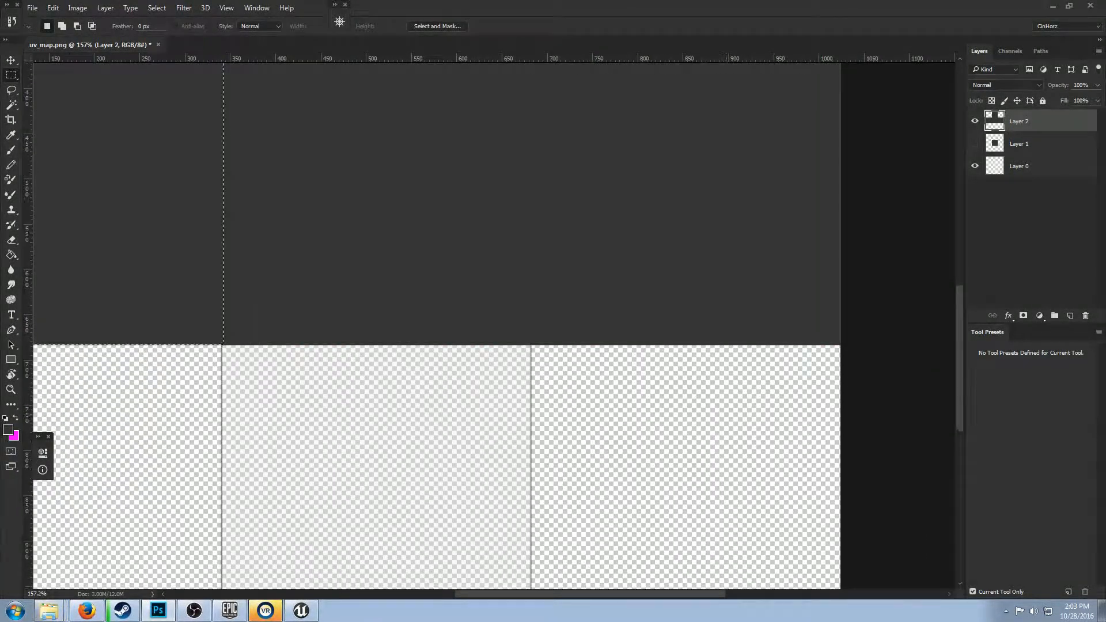
pyautogui.moveTo(67, 190); pyautogui.dragTo(385, 338)
pyautogui.moveTo(453, 284); pyautogui.dragTo(445, 342)
pyautogui.rightClick(446, 343)
pyautogui.click(472, 507)
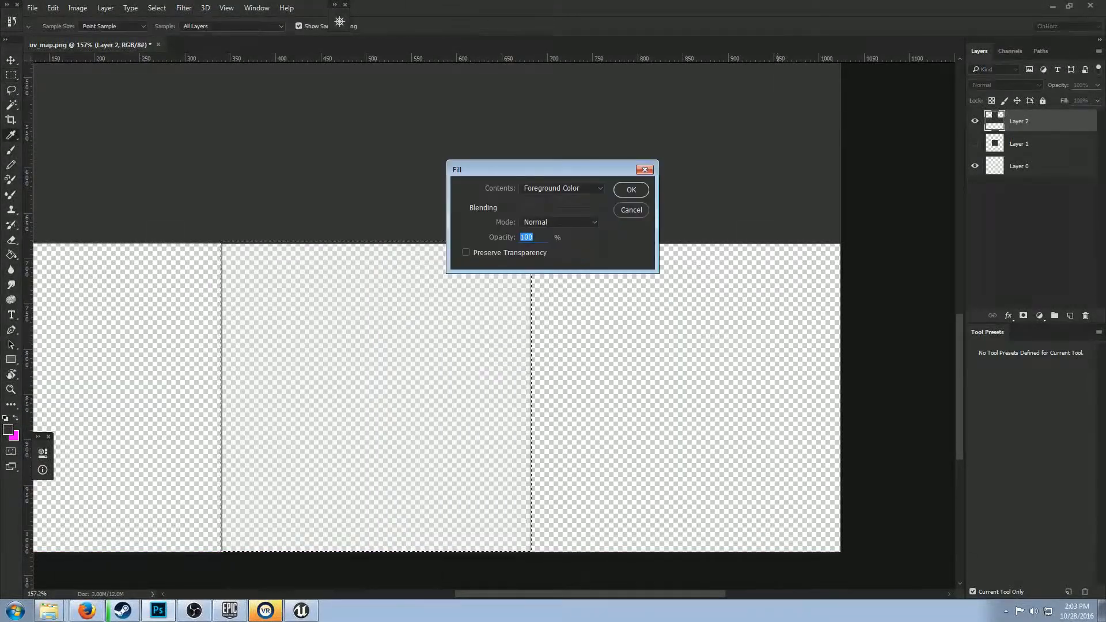
pyautogui.click(627, 189)
pyautogui.scroll(-10, 438, 323)
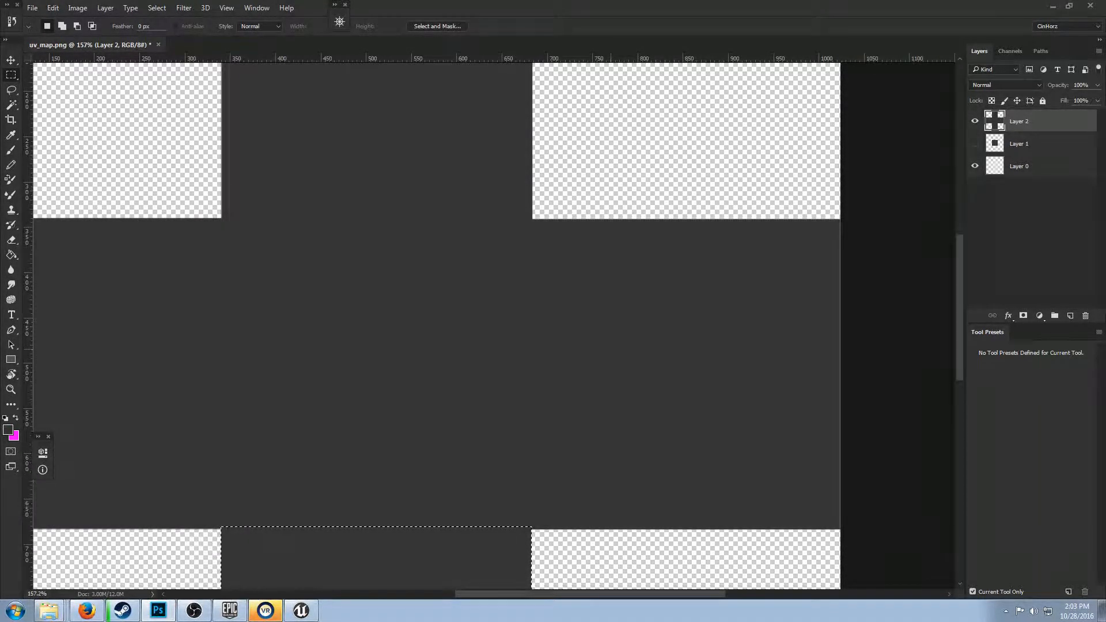
pyautogui.hotkey('ctrl', 'd')
# - Add a new layer above the grey cross and load the center square from Layer 1 as a selection
pyautogui.scroll(-5, 479, 327)
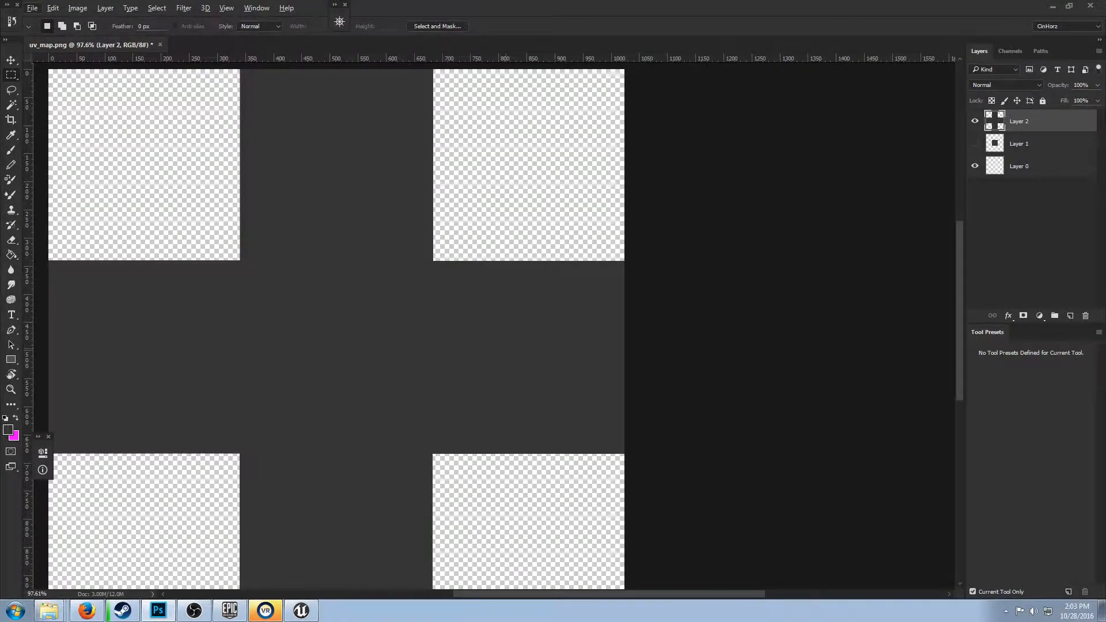
pyautogui.moveTo(506, 349); pyautogui.dragTo(667, 312)
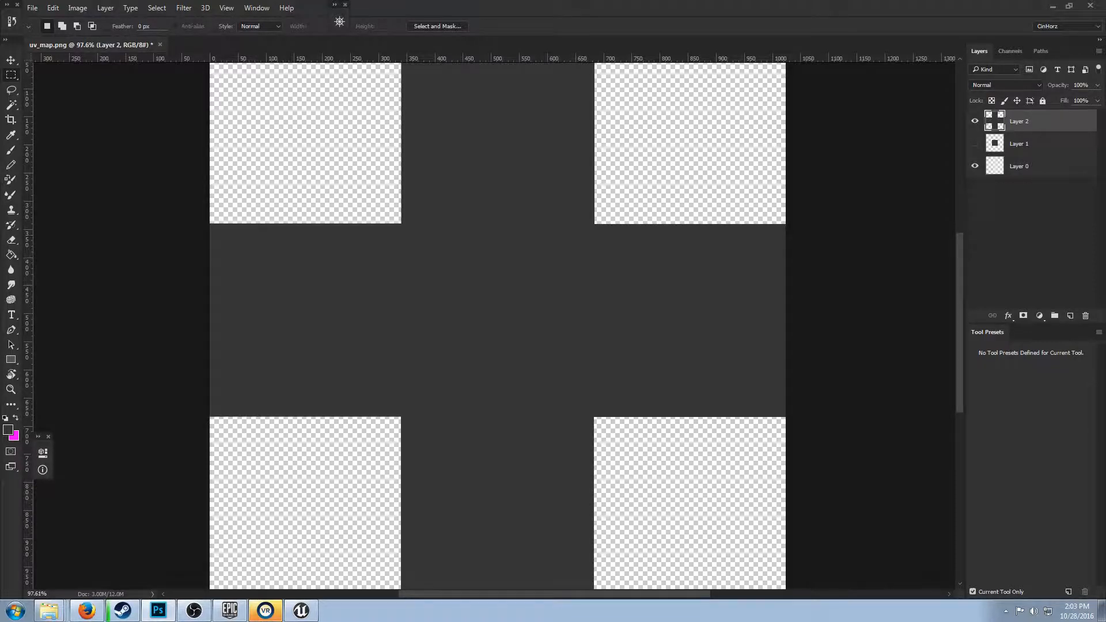
pyautogui.scroll(2, 497, 326)
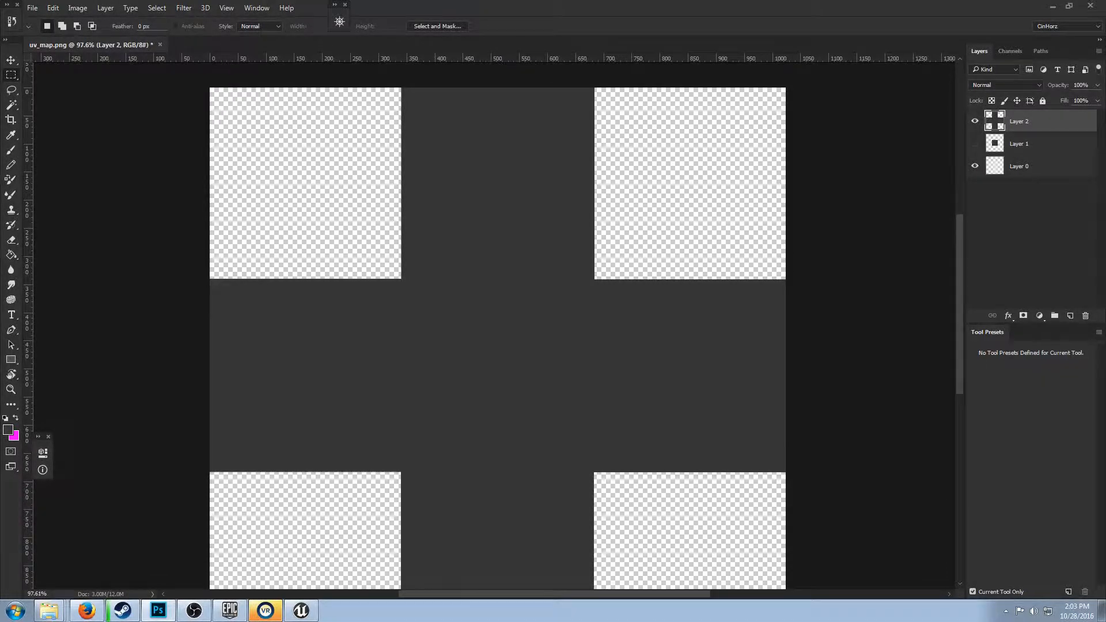
pyautogui.hotkey('ctrl', 'shift', 'alt', 'n')
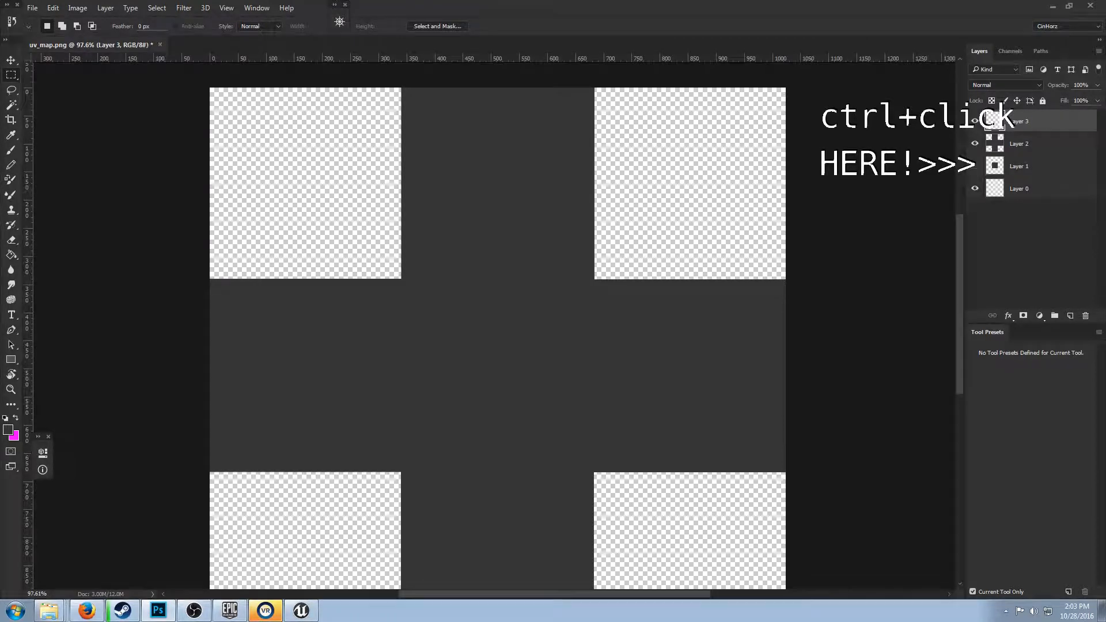
pyautogui.keyDown('ctrl'); pyautogui.click(995, 166); pyautogui.keyUp('ctrl')
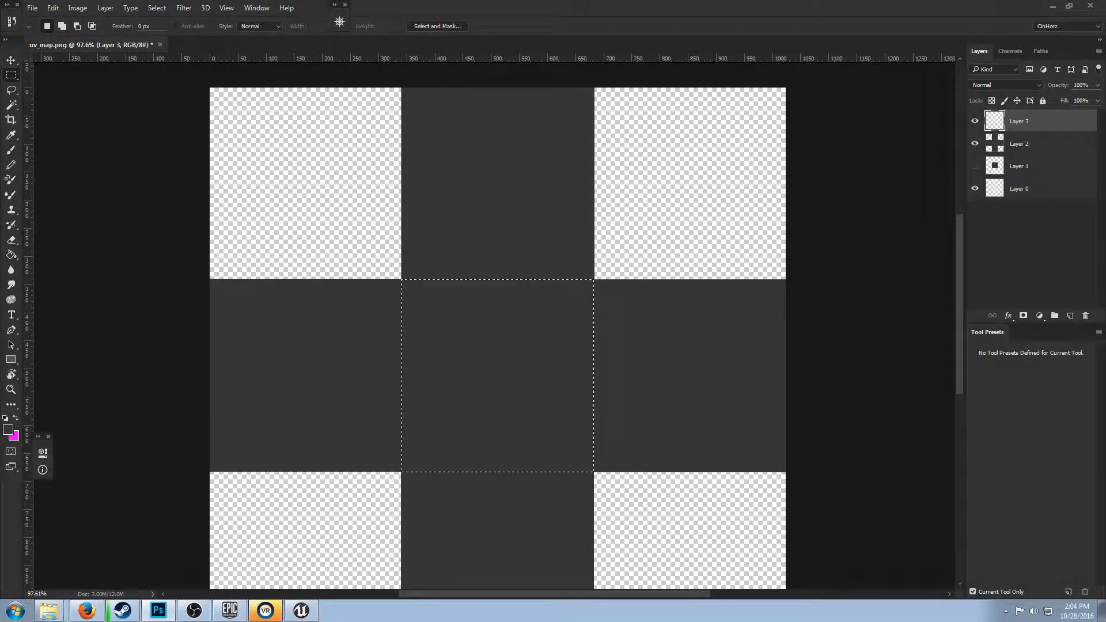
# - Swap the foreground and background colors and fill the selected center square with magenta in Normal mode at 100% opacity
pyautogui.press('x')
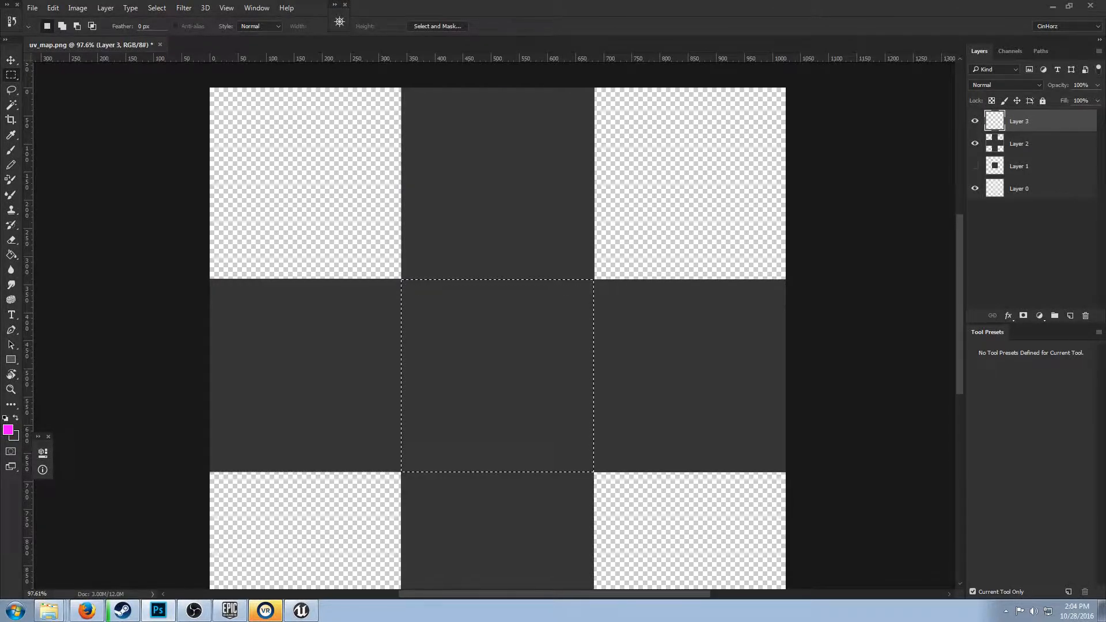
pyautogui.rightClick(464, 350)
pyautogui.click(490, 507)
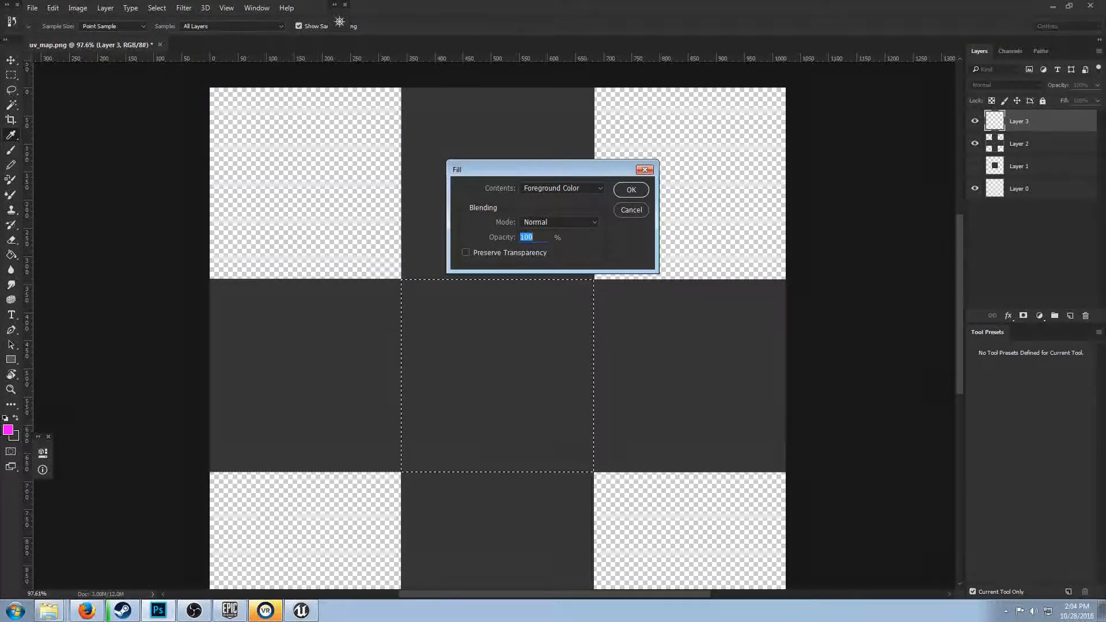
pyautogui.press('Return')
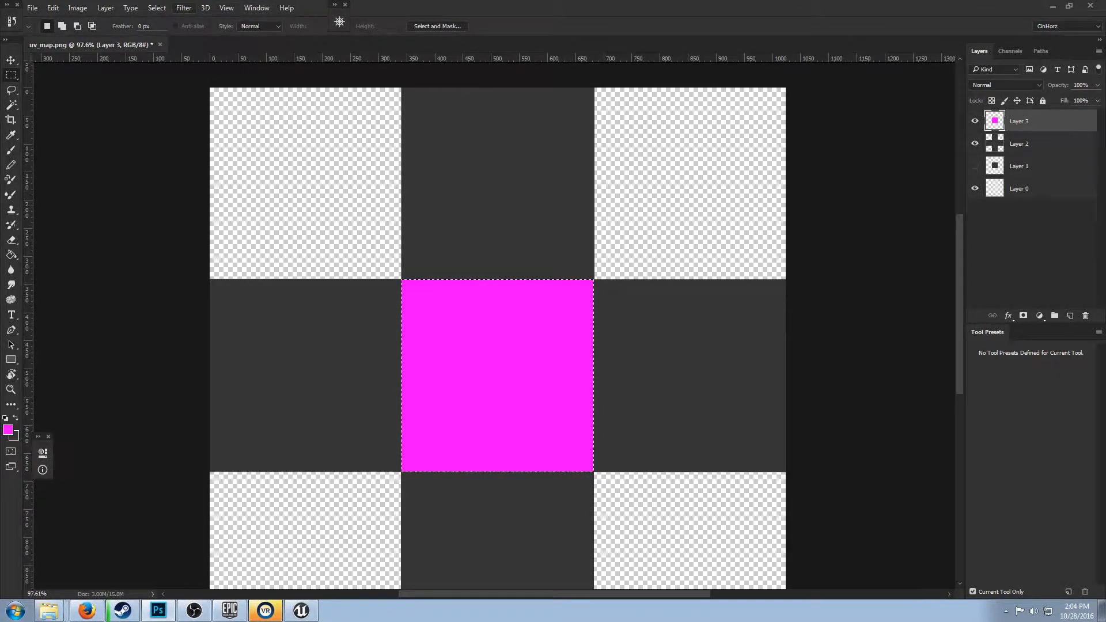
# - Scale the selection to 98% in width and height and delete the magenta inside it, leaving a thin outline
pyautogui.click(156, 7)
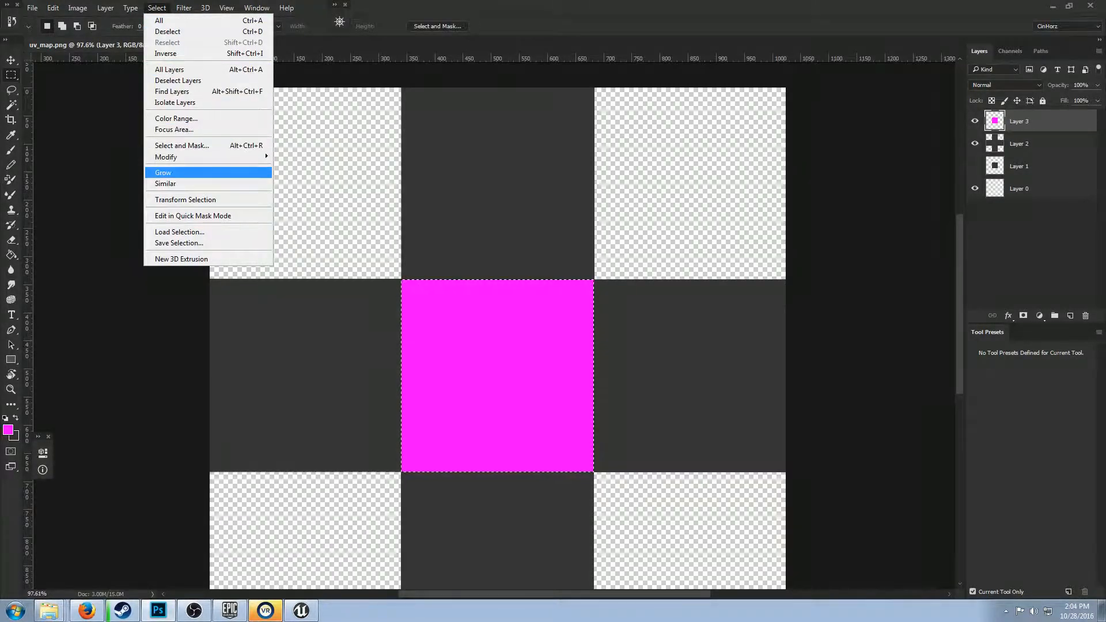
pyautogui.click(185, 200)
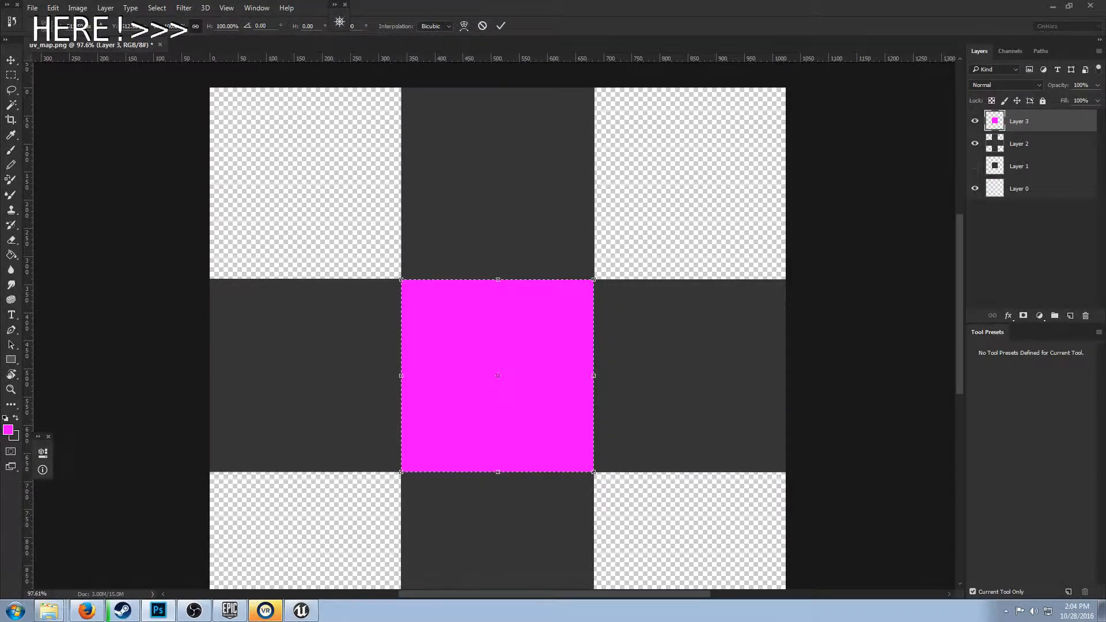
pyautogui.moveTo(181, 26); pyautogui.dragTo(164, 26)
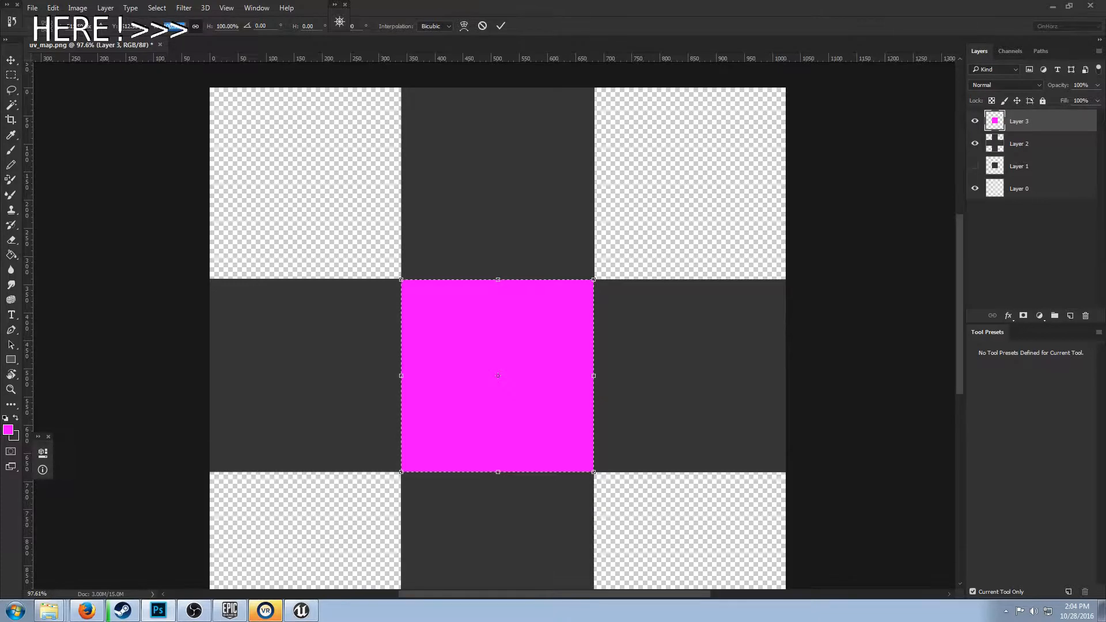
pyautogui.write('98')
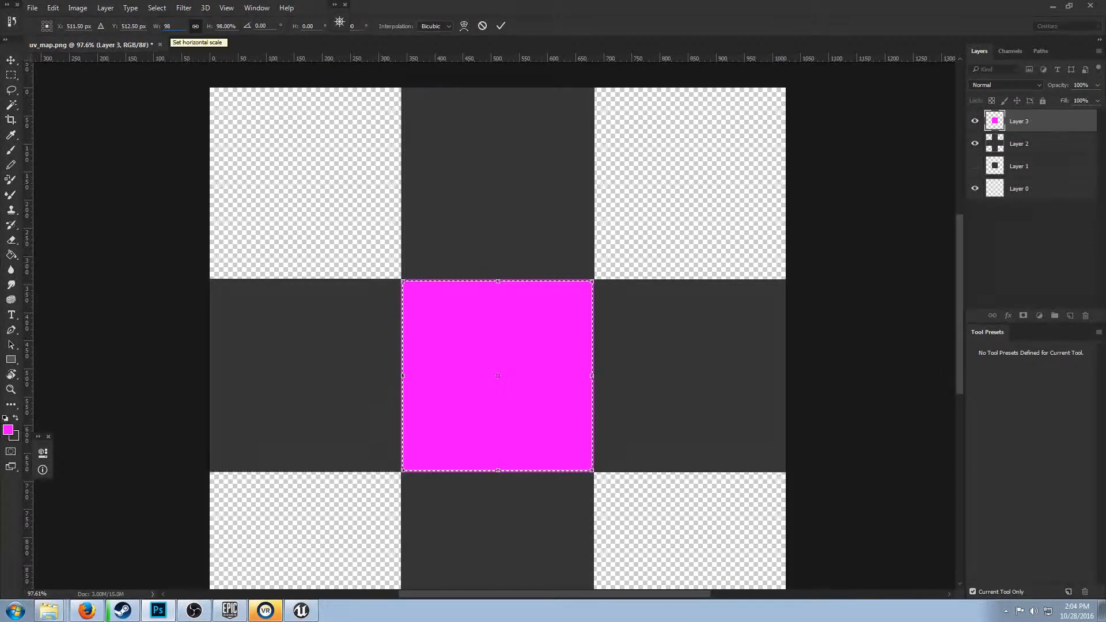
pyautogui.press('Return')
pyautogui.press('Return')
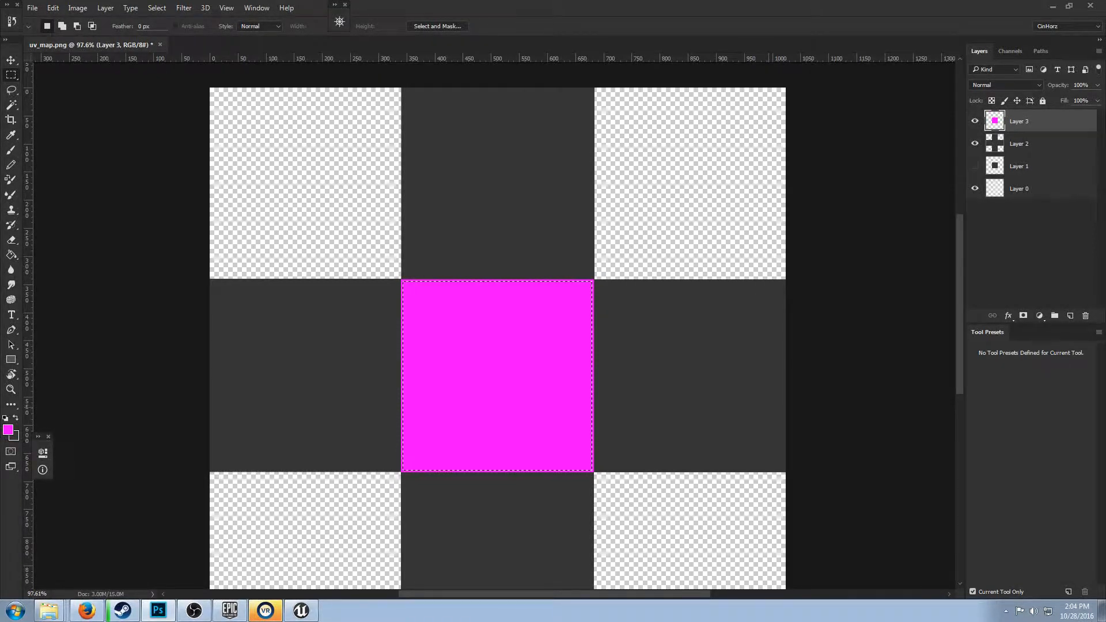
pyautogui.press('Delete')
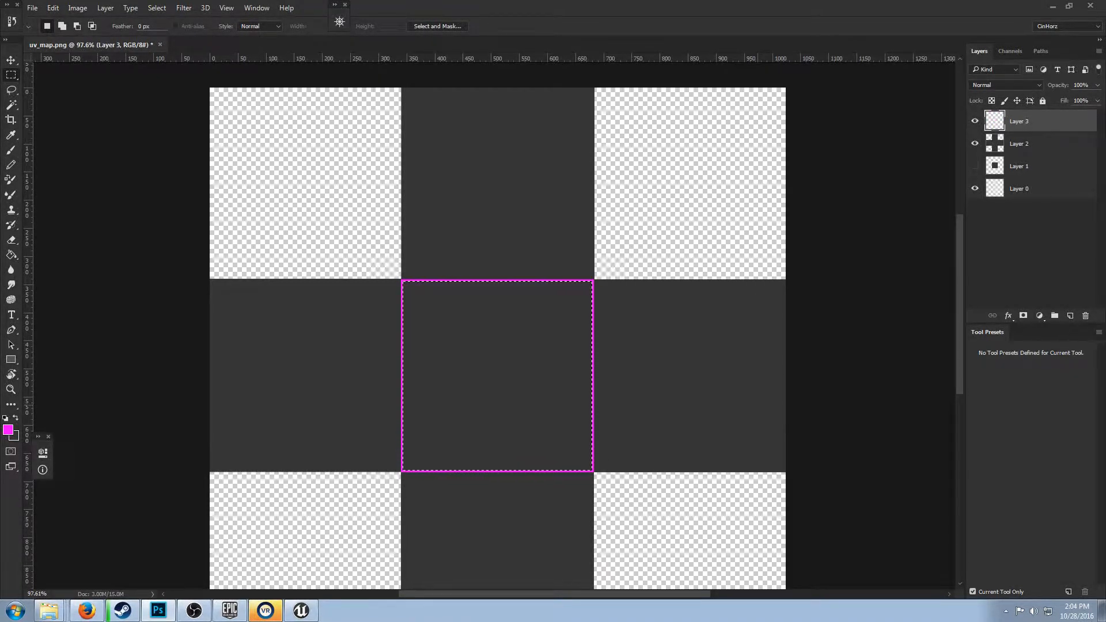
# - Deselect, duplicate the magenta outline layer until there are three copies, and make Layer 3 copy the active layer
pyautogui.scroll(1, 497, 338)
pyautogui.scroll(5, 714, 406)
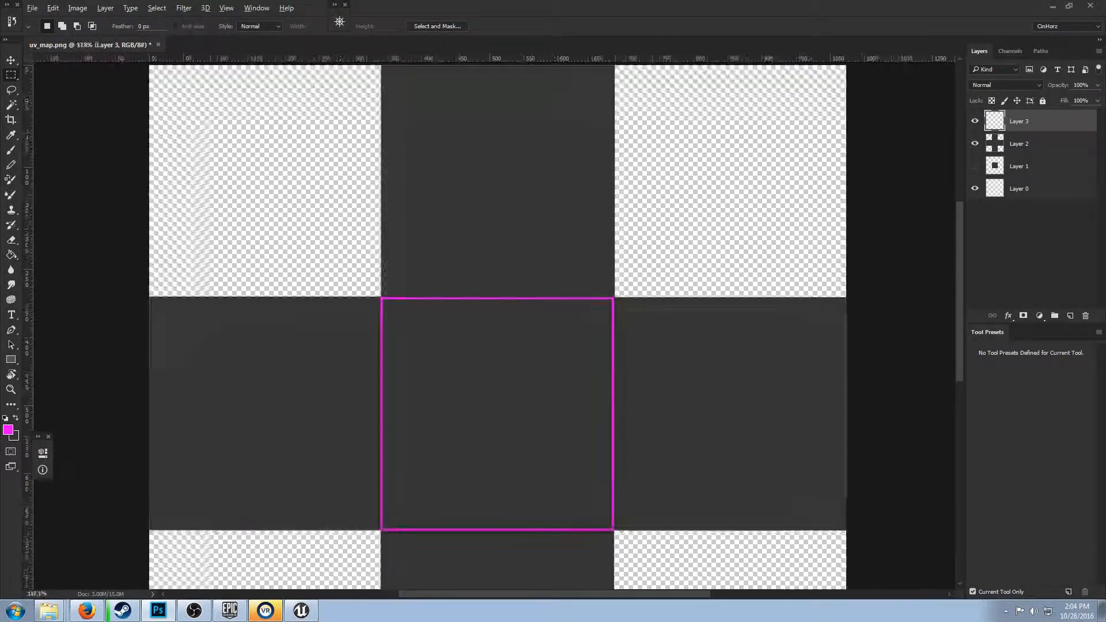
pyautogui.scroll(-1, 495, 328)
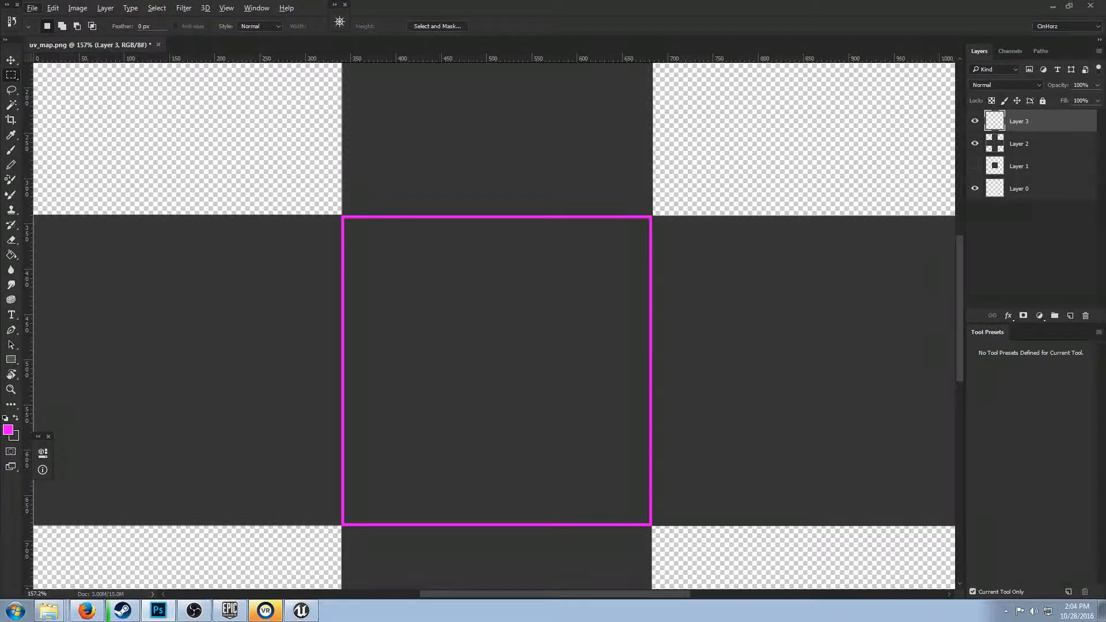
pyautogui.moveTo(1037, 121); pyautogui.dragTo(1049, 231)
pyautogui.hotkey('ctrl', 'j')
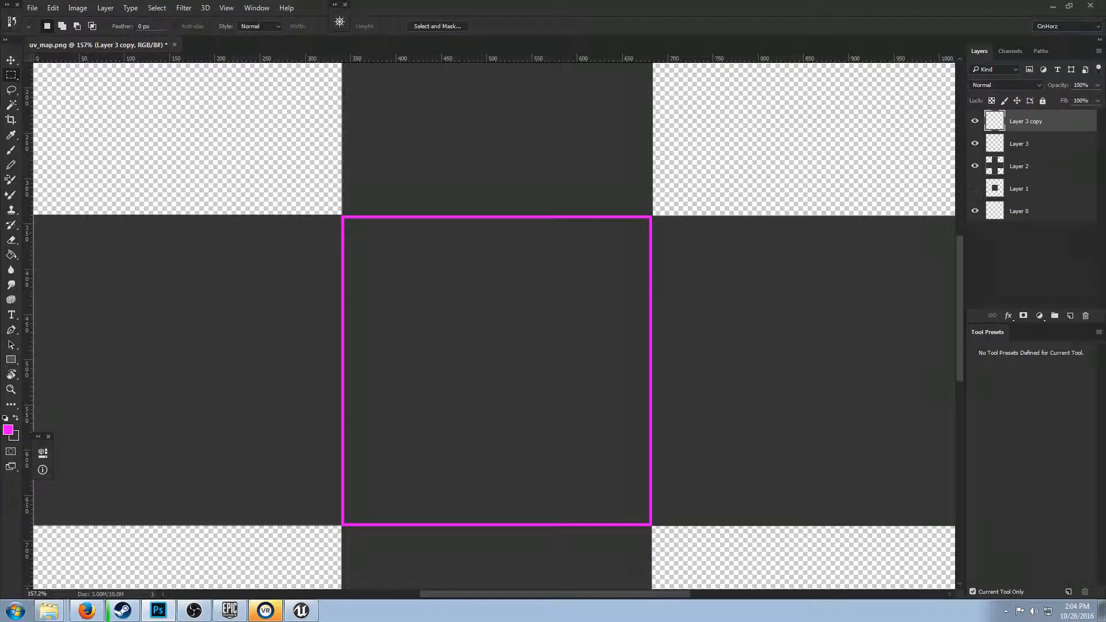
pyautogui.keyDown('shift'); pyautogui.click(1037, 143); pyautogui.keyUp('shift')
pyautogui.moveTo(1037, 143); pyautogui.dragTo(1070, 316)
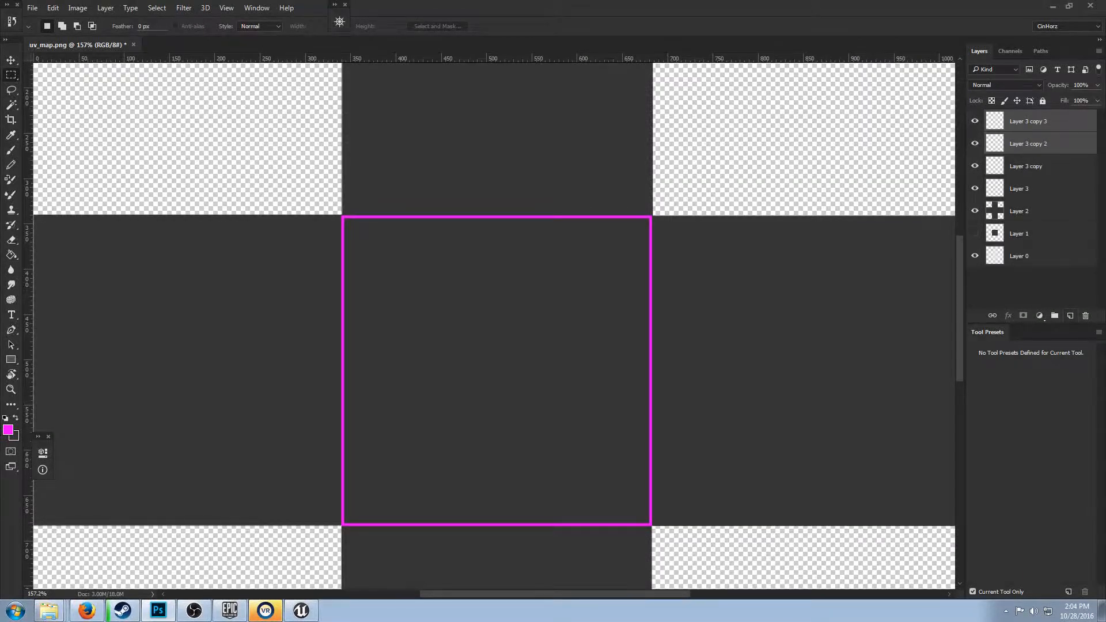
pyautogui.click(1037, 189)
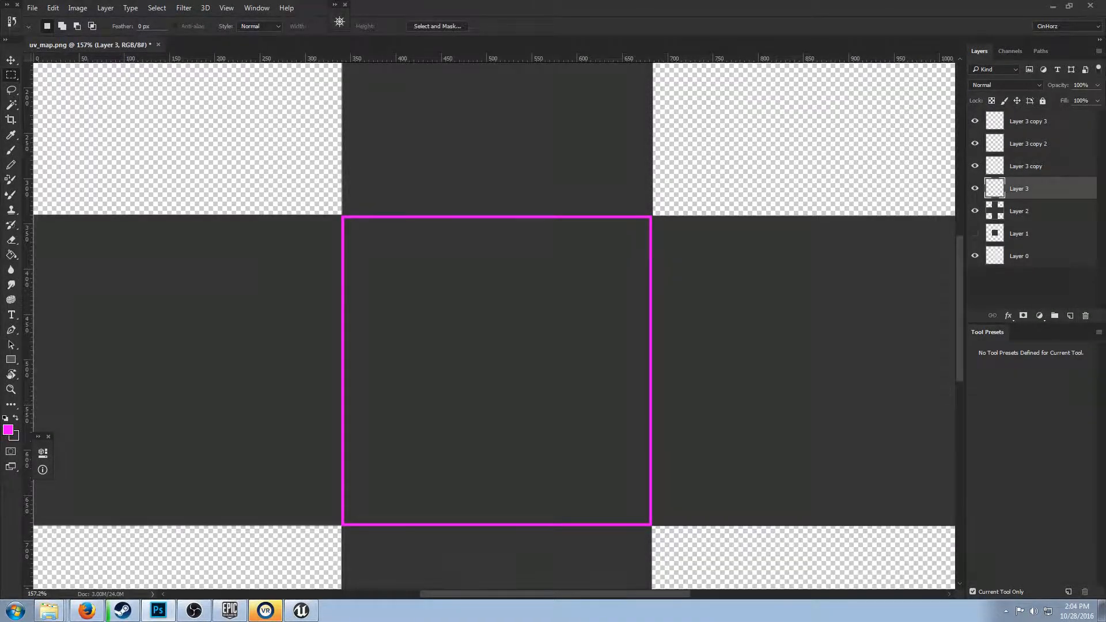
pyautogui.click(1037, 166)
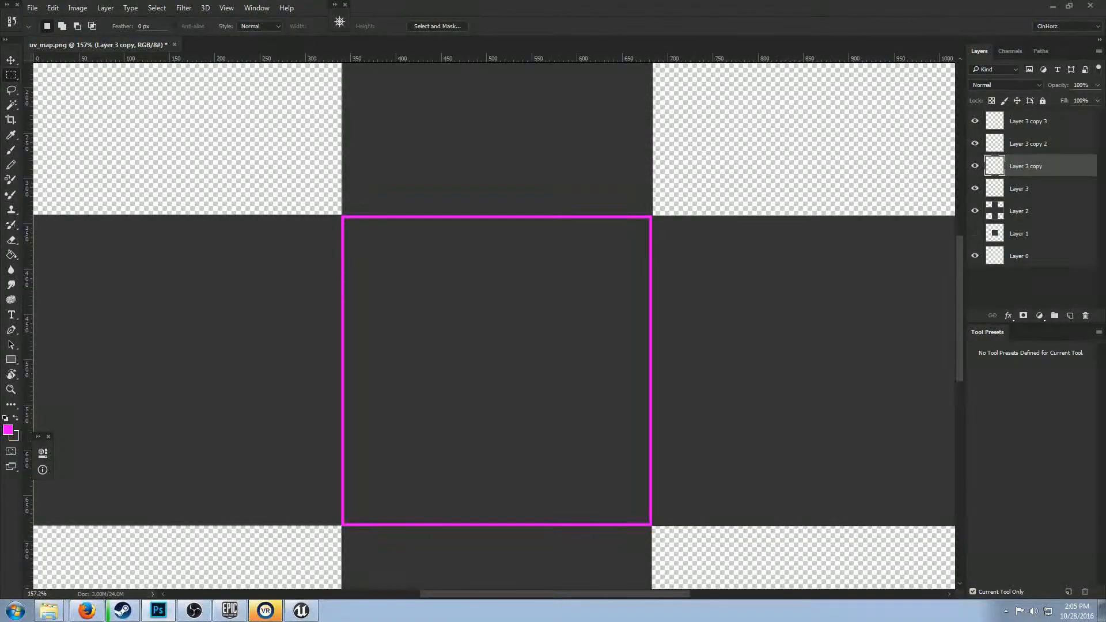
# - Move the Layer 3 copy outline onto the right face and the Layer 3 copy 2 outline onto the left face
pyautogui.press('v')
pyautogui.moveTo(619, 408); pyautogui.dragTo(931, 407)
pyautogui.press('Down')
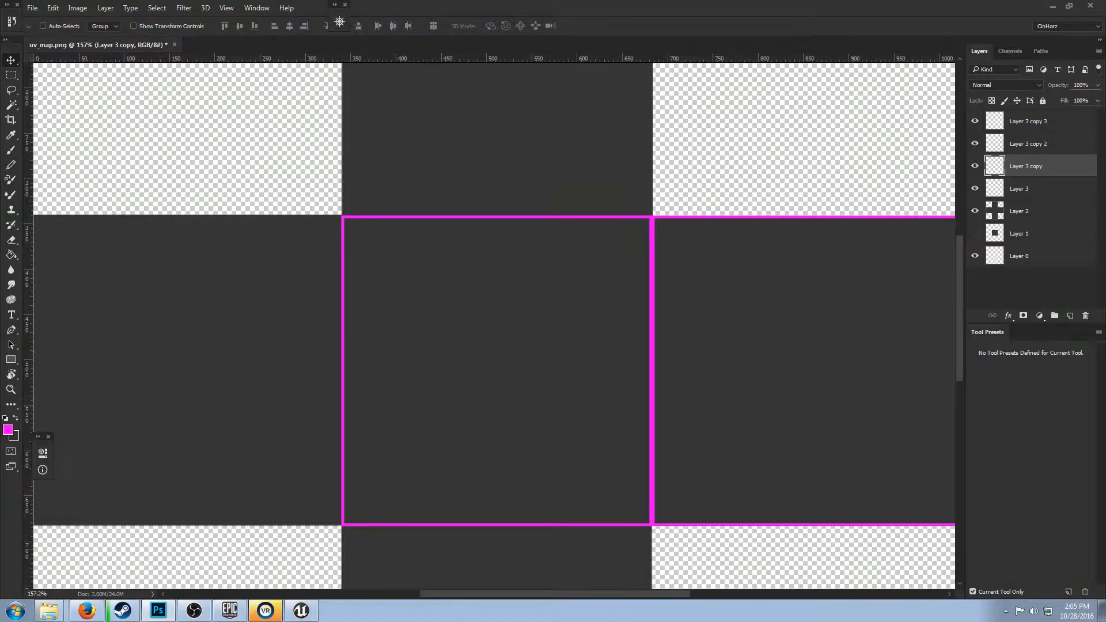
pyautogui.moveTo(806, 370); pyautogui.dragTo(514, 354)
pyautogui.click(1029, 144)
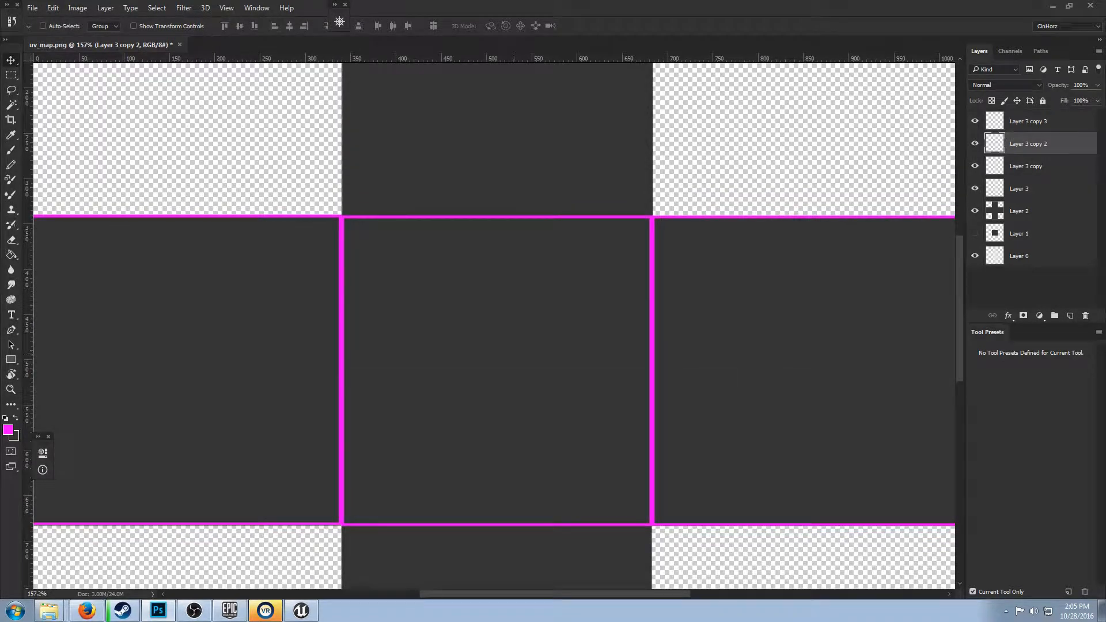
# - Move the Layer 3 copy 3 outline up onto the top face and nudge it into alignment with the cross
pyautogui.click(1029, 121)
pyautogui.moveTo(736, 509); pyautogui.dragTo(737, 197)
pyautogui.scroll(-1, 753, 296)
pyautogui.scroll(1, 753, 296)
pyautogui.press('Down')
pyautogui.press('Right')
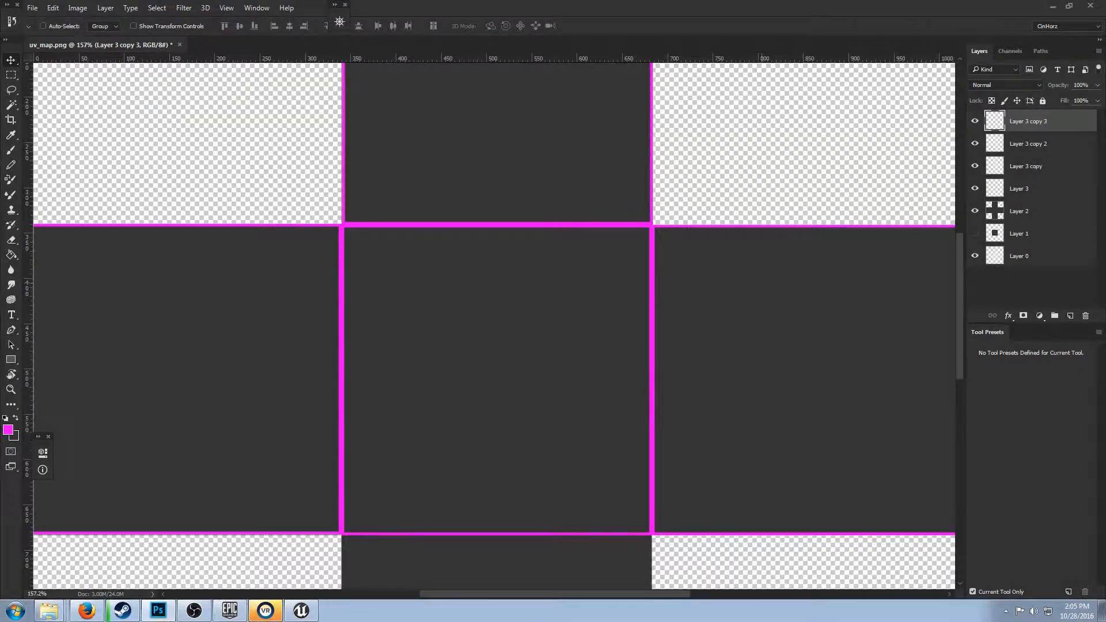
# - Check which faces Layer 3 copy and Layer 3 copy 2 cover by toggling their visibility off and on
pyautogui.scroll(-2, 762, 264)
pyautogui.scroll(-1, 494, 326)
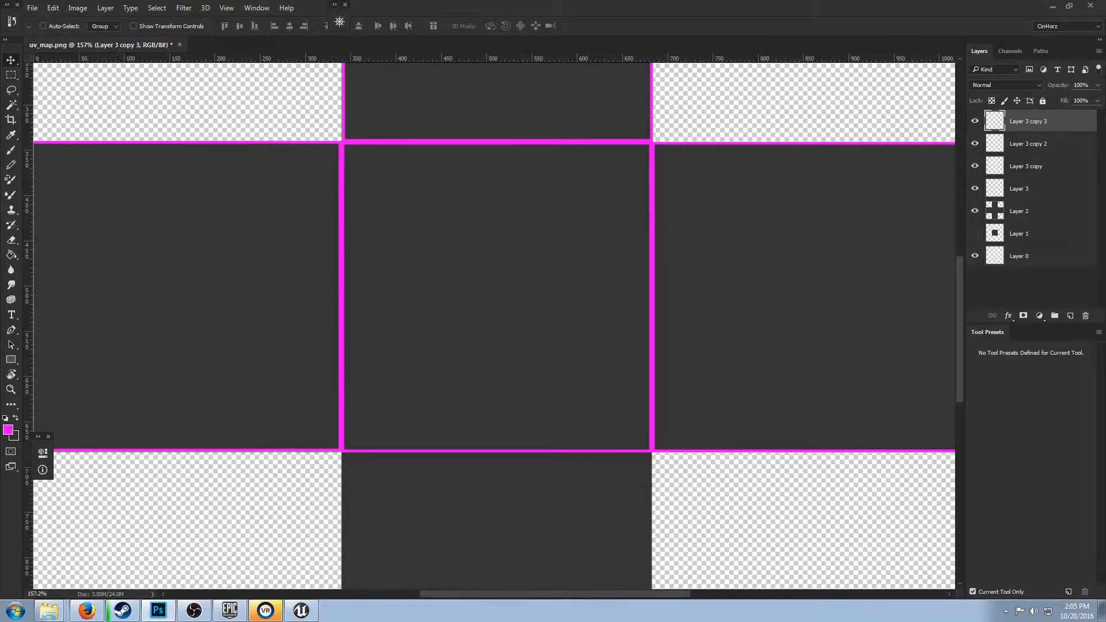
pyautogui.click(1028, 144)
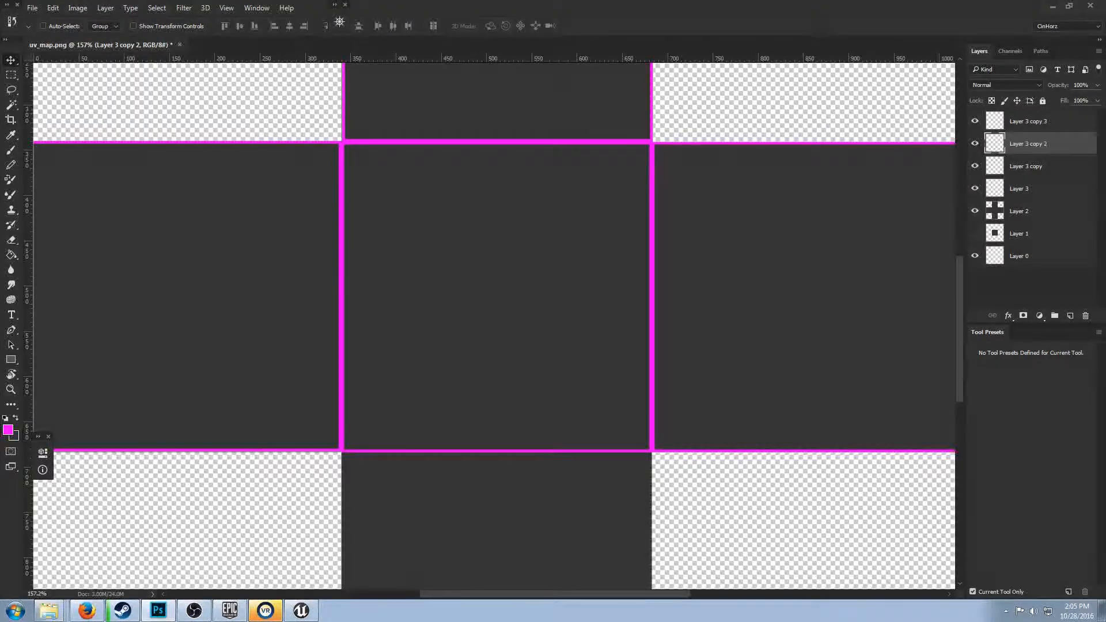
pyautogui.scroll(-3, 495, 325)
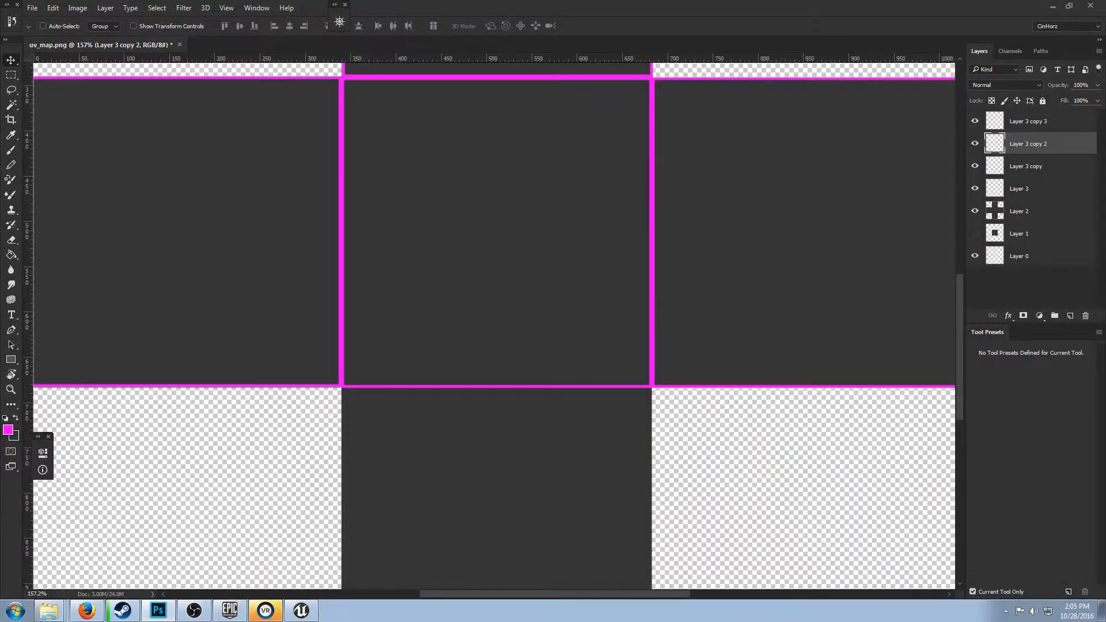
pyautogui.click(1029, 166)
pyautogui.click(975, 166)
pyautogui.click(975, 166)
pyautogui.click(975, 143)
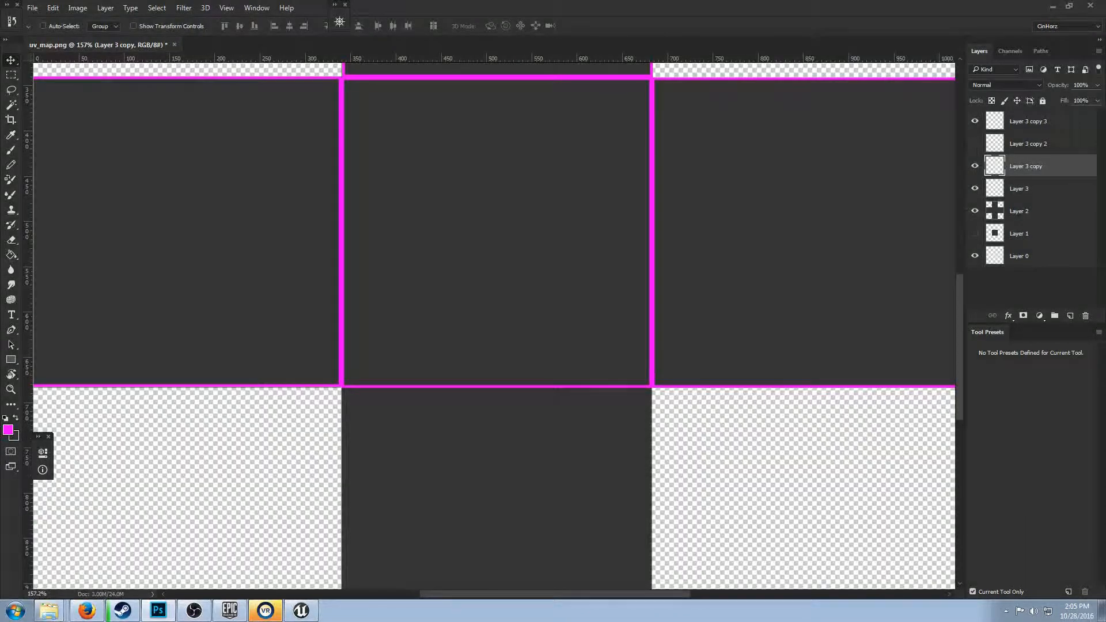
pyautogui.click(974, 144)
# - Duplicate Layer 3 and move the new outline down onto the bottom face, nudging it up to fit
pyautogui.hotkey('alt', '[')
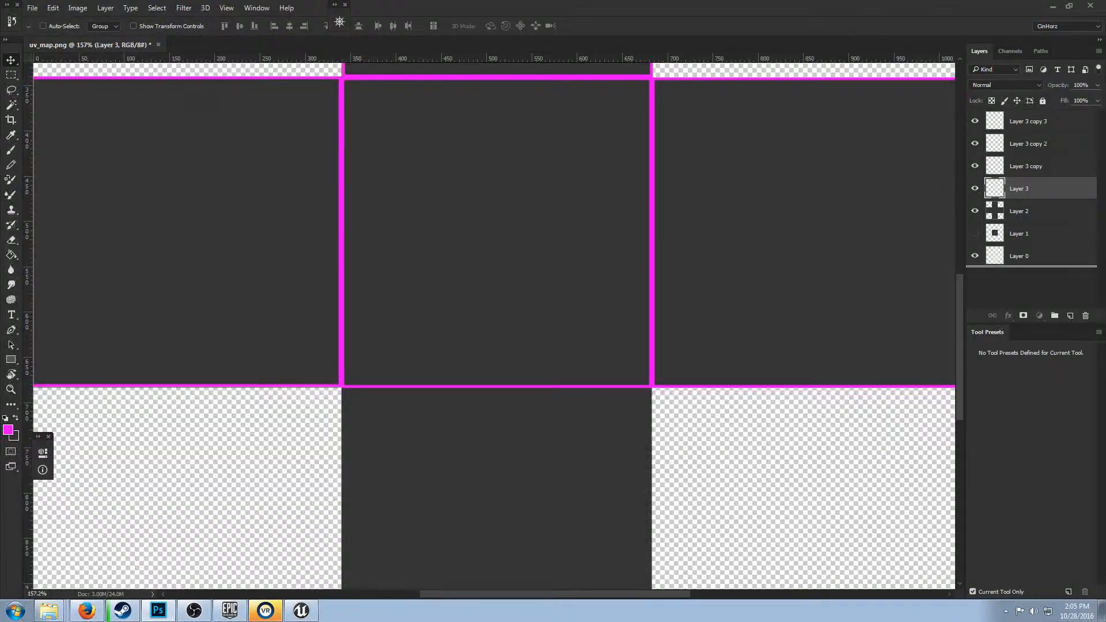
pyautogui.moveTo(1019, 189); pyautogui.dragTo(1071, 316)
pyautogui.moveTo(775, 175); pyautogui.dragTo(775, 484)
pyautogui.scroll(-8, 775, 484)
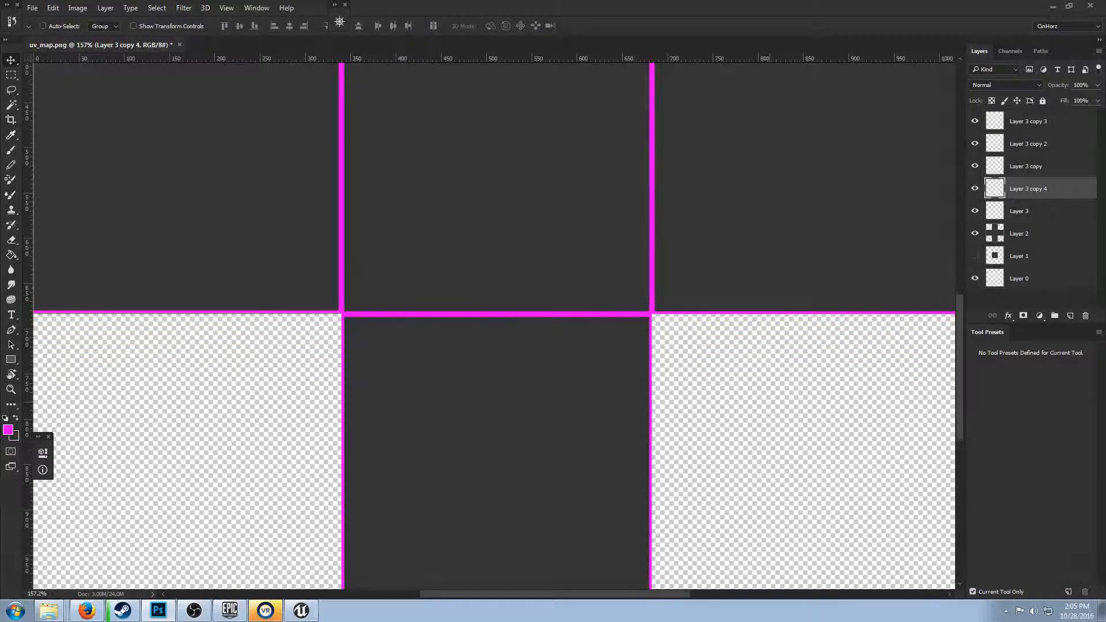
pyautogui.press('Up')
pyautogui.press('Up')
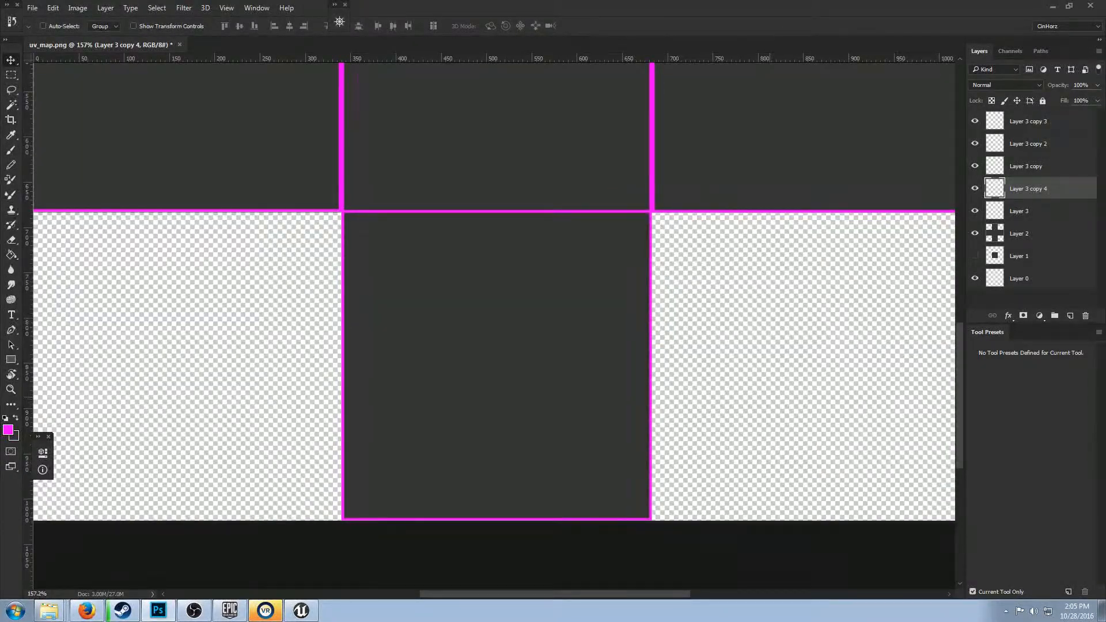
# - Examine the magenta outlines along the top, center and bottom faces, checking the outline layers for consistent edge thickness
pyautogui.scroll(10, 494, 325)
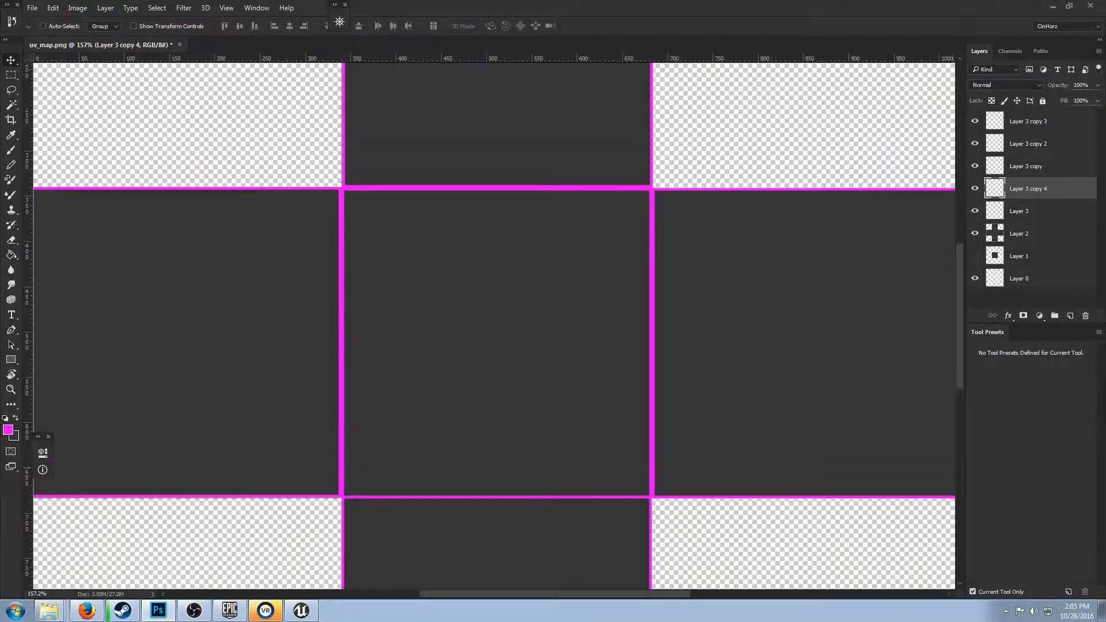
pyautogui.scroll(7, 494, 326)
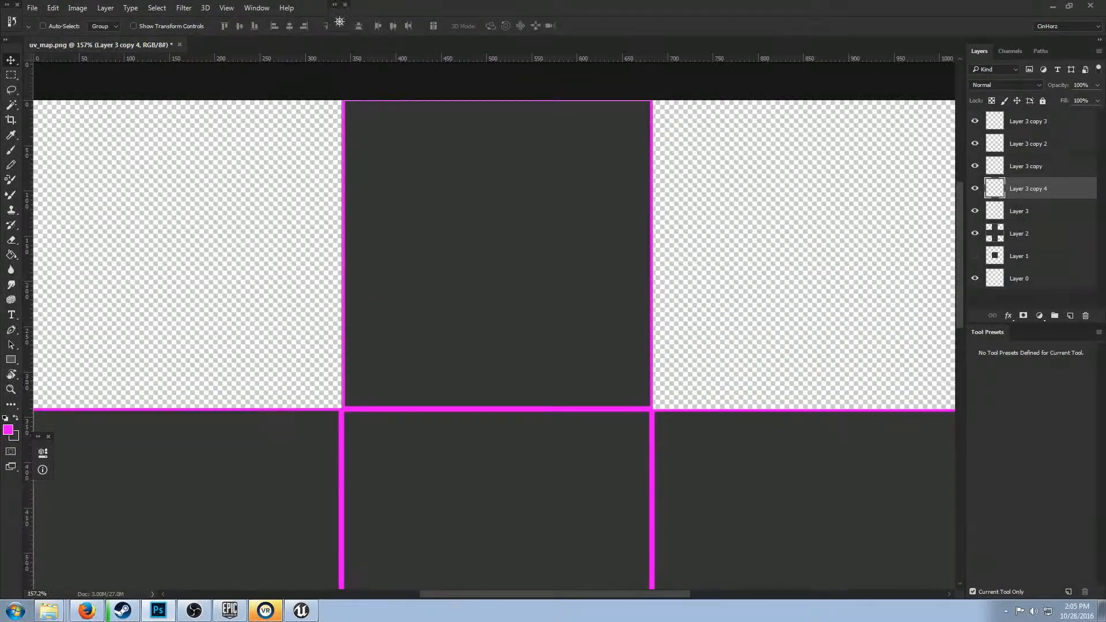
pyautogui.click(1028, 144)
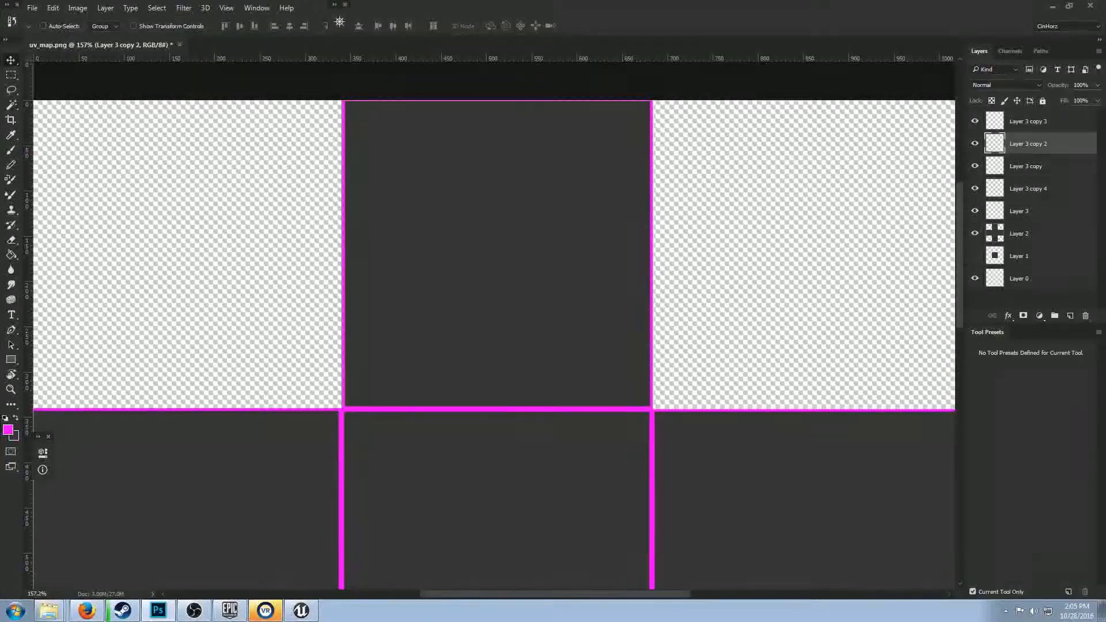
pyautogui.click(1026, 165)
pyautogui.click(1019, 211)
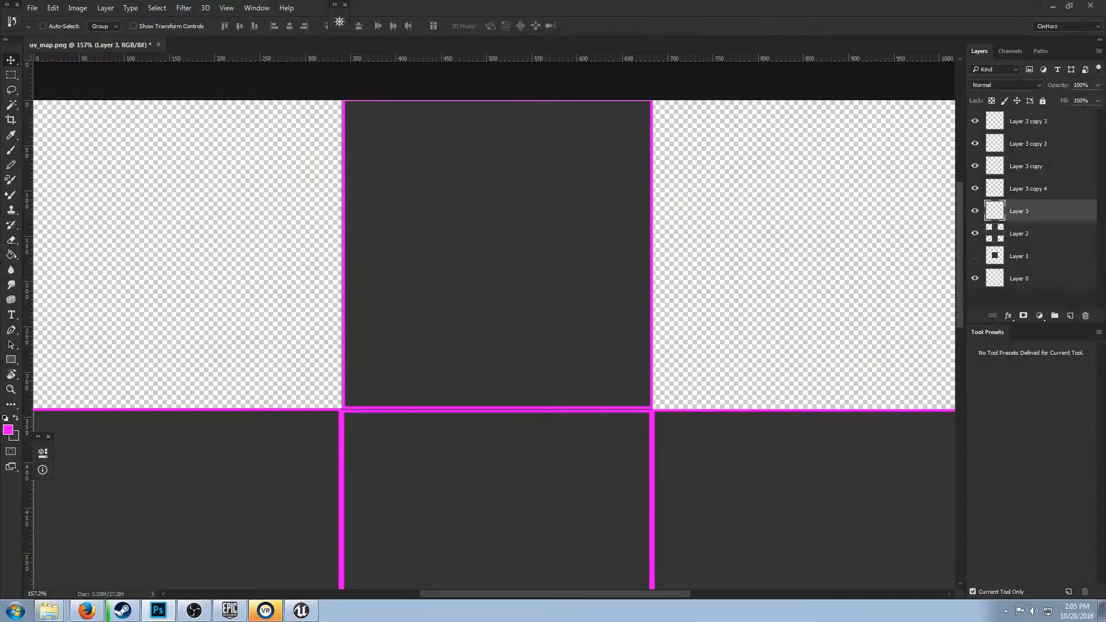
pyautogui.click(1028, 121)
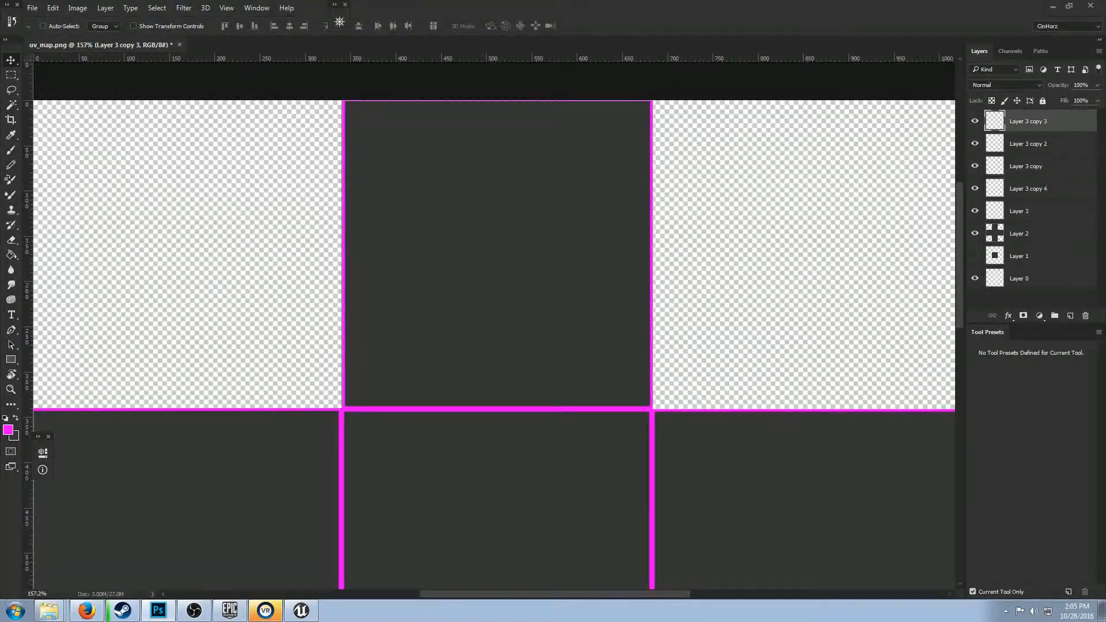
pyautogui.scroll(-4, 929, 250)
pyautogui.scroll(-20, 494, 322)
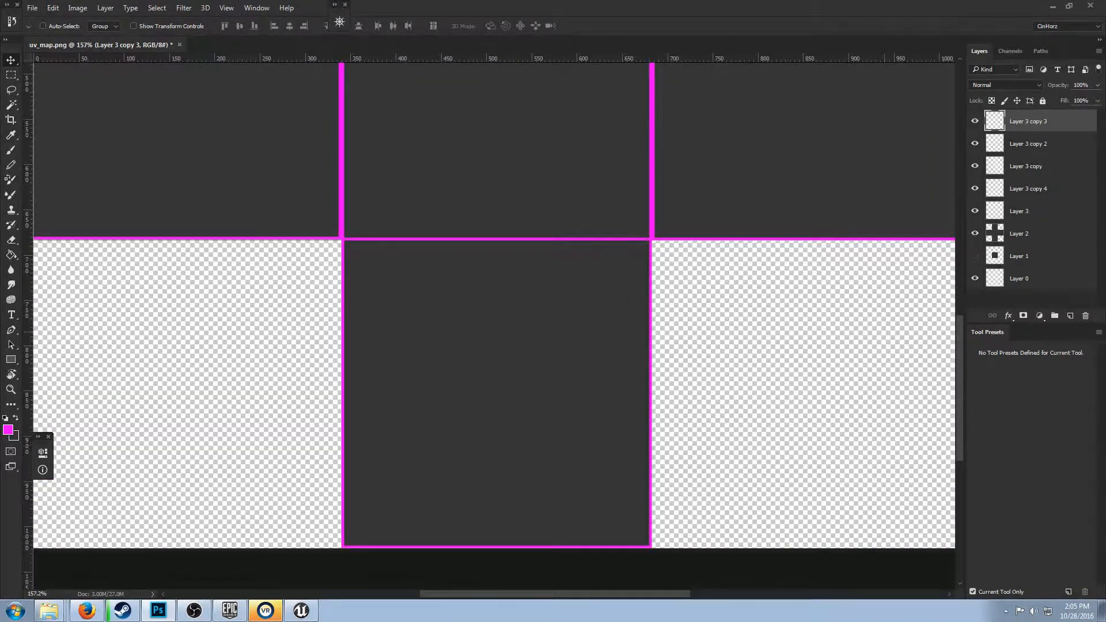
pyautogui.scroll(10, 494, 323)
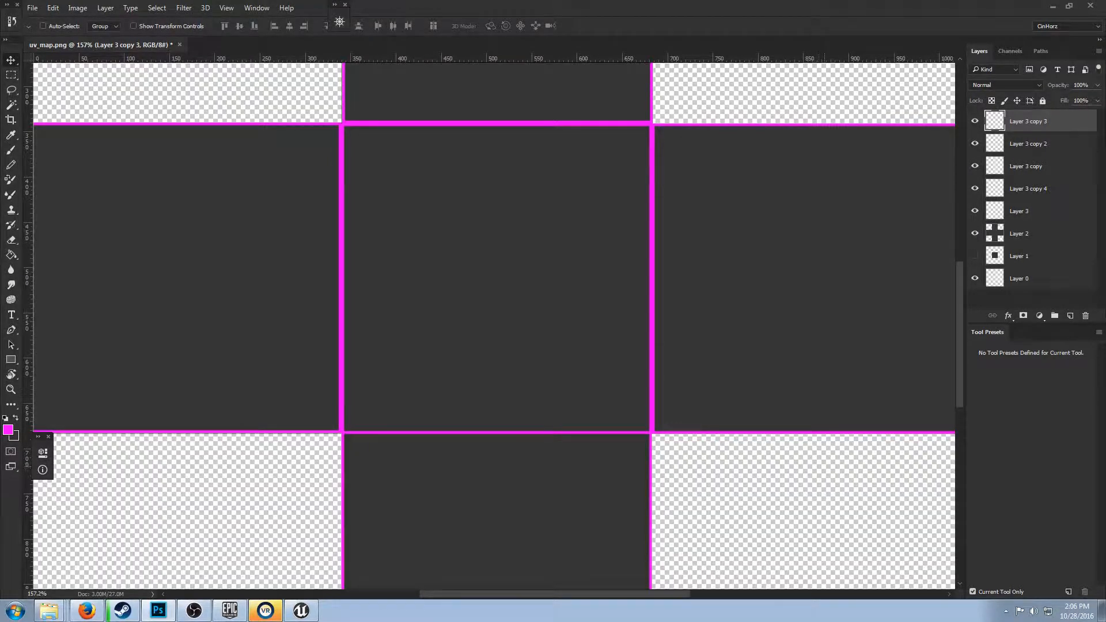
pyautogui.scroll(-3, 618, 434)
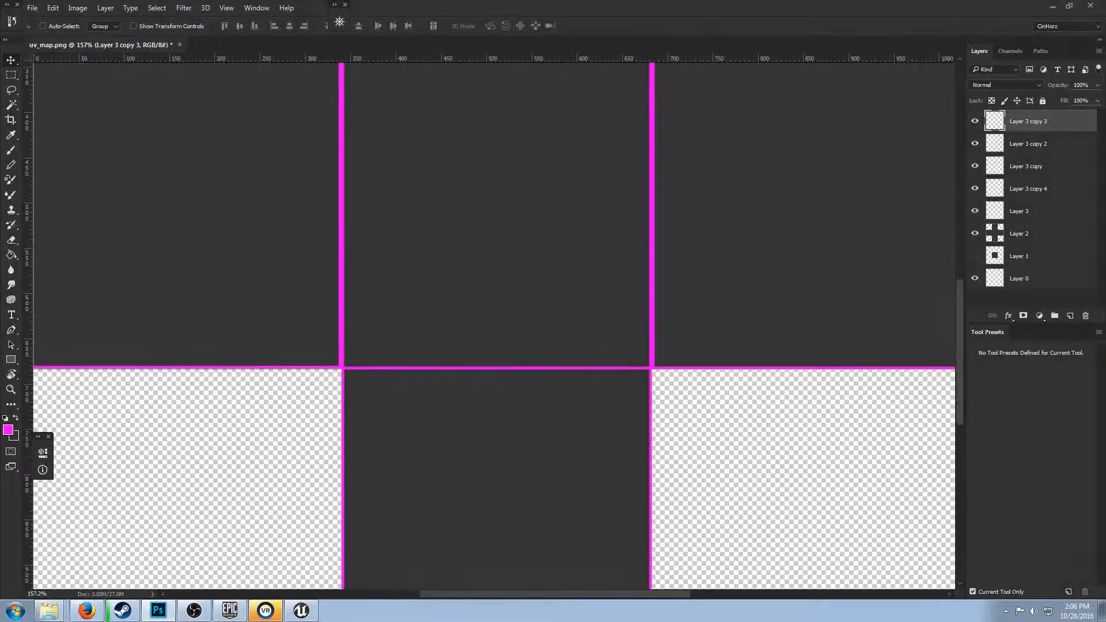
# - Make Layer 3 copy 4 active and inspect the seams where the bottom and top faces meet the center square
pyautogui.click(1028, 143)
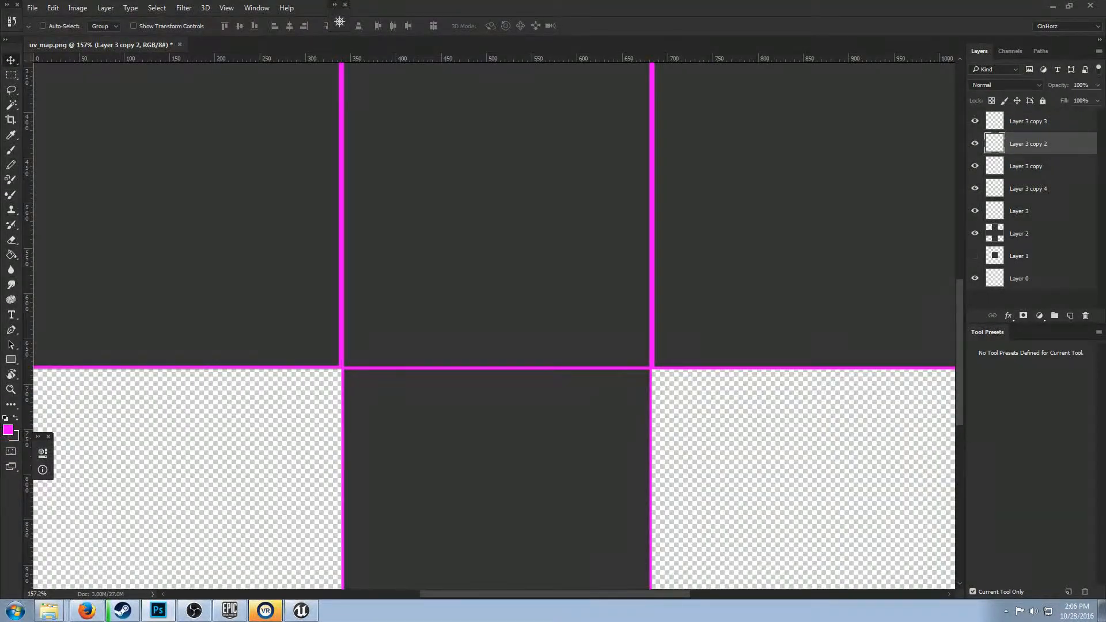
pyautogui.hotkey('alt', '[')
pyautogui.hotkey('alt', '[')
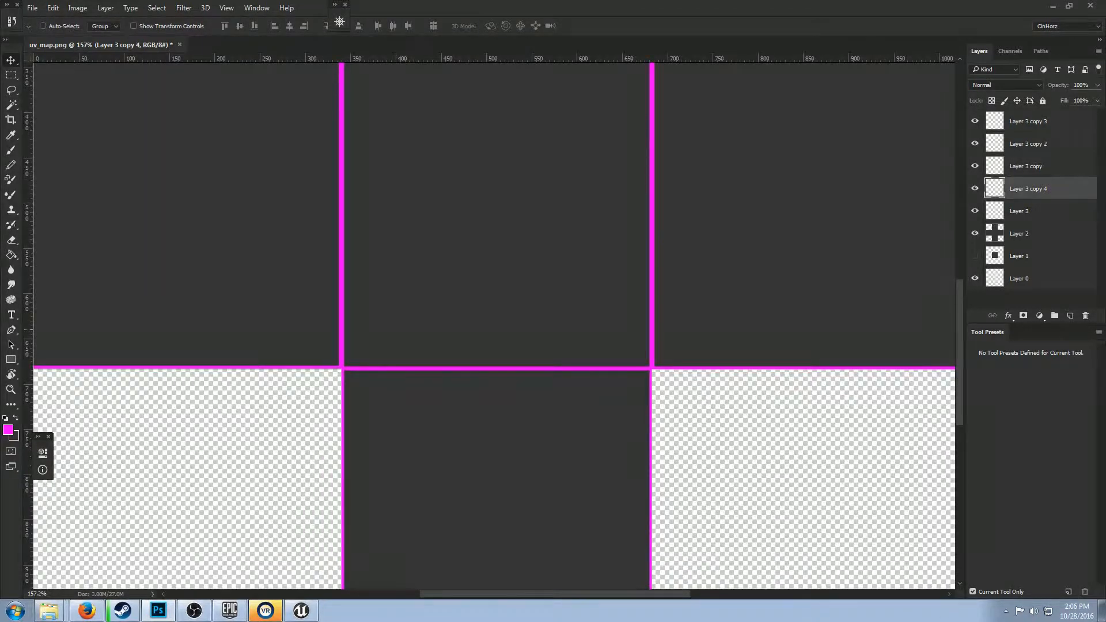
pyautogui.scroll(-5, 494, 322)
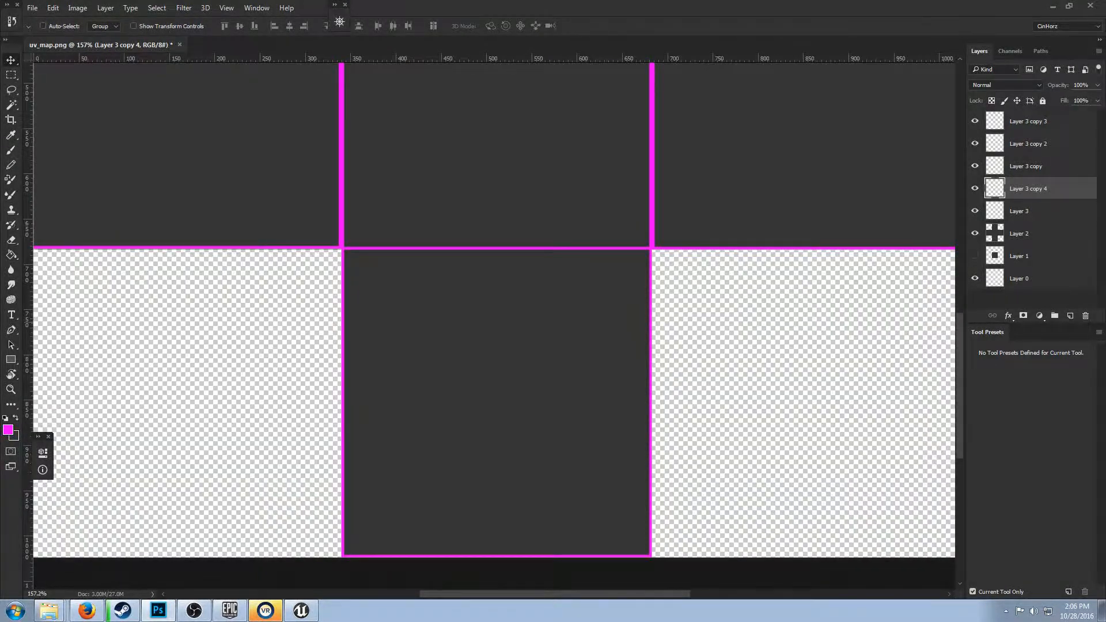
pyautogui.scroll(2, 494, 322)
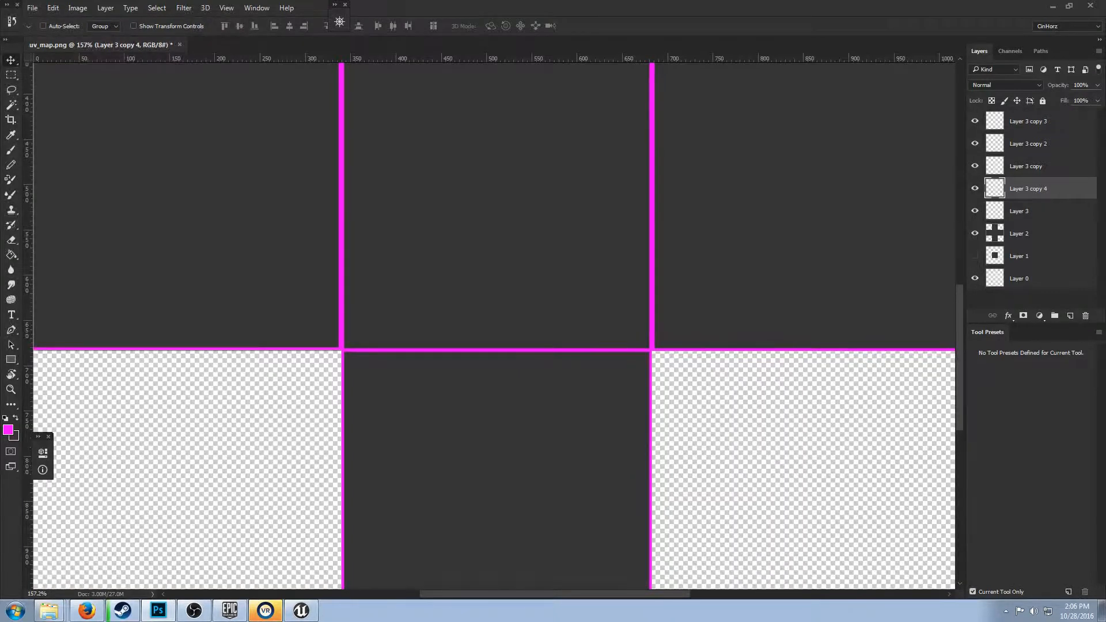
pyautogui.scroll(10, 494, 326)
pyautogui.scroll(-4, 495, 325)
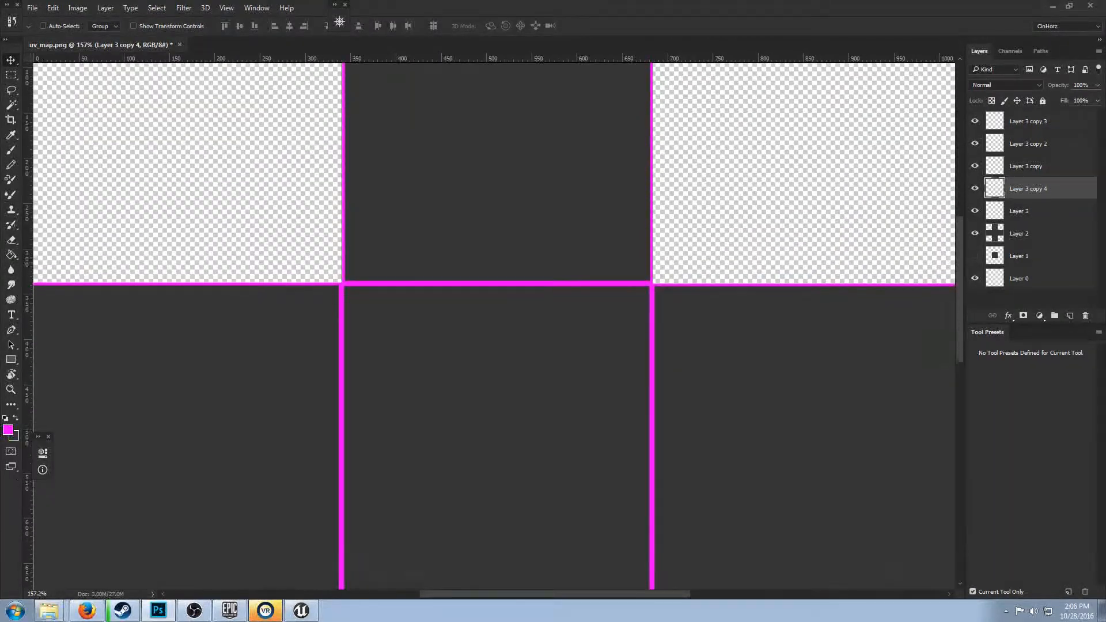
pyautogui.scroll(-2, 494, 325)
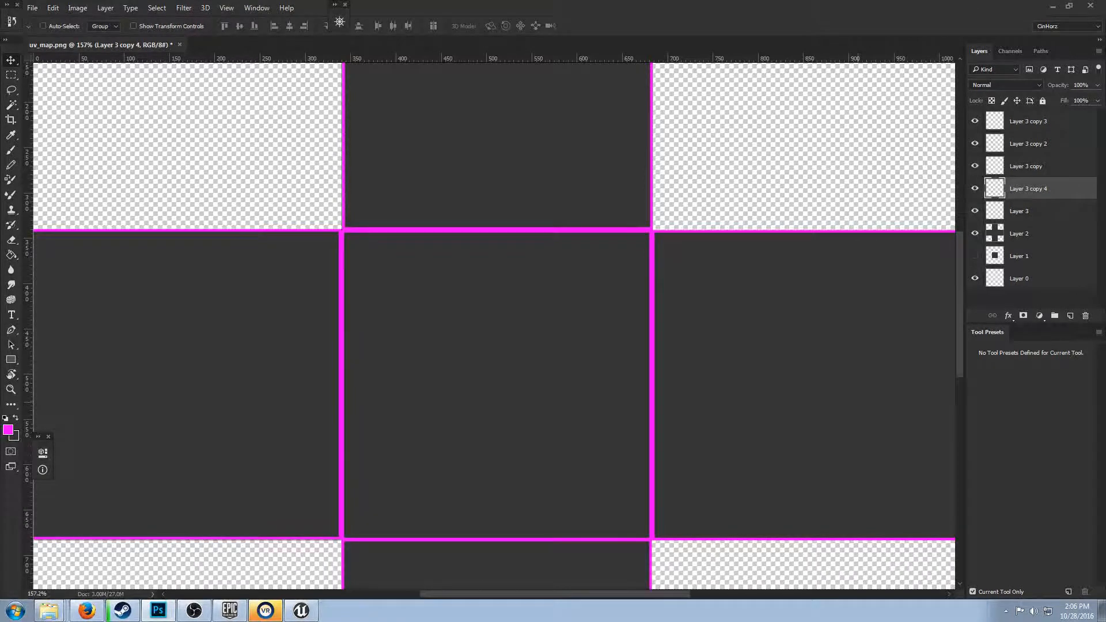
pyautogui.scroll(-3, 494, 326)
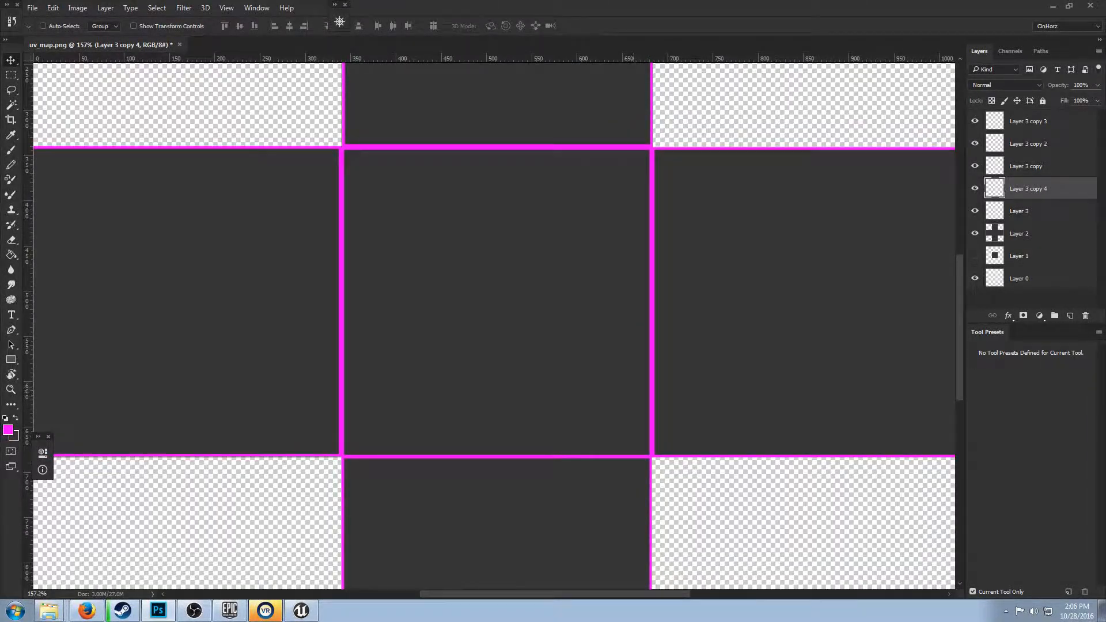
pyautogui.scroll(1, 494, 325)
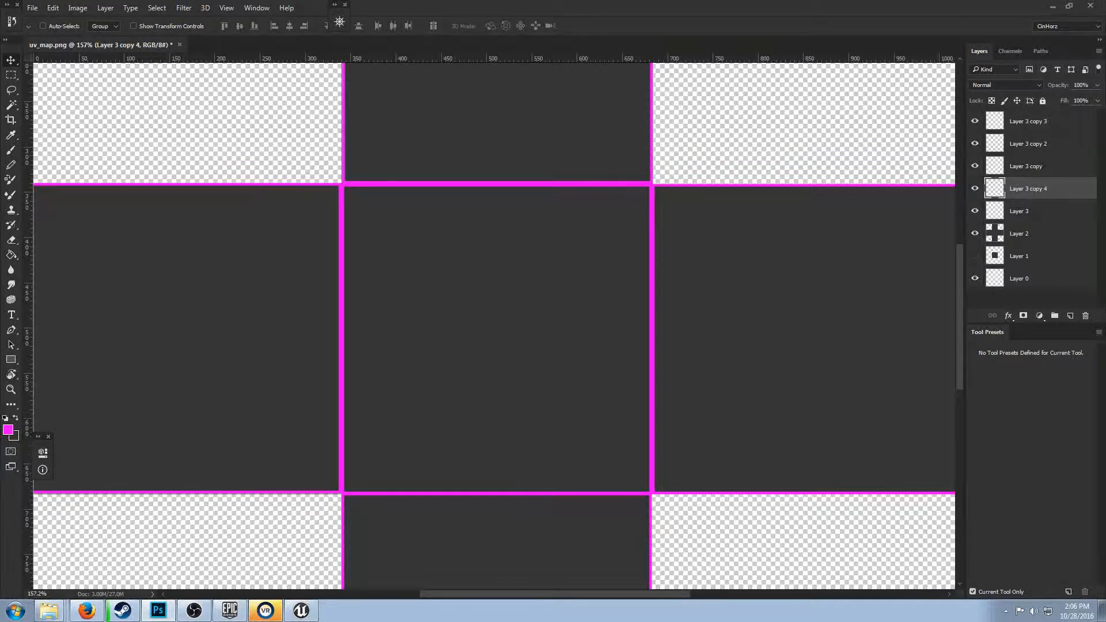
# - Make Layer 2 active and load the center square from Layer 1 as a selection
pyautogui.click(1020, 256)
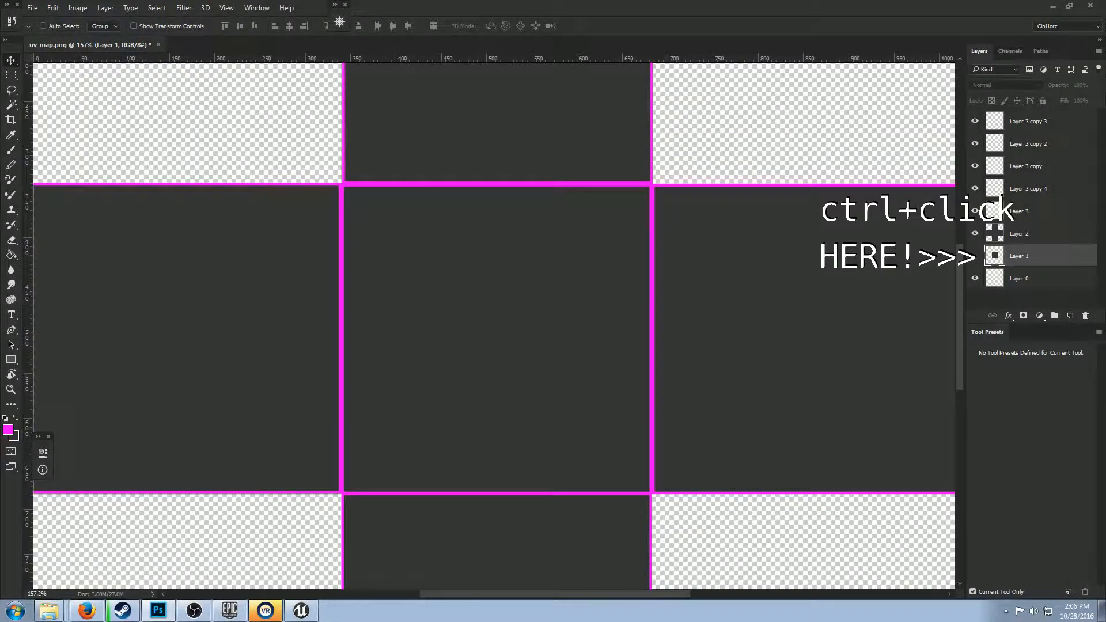
pyautogui.click(1019, 234)
pyautogui.keyDown('ctrl'); pyautogui.click(995, 256); pyautogui.keyUp('ctrl')
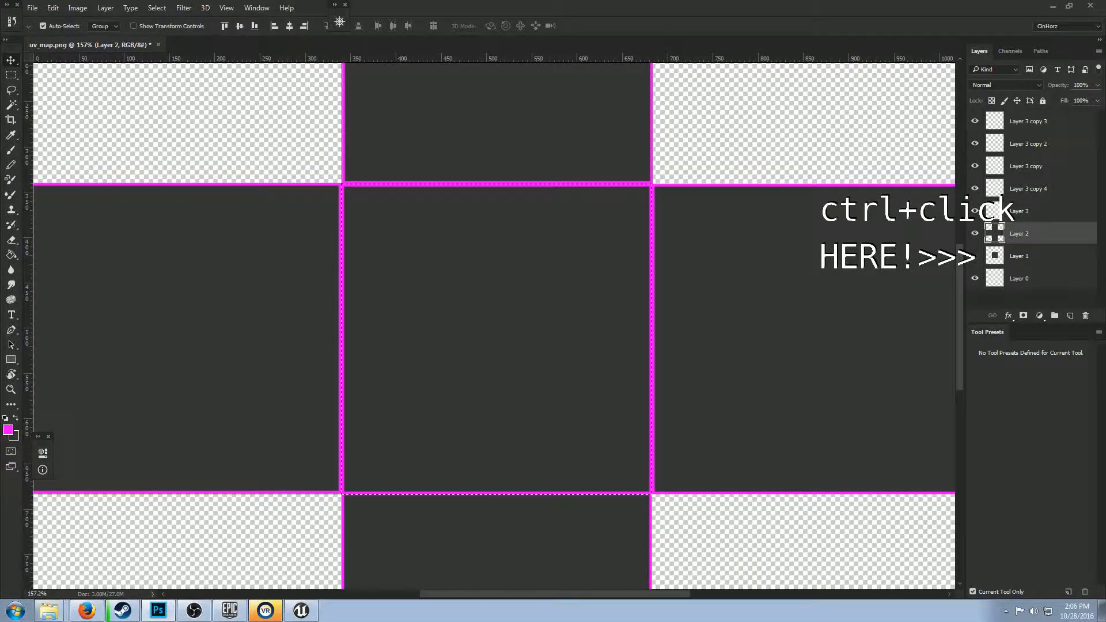
pyautogui.press('ctrl')
pyautogui.press('ctrl')
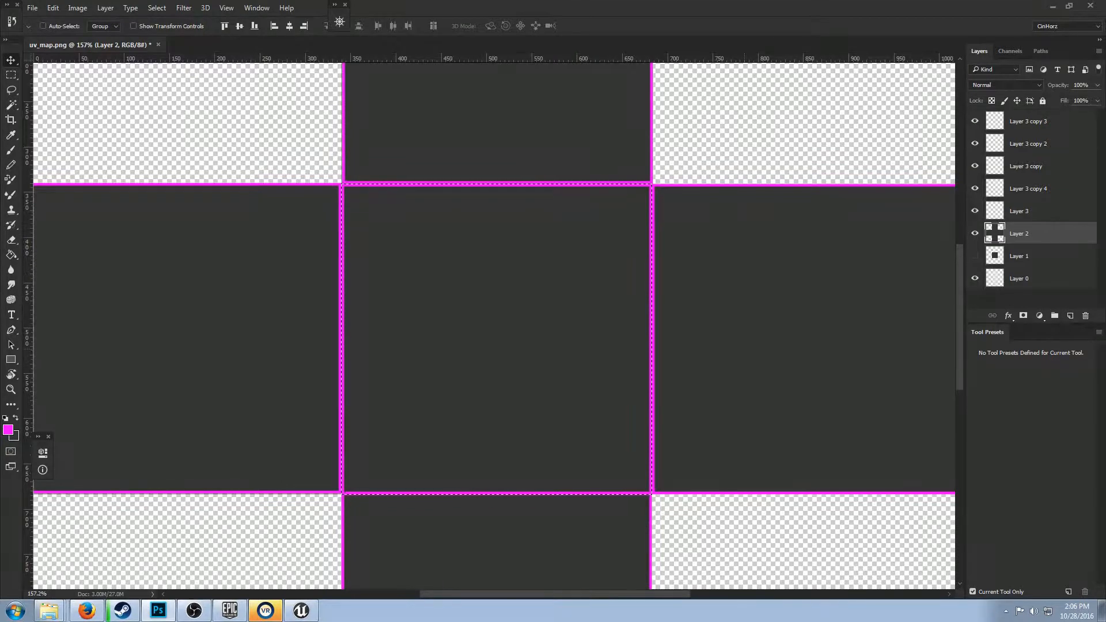
# - Add 3% Gaussian monochromatic noise to the selected center square on Layer 2
pyautogui.scroll(-2, 745, 349)
pyautogui.scroll(2, 590, 329)
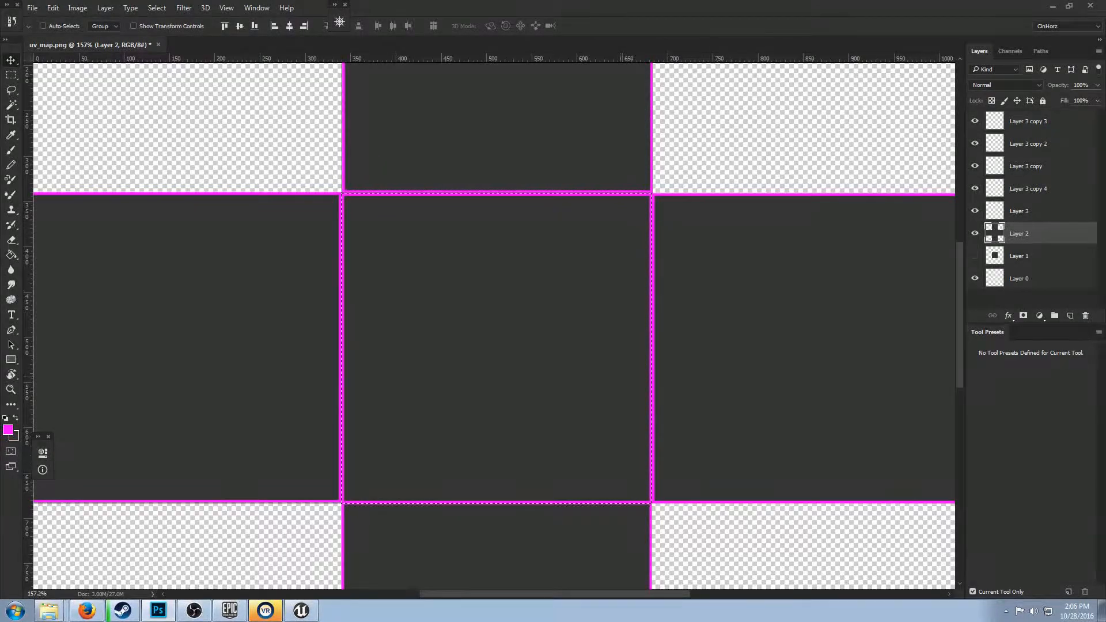
pyautogui.scroll(-1, 555, 325)
pyautogui.scroll(1, 495, 326)
pyautogui.scroll(1, 494, 326)
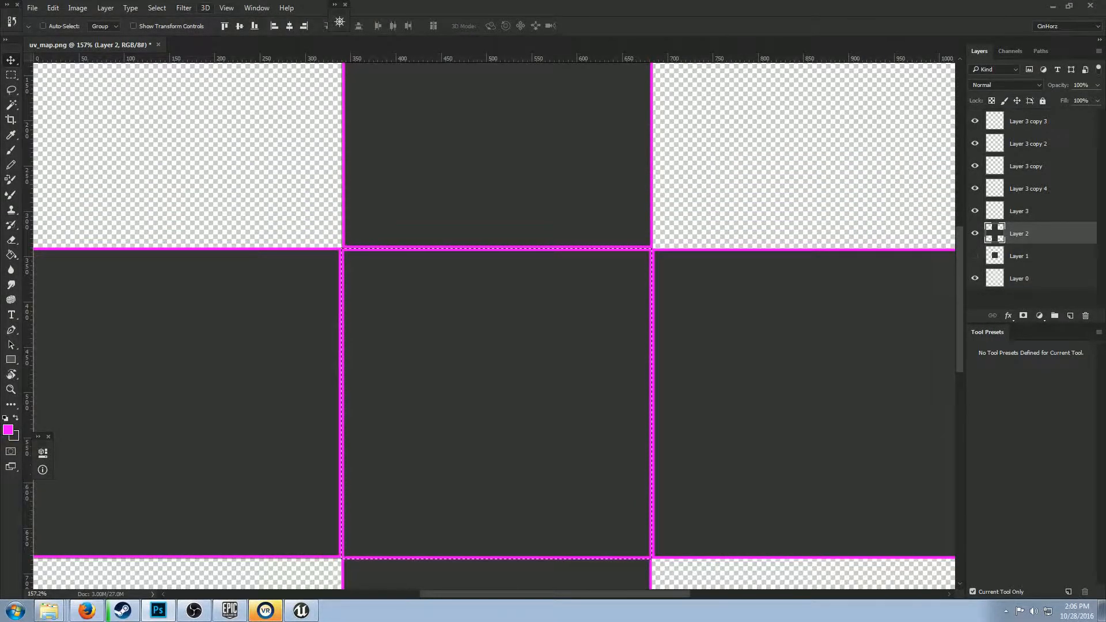
pyautogui.click(184, 8)
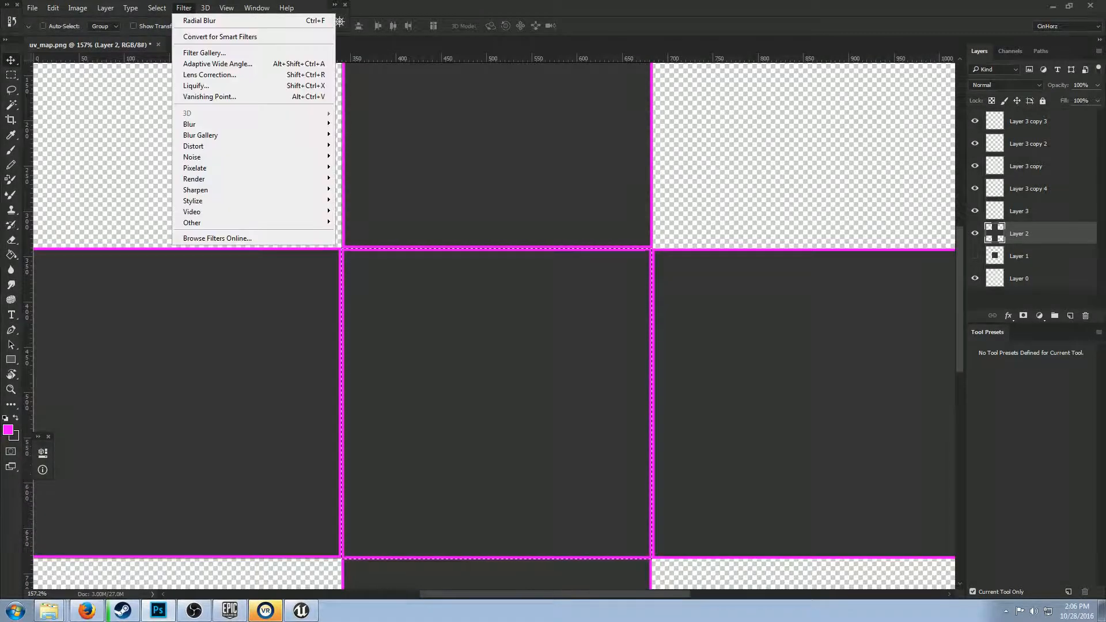
pyautogui.moveTo(311, 157)
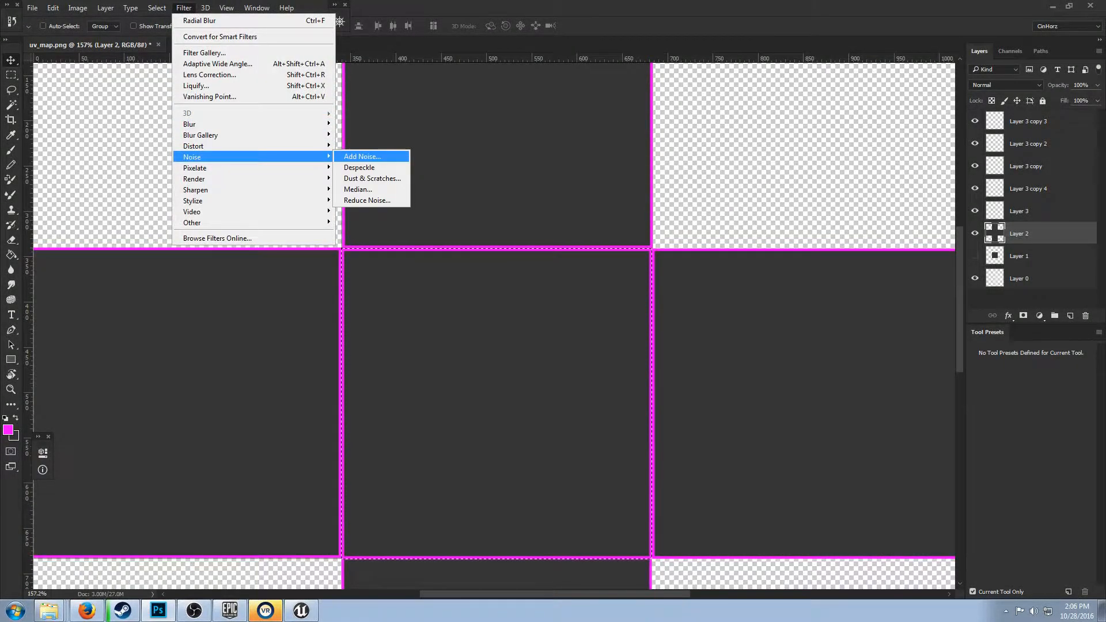
pyautogui.click(361, 156)
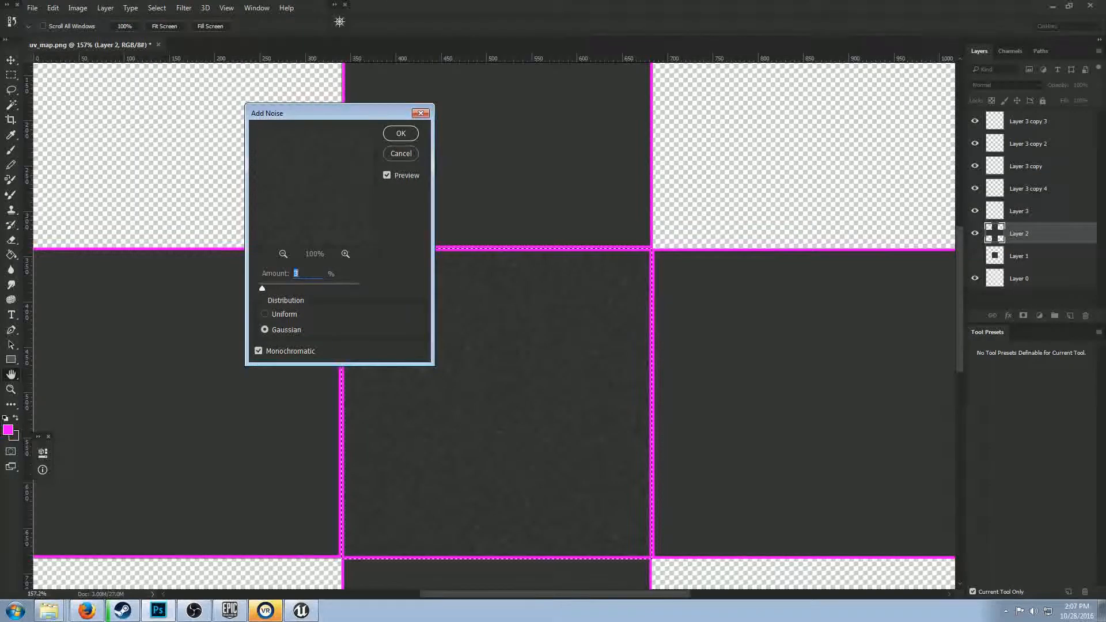
pyautogui.write('2')
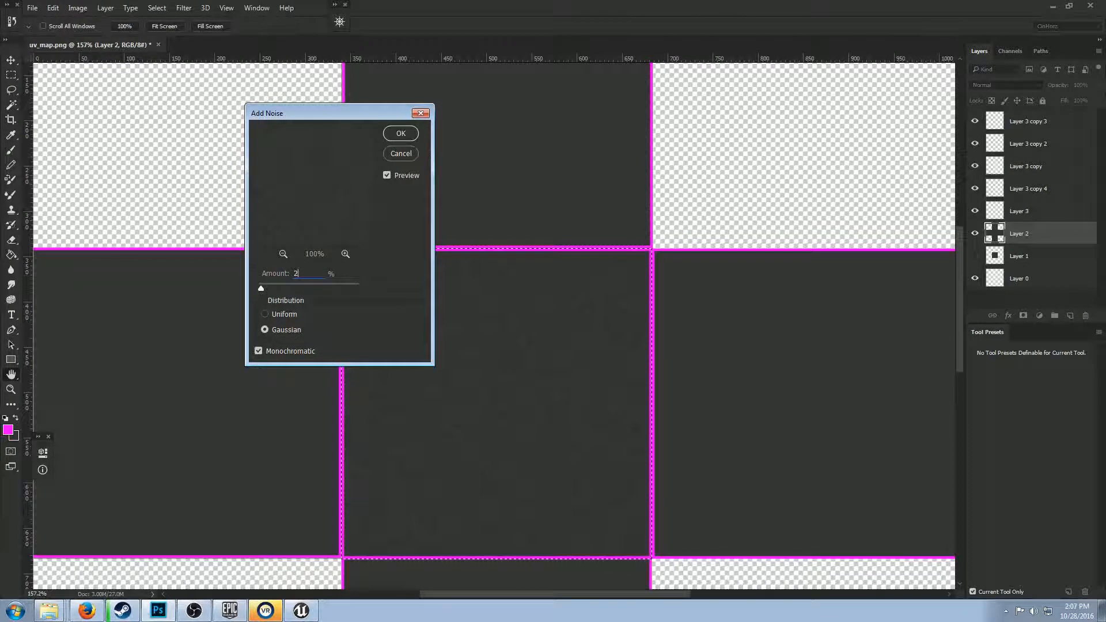
pyautogui.press('BackSpace')
pyautogui.write('3')
pyautogui.press('Return')
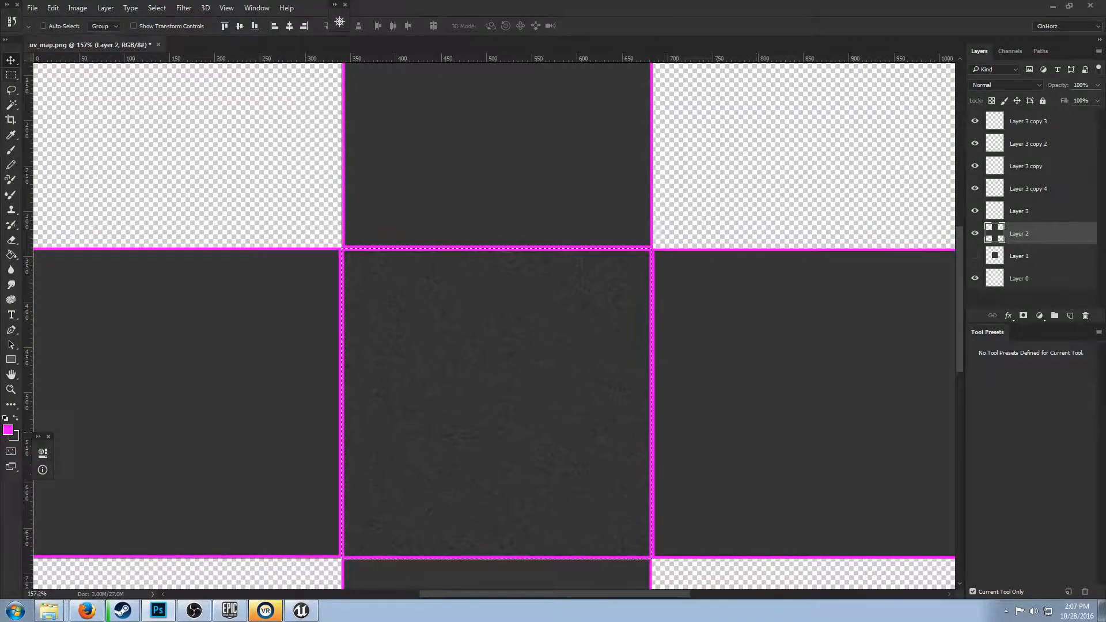
# - Shift only the selection outline onto the right face and add the same 3% Gaussian monochromatic noise there
pyautogui.moveTo(748, 439); pyautogui.dragTo(886, 428)
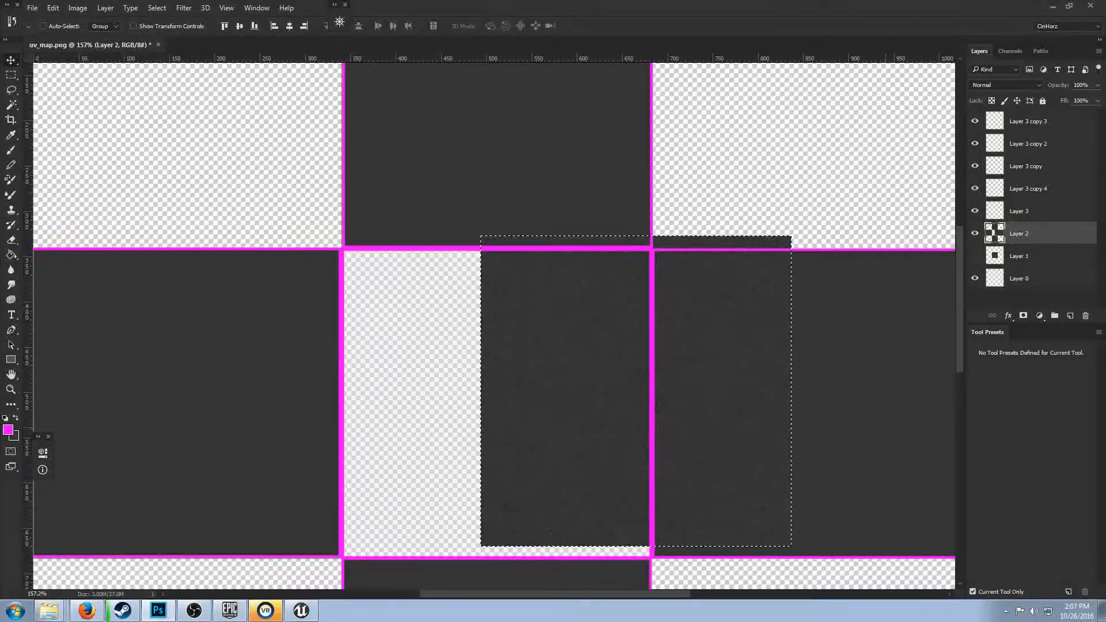
pyautogui.hotkey('ctrl', 'z')
pyautogui.press('m')
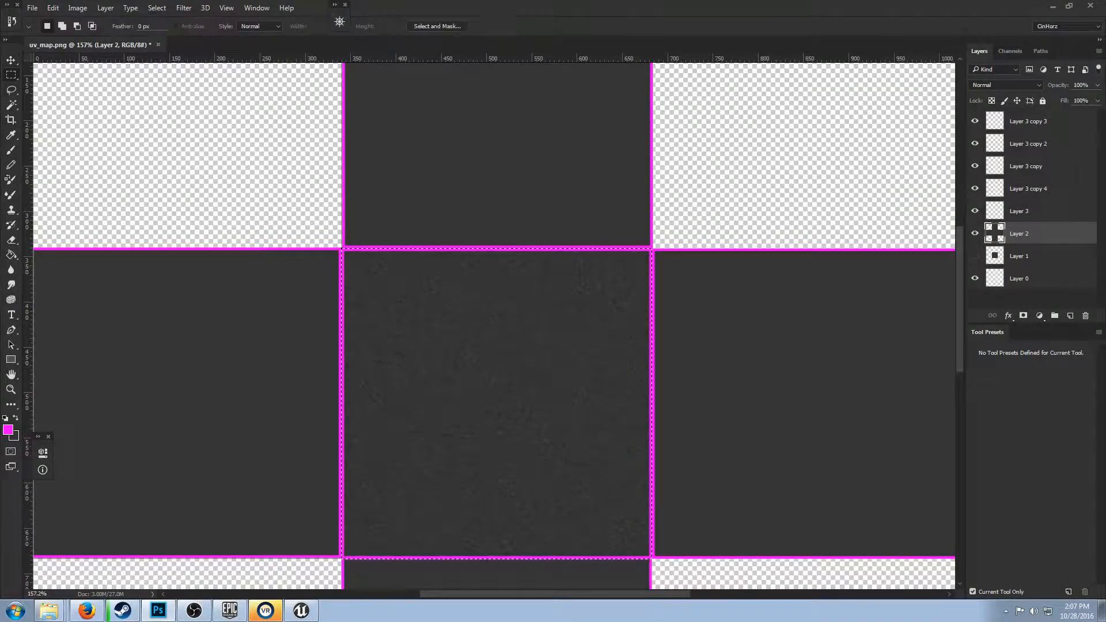
pyautogui.moveTo(568, 464); pyautogui.dragTo(657, 464)
pyautogui.click(184, 7)
pyautogui.moveTo(254, 156)
pyautogui.click(368, 156)
pyautogui.press('Return')
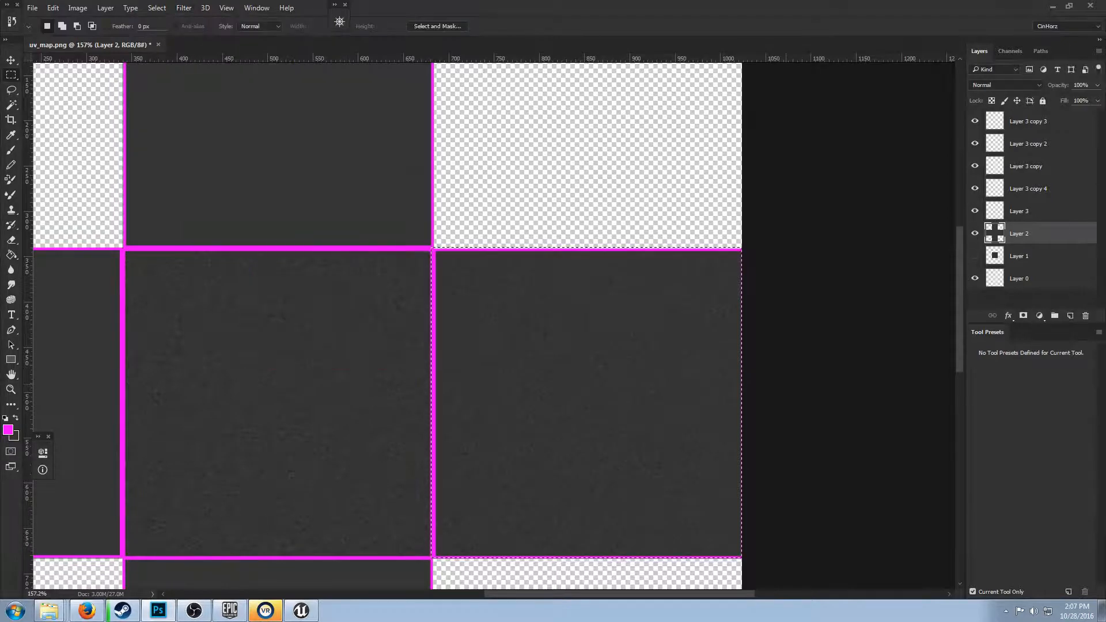
# - Move the selection outline onto the top face and apply 3% Gaussian monochromatic noise to it
pyautogui.moveTo(563, 349); pyautogui.dragTo(309, 105)
pyautogui.moveTo(404, 230); pyautogui.dragTo(628, 469)
pyautogui.moveTo(577, 397); pyautogui.dragTo(521, 334)
pyautogui.click(184, 8)
pyautogui.moveTo(196, 156)
pyautogui.click(359, 156)
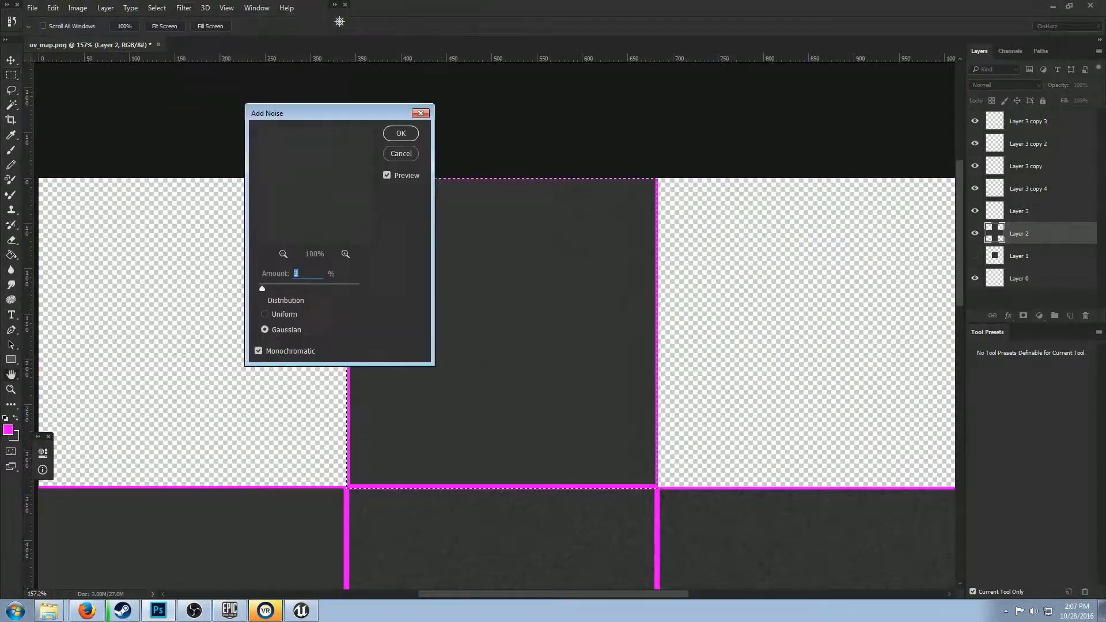
pyautogui.click(400, 133)
# - Move the selection outline onto the left face and apply the same Add Noise settings
pyautogui.moveTo(490, 288); pyautogui.dragTo(406, 306)
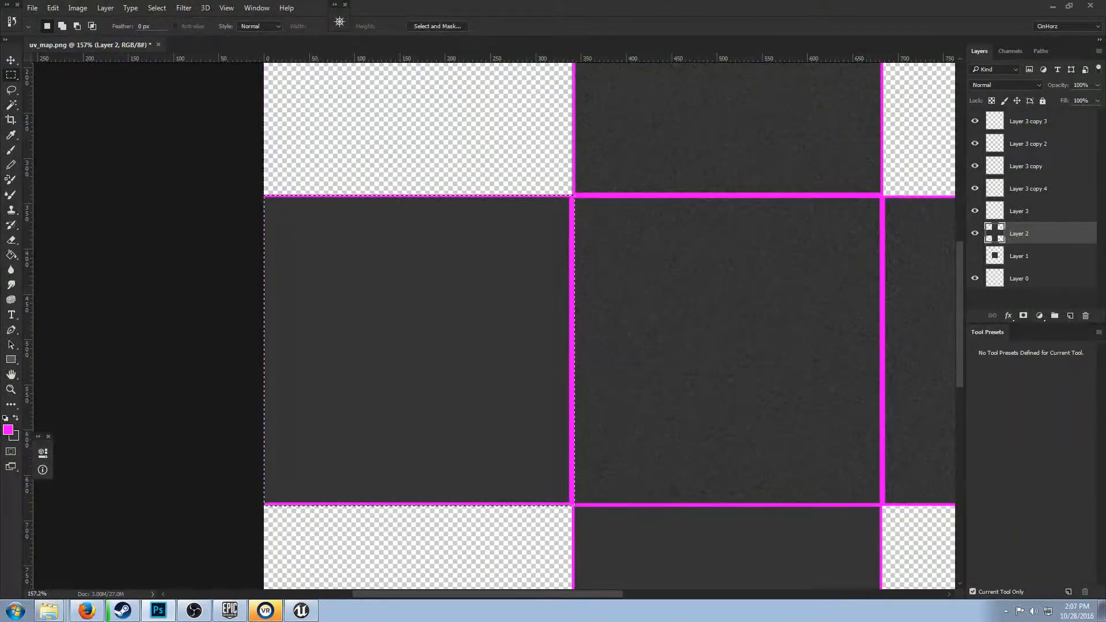
pyautogui.click(184, 8)
pyautogui.click(362, 156)
pyautogui.click(400, 133)
# - Move the selection outline onto the bottom face and add 3% Gaussian monochromatic noise to it
pyautogui.moveTo(519, 449); pyautogui.dragTo(336, 191)
pyautogui.moveTo(288, 173); pyautogui.dragTo(598, 482)
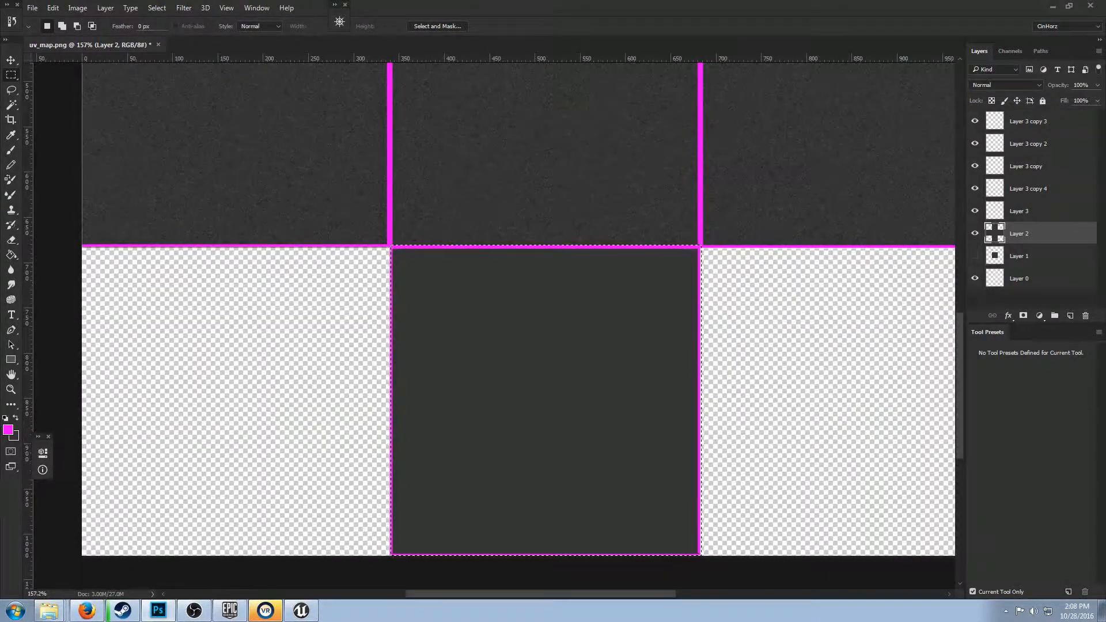
pyautogui.click(183, 7)
pyautogui.click(362, 156)
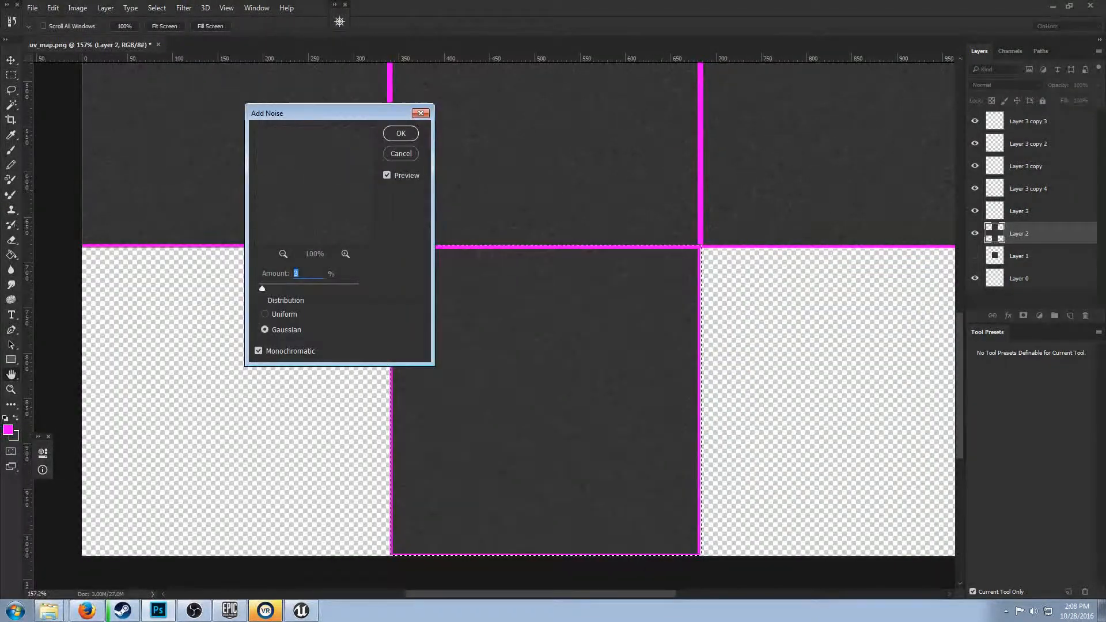
pyautogui.press('Return')
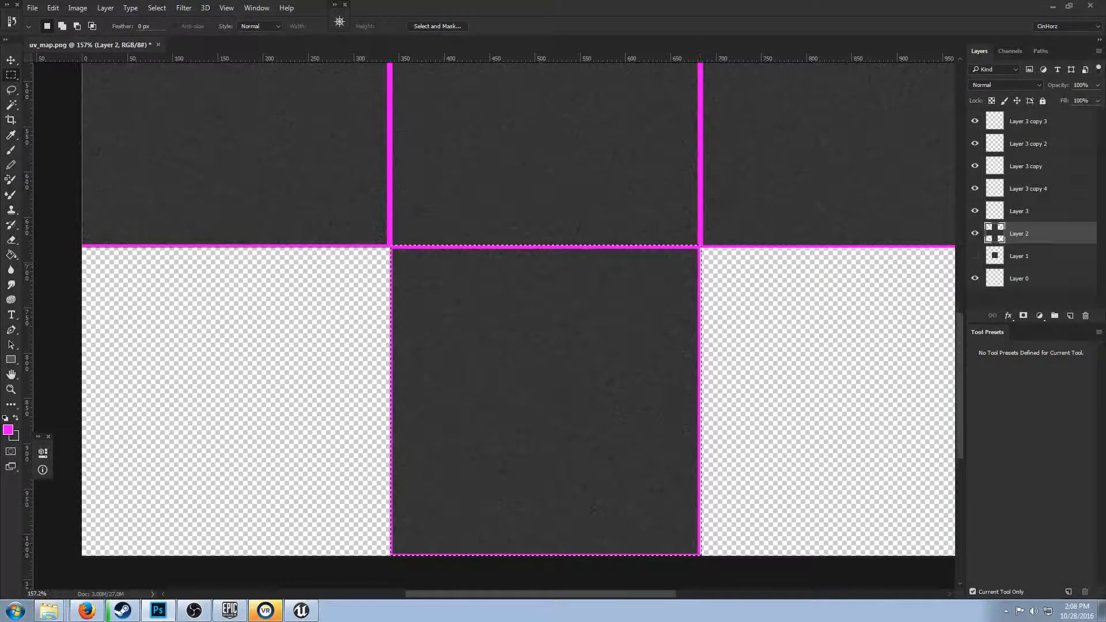
# - Apply a Radial Blur to the bottom face with amount 2, Spin method and Good quality
pyautogui.scroll(6, 518, 323)
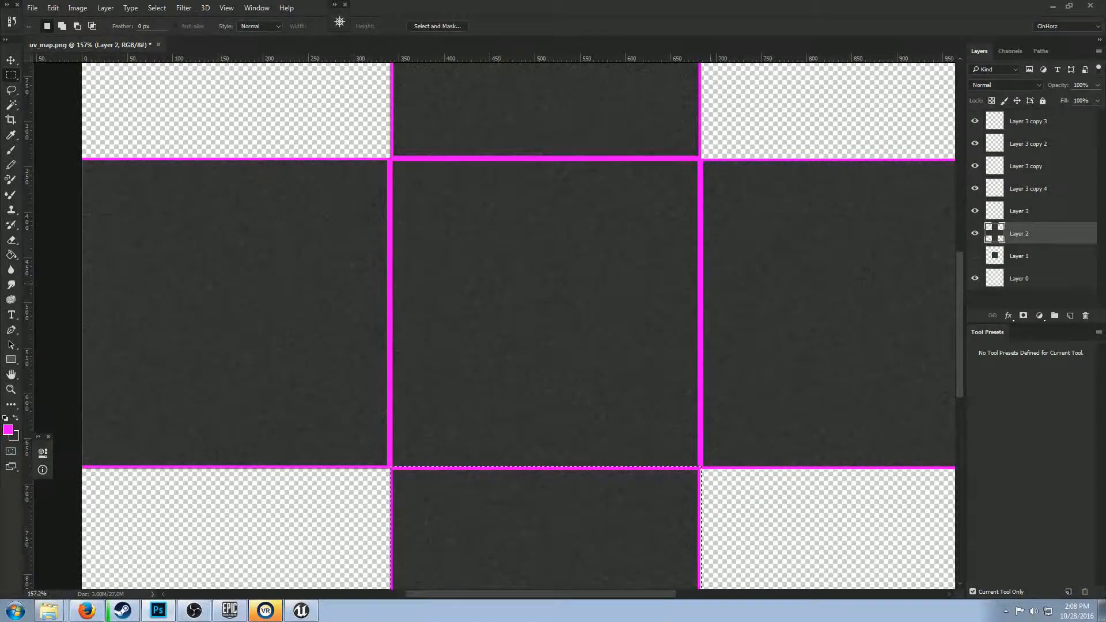
pyautogui.scroll(-5, 493, 325)
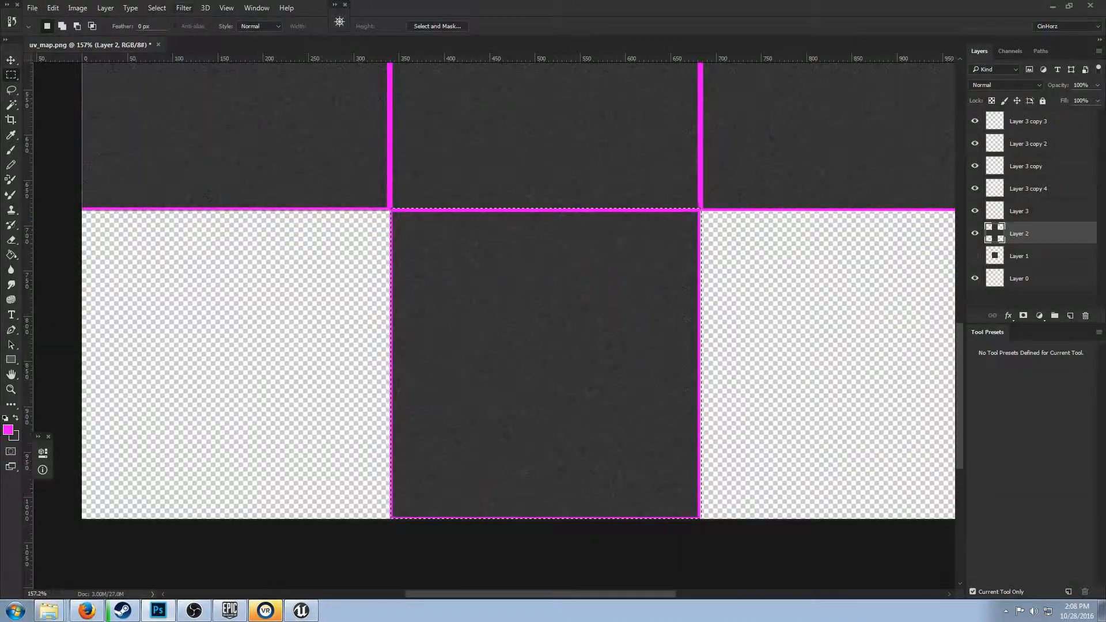
pyautogui.click(184, 8)
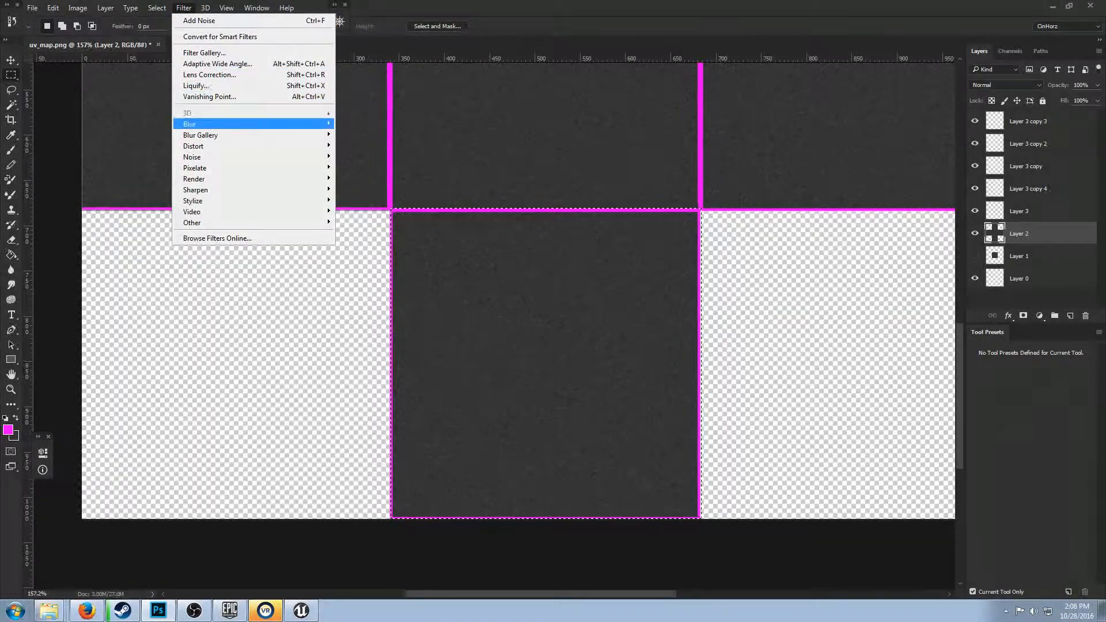
pyautogui.press('Right')
pyautogui.press('Up')
pyautogui.press('Up')
pyautogui.press('Up')
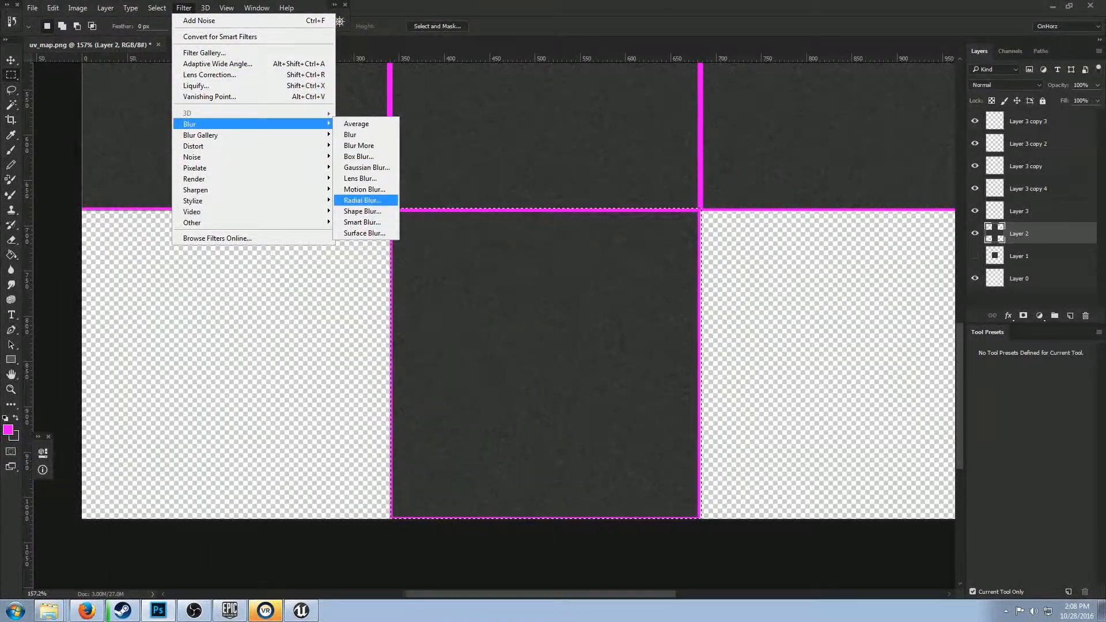
pyautogui.press('Return')
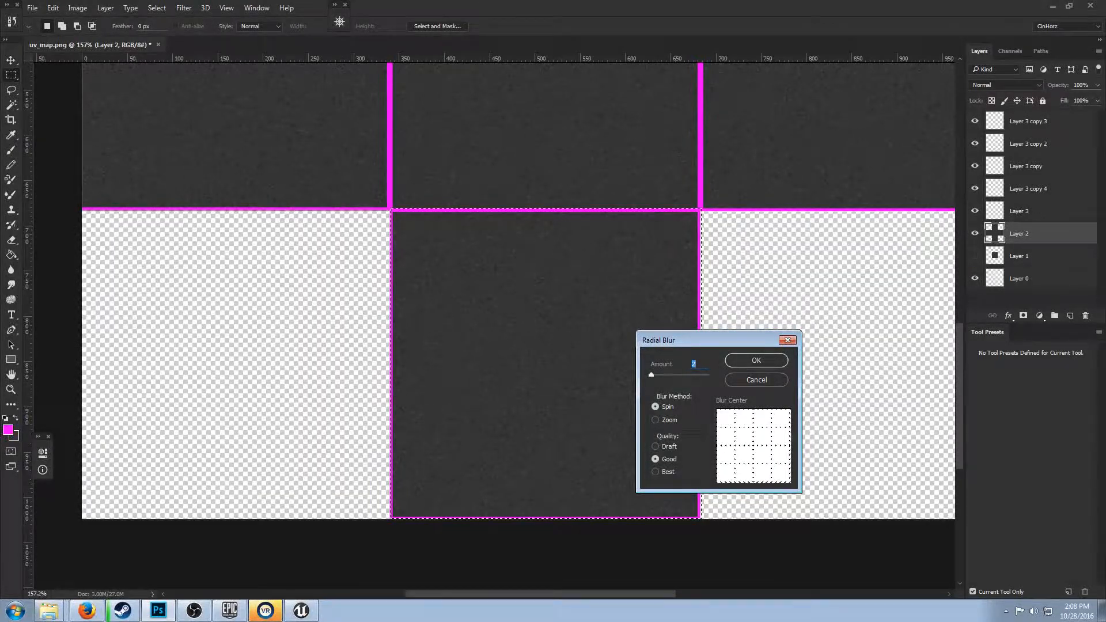
pyautogui.press('Return')
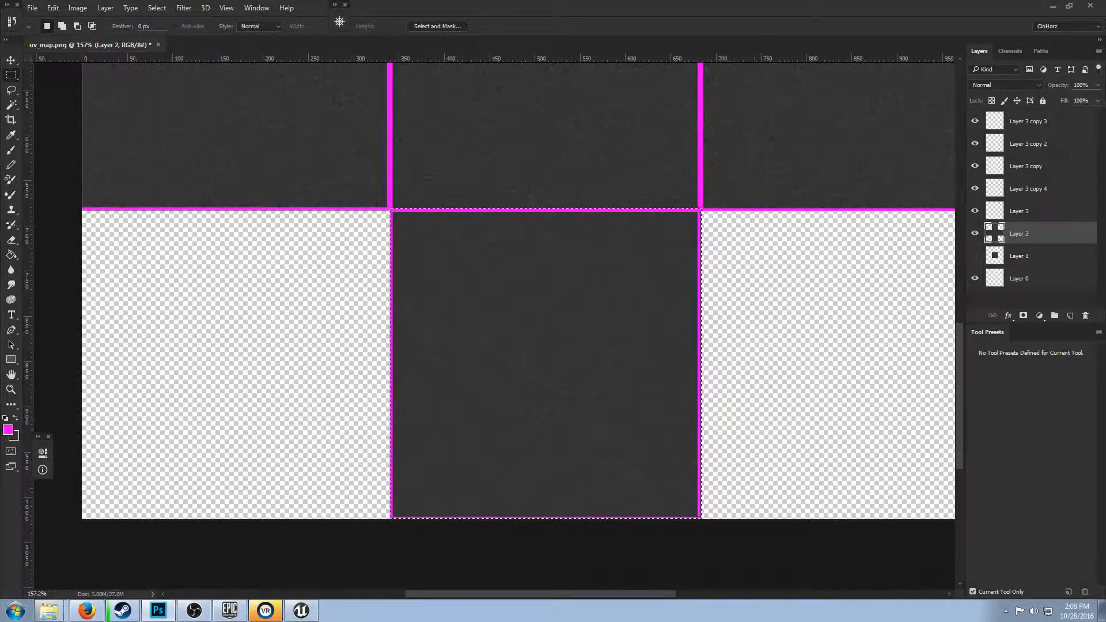
# - Move the selection outline up onto the center square and apply the same amount 2 Spin Radial Blur
pyautogui.scroll(-4, 730, 339)
pyautogui.scroll(5, 730, 339)
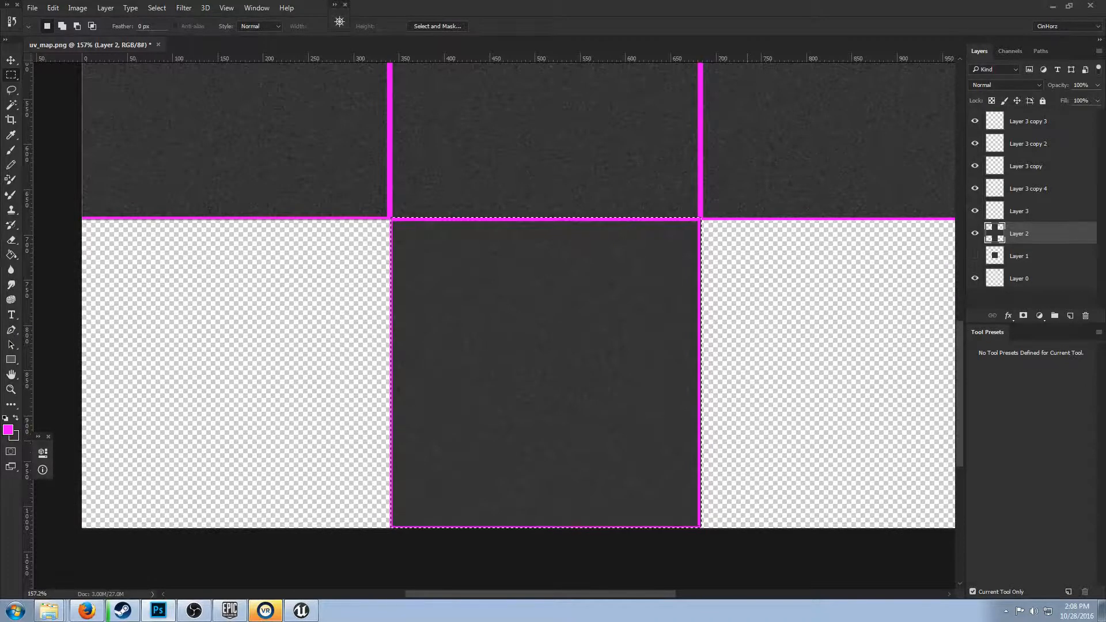
pyautogui.scroll(10, 519, 323)
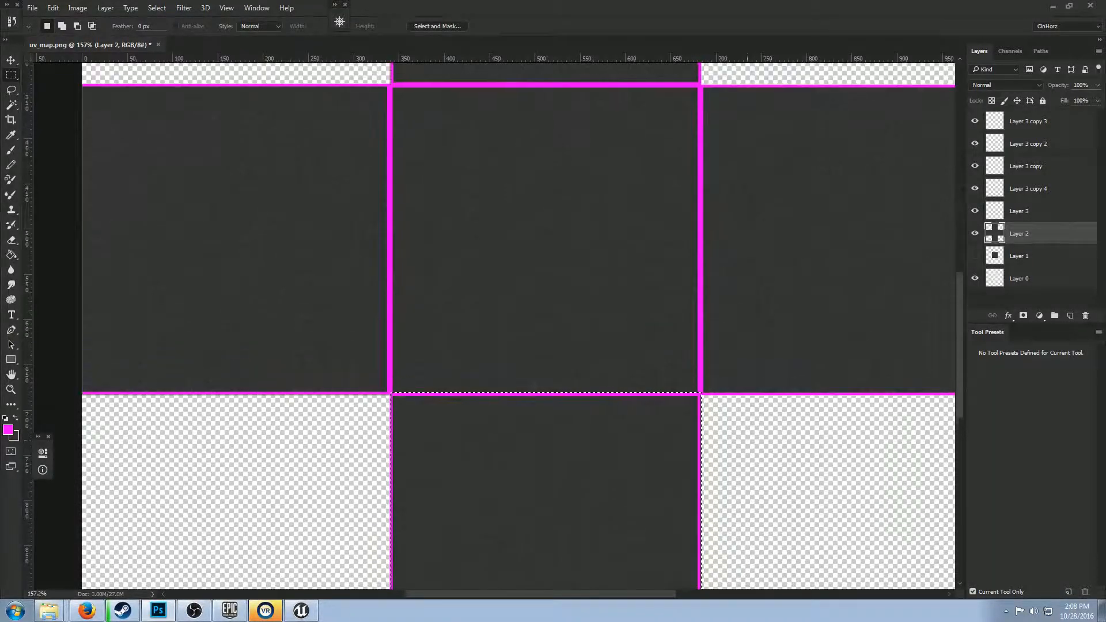
pyautogui.scroll(3, 518, 323)
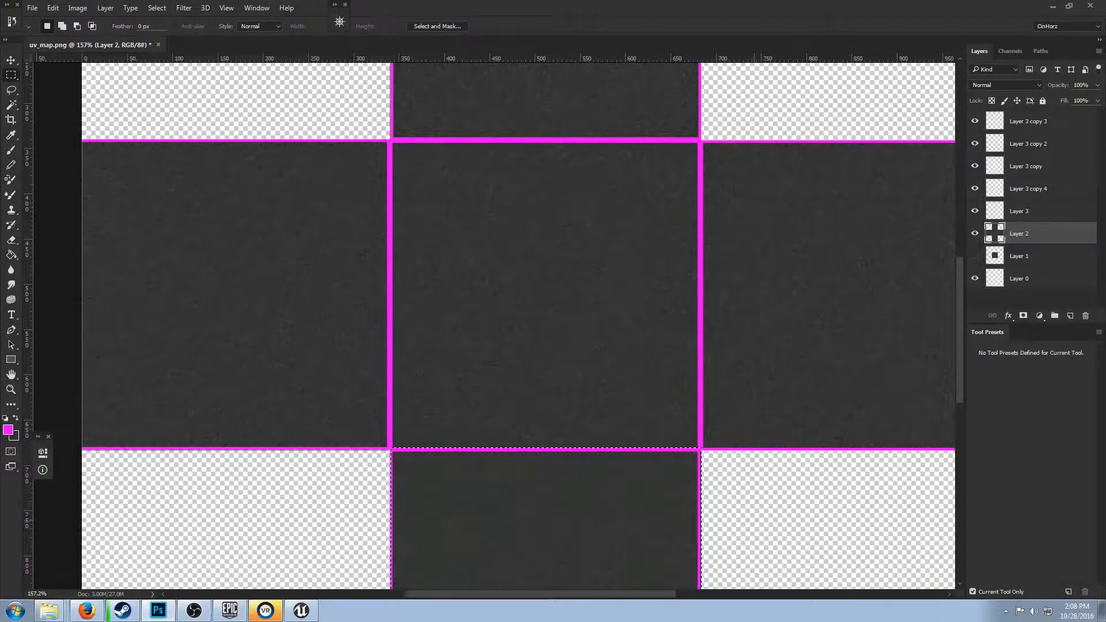
pyautogui.moveTo(663, 371); pyautogui.dragTo(646, 153)
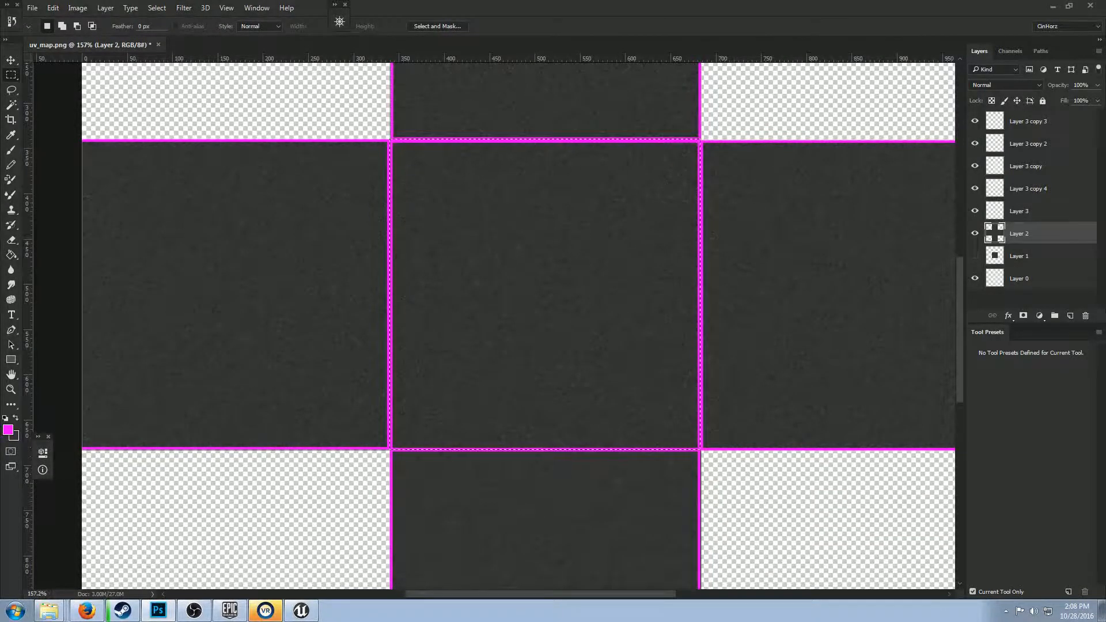
pyautogui.click(184, 7)
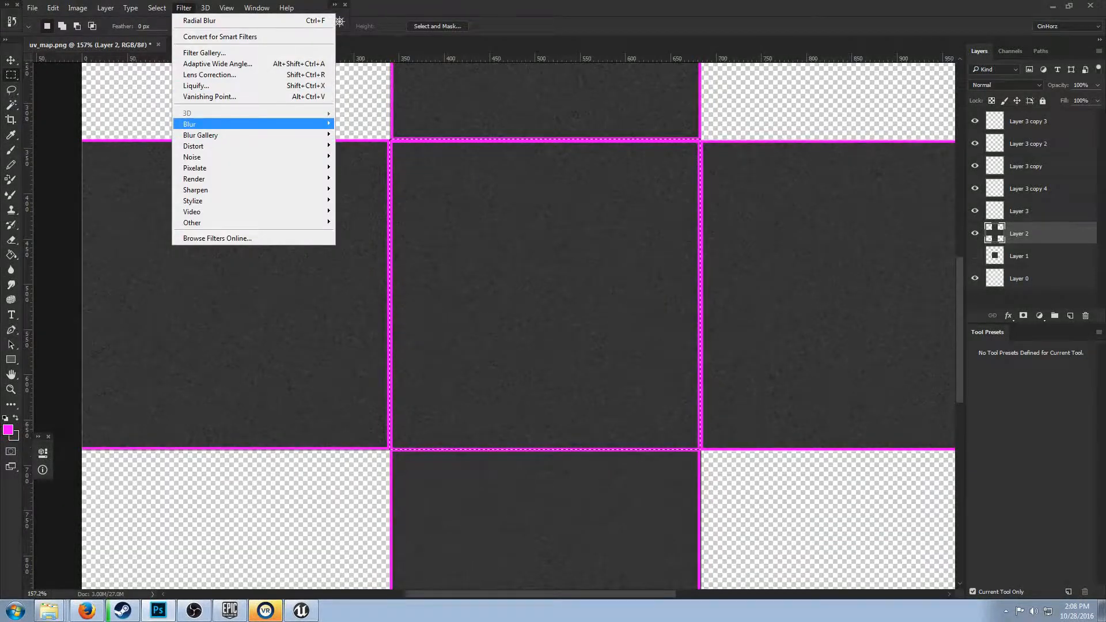
pyautogui.moveTo(230, 124)
pyautogui.click(362, 200)
pyautogui.click(755, 361)
# - Move the selection outline onto the right face and apply the Radial Blur with amount 2, Spin and Good quality
pyautogui.moveTo(611, 323); pyautogui.dragTo(920, 323)
pyautogui.hscroll(5, 920, 323)
pyautogui.click(184, 7)
pyautogui.moveTo(231, 118)
pyautogui.click(363, 201)
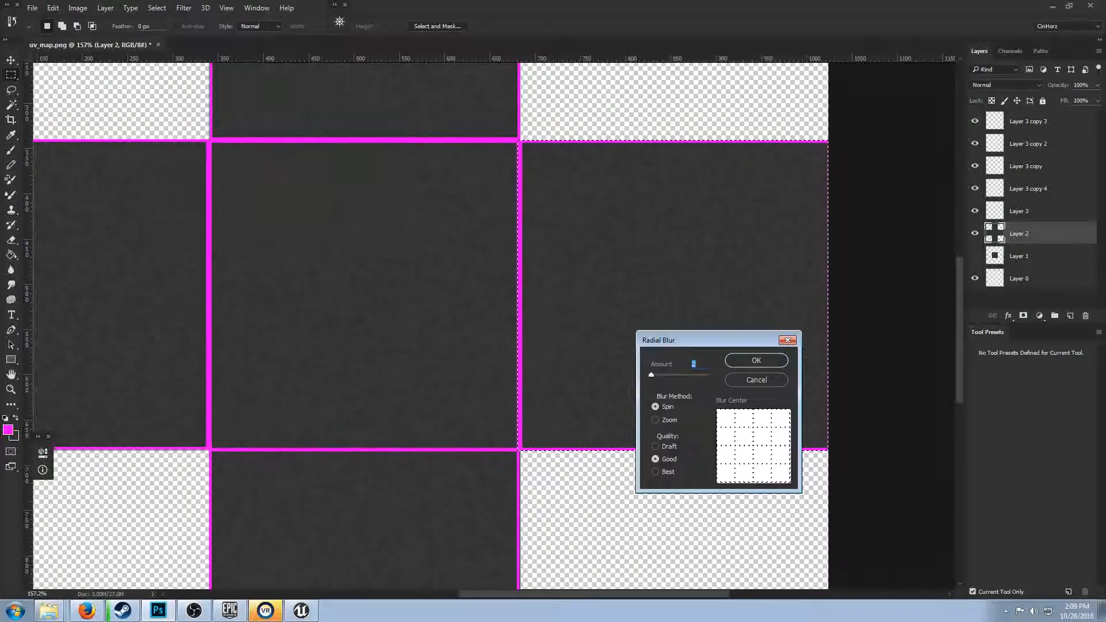
pyautogui.click(766, 360)
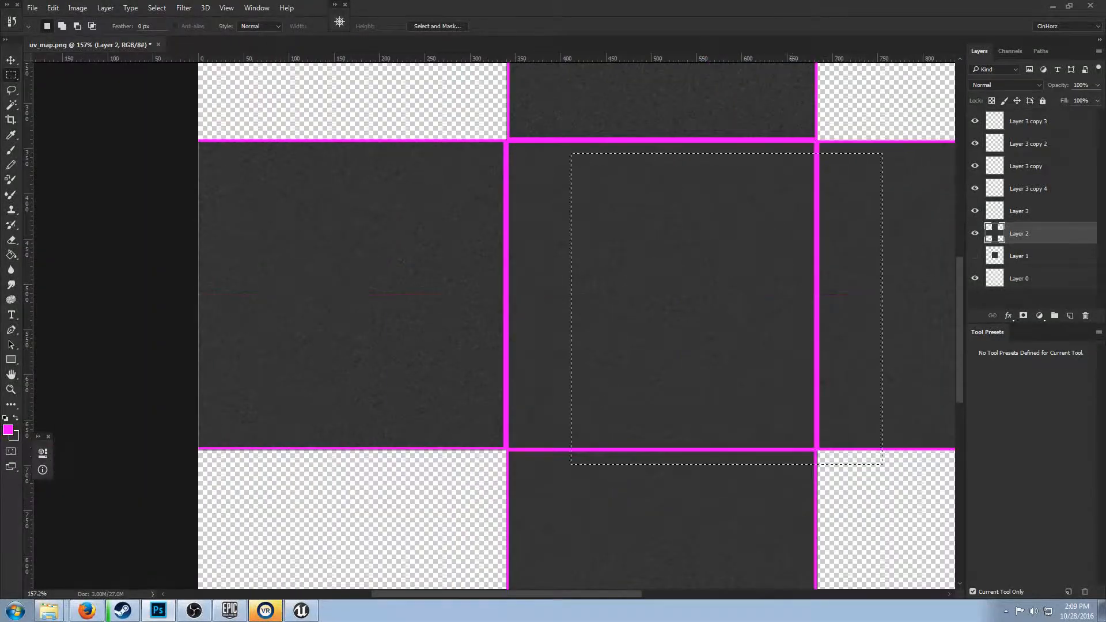
# - Move the selection outline onto the left face and blur its noise with the same Radial Blur settings
pyautogui.moveTo(792, 284); pyautogui.dragTo(419, 269)
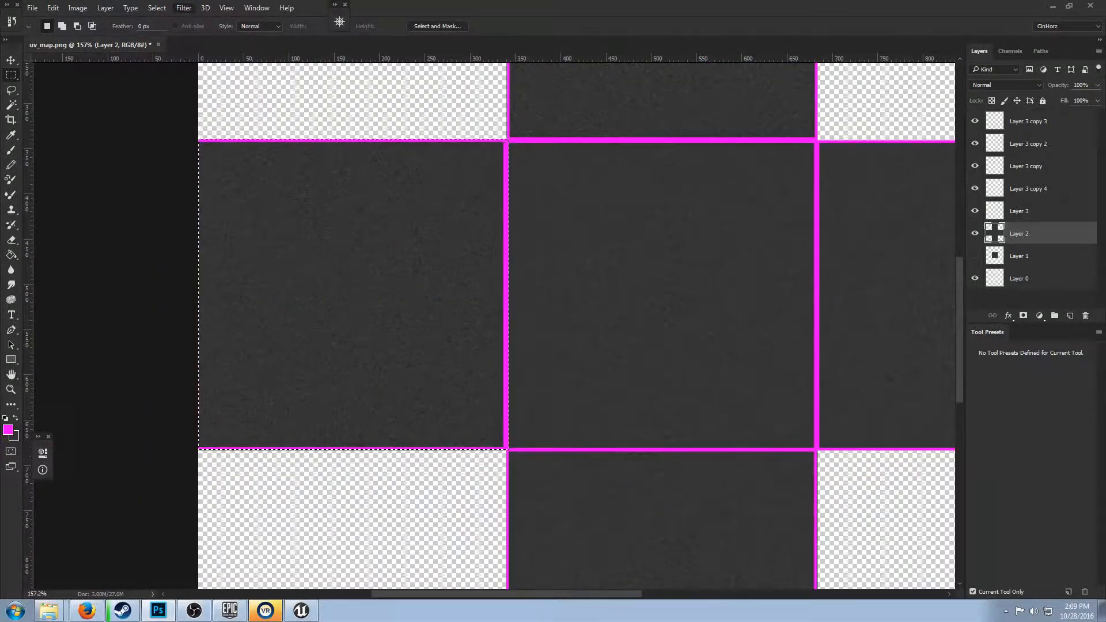
pyautogui.click(183, 8)
pyautogui.click(363, 201)
pyautogui.click(771, 361)
# - Fit the selection outline to the top face and apply the Radial Blur with amount 2, Spin and Good quality
pyautogui.scroll(4, 403, 346)
pyautogui.moveTo(404, 403); pyautogui.dragTo(712, 195)
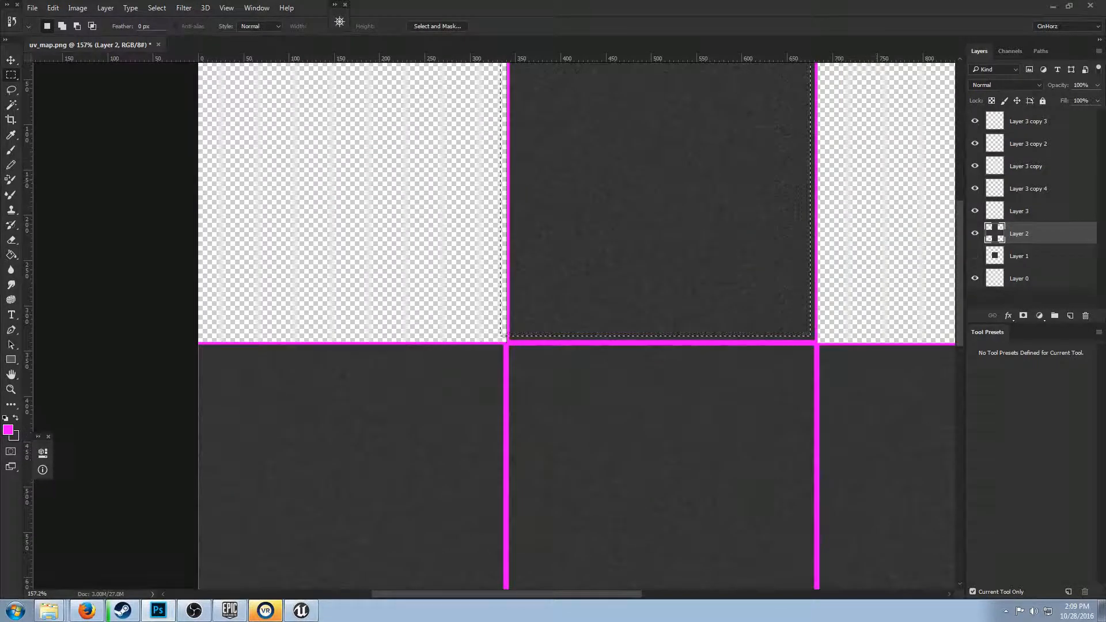
pyautogui.scroll(1, 713, 194)
pyautogui.click(184, 7)
pyautogui.moveTo(230, 124)
pyautogui.click(362, 201)
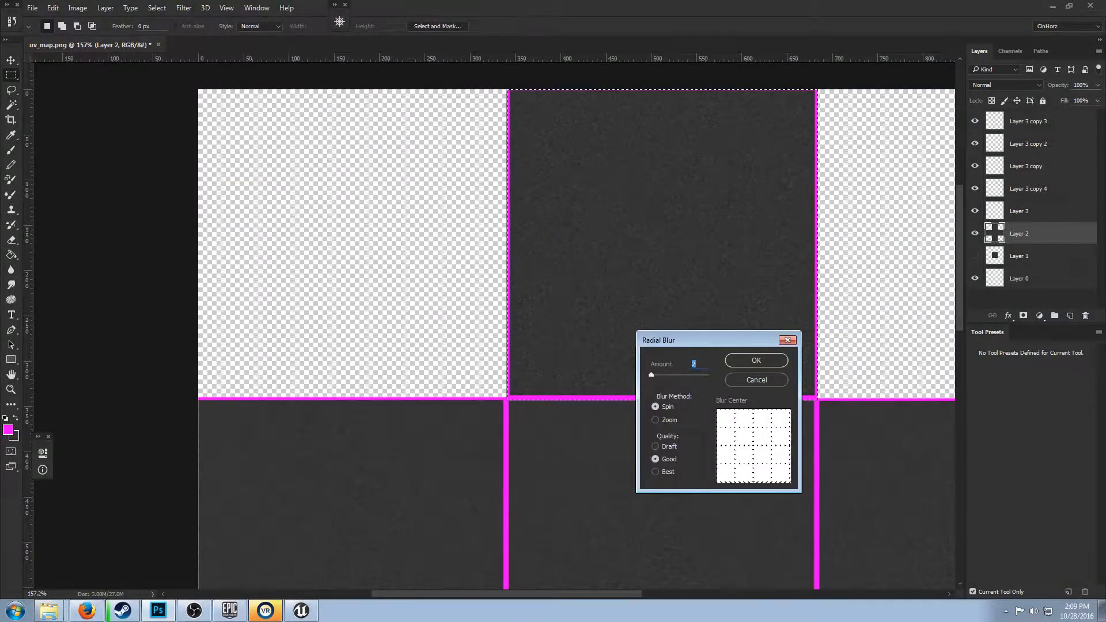
pyautogui.press('Return')
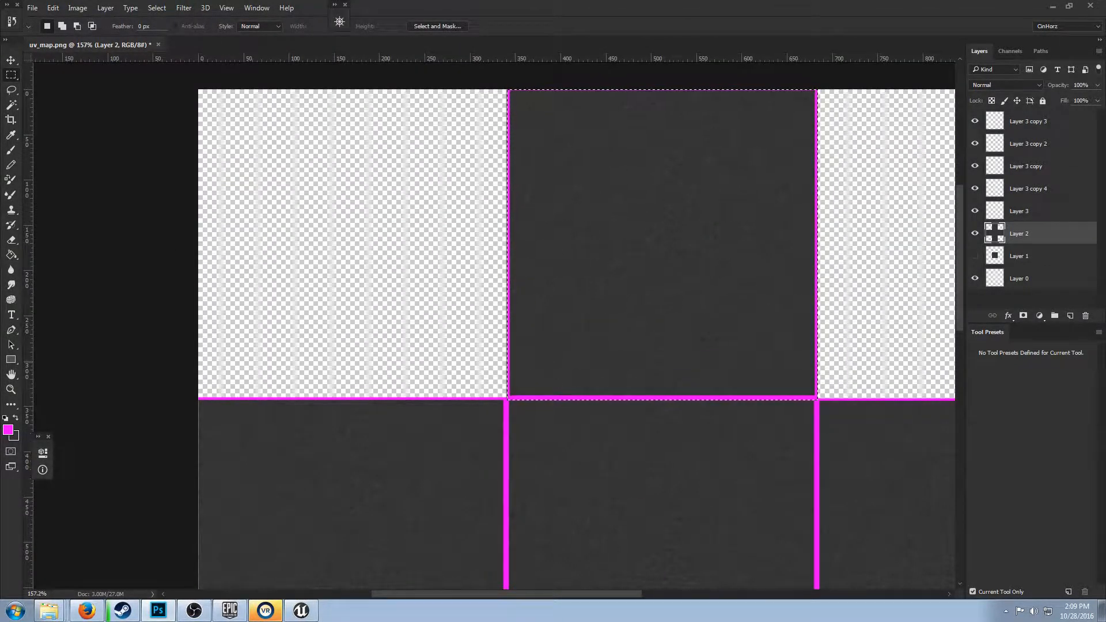
pyautogui.scroll(-4, 576, 323)
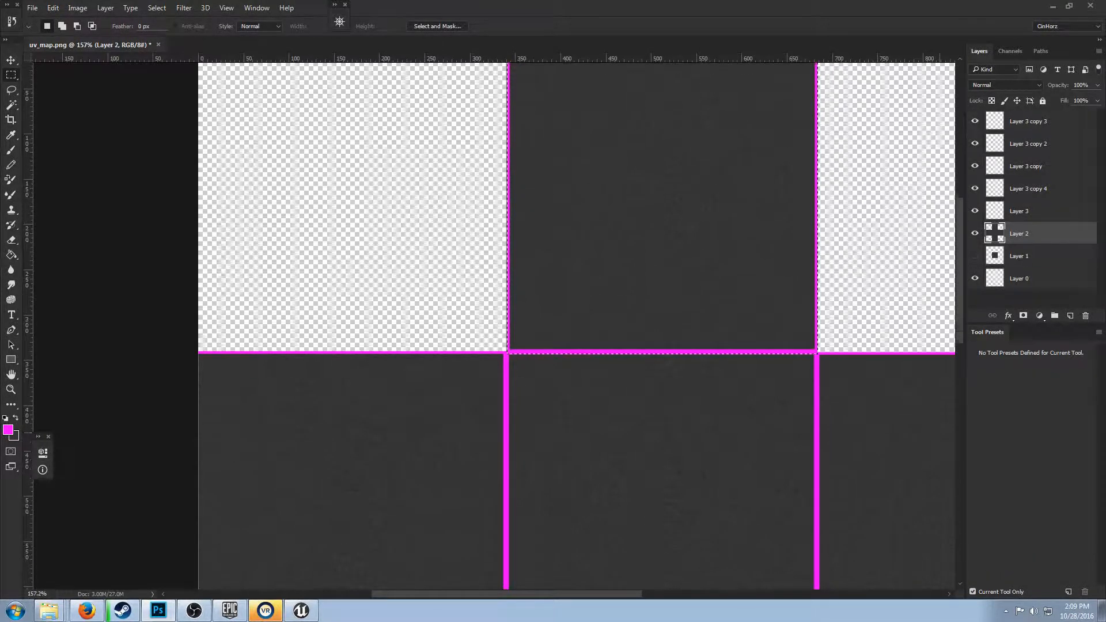
pyautogui.scroll(-2, 576, 323)
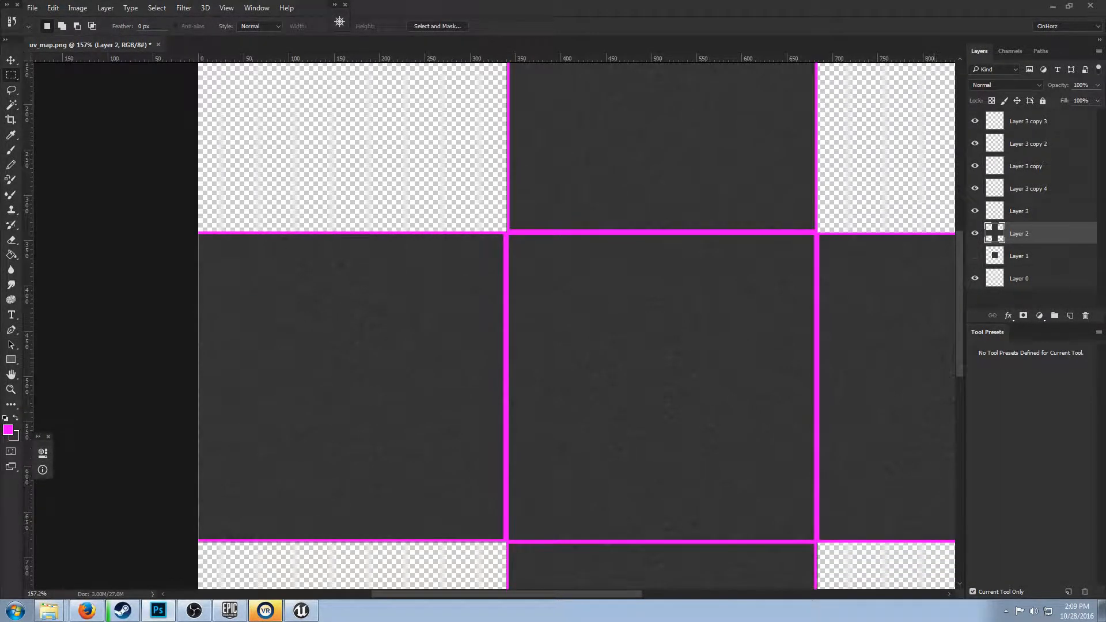
pyautogui.scroll(4, 576, 323)
pyautogui.scroll(-5, 576, 323)
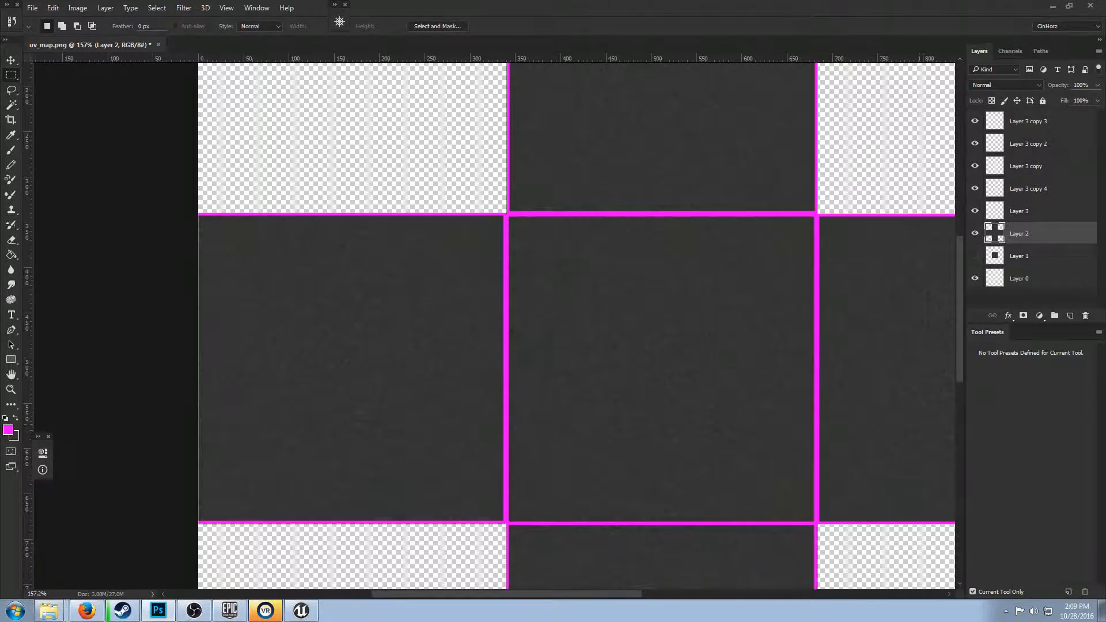
# - Save the finished texture as a PNG in the tutorials - Copy folder, replacing the existing uv_map.png
pyautogui.scroll(-2, 576, 323)
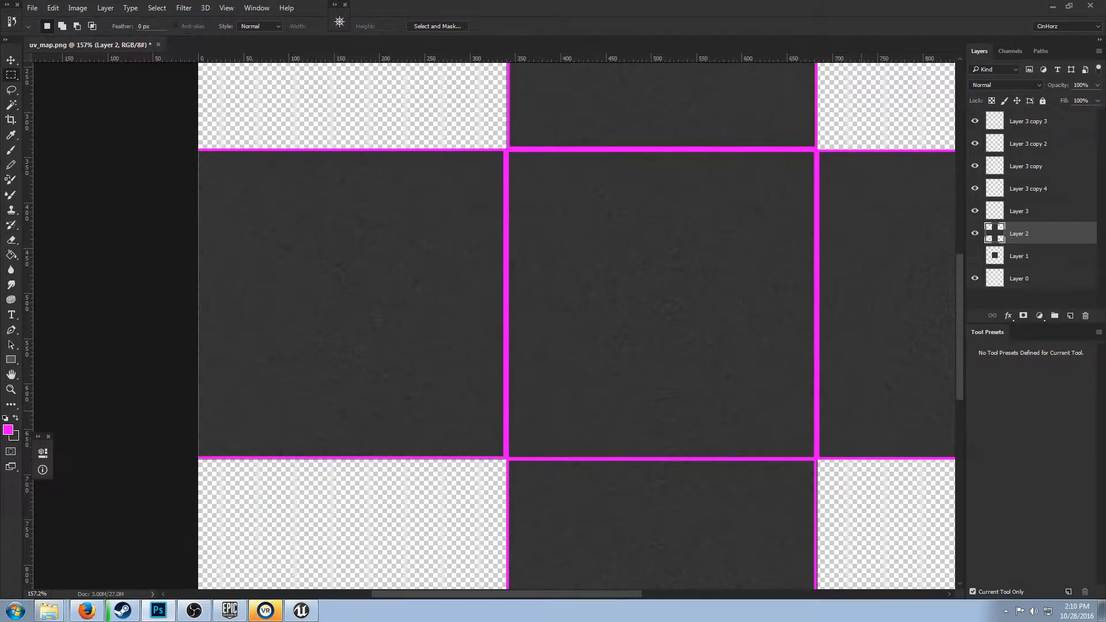
pyautogui.click(32, 8)
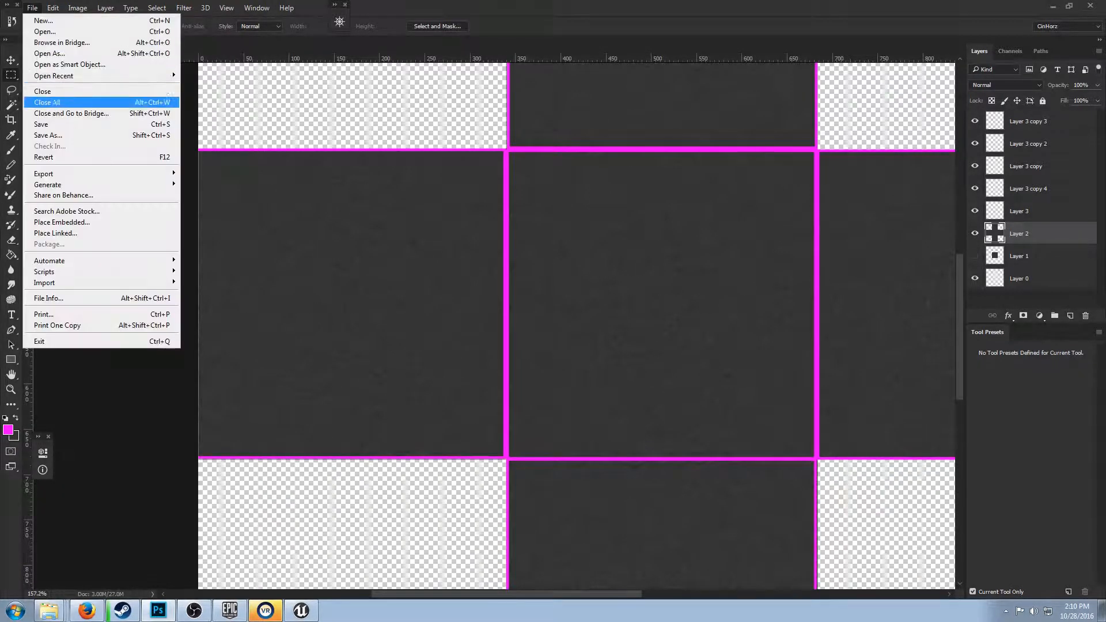
pyautogui.press('Down')
pyautogui.press('Return')
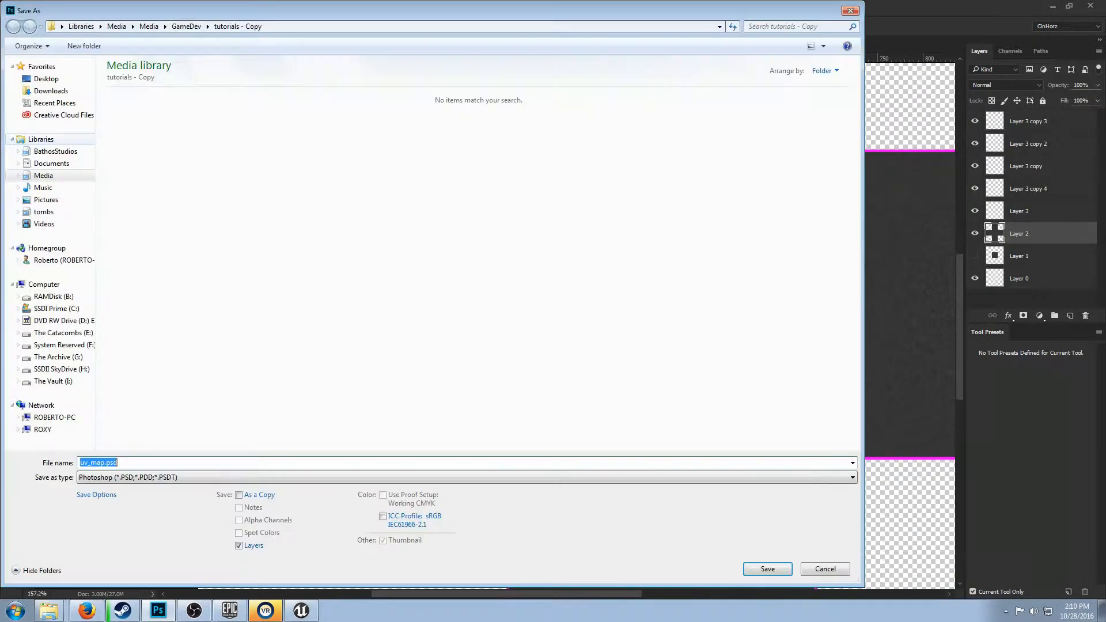
pyautogui.click(466, 477)
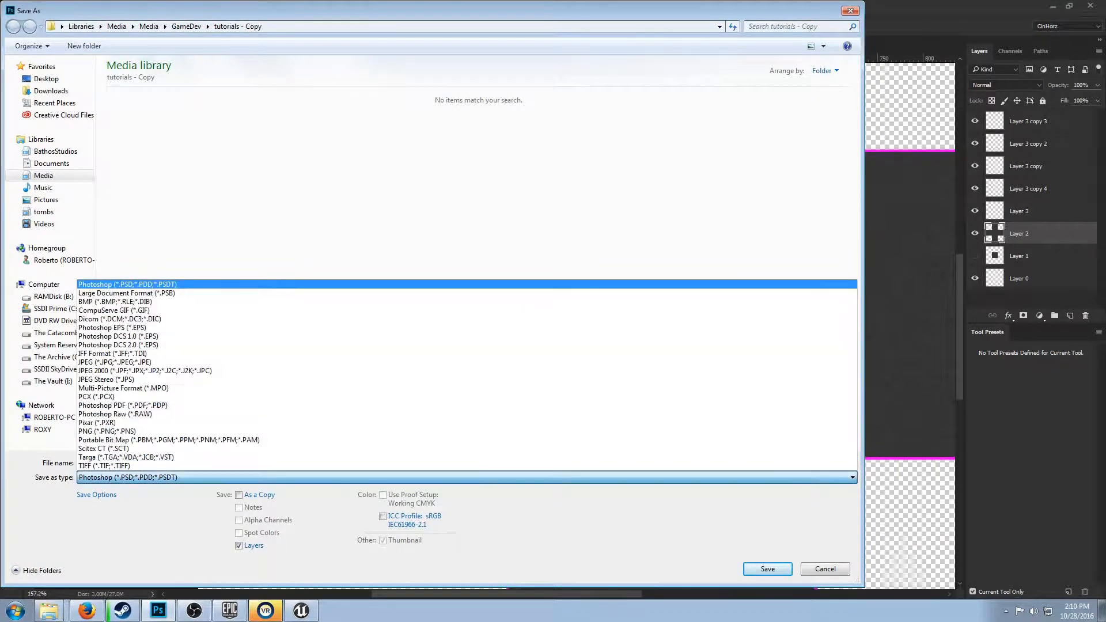
pyautogui.press('Up')
pyautogui.press('Up')
pyautogui.press('Return')
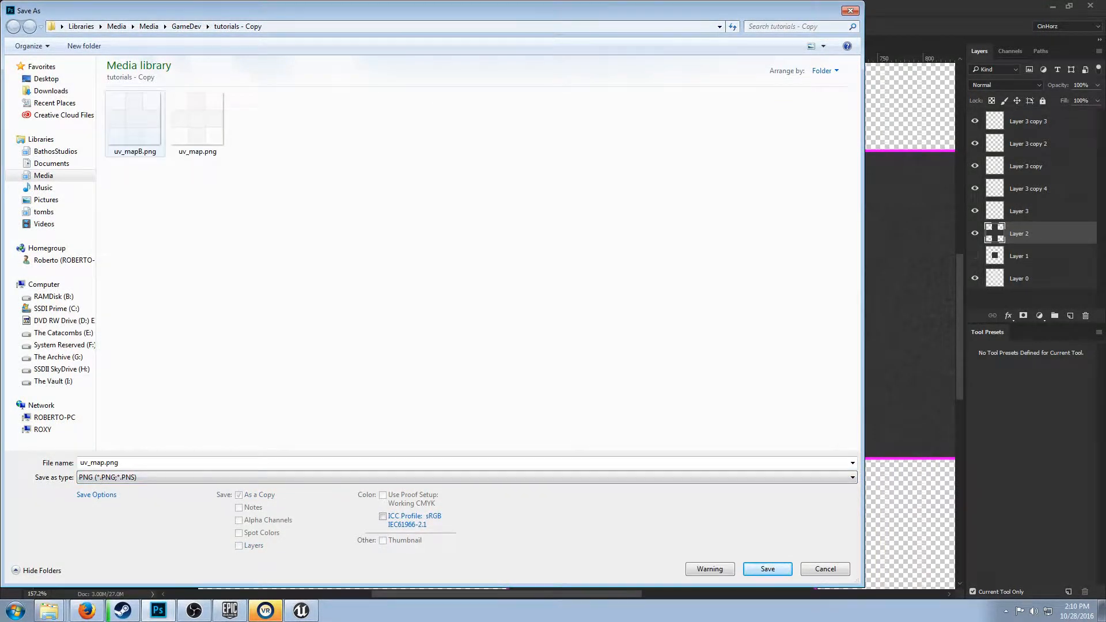
pyautogui.press('Return')
pyautogui.press('Left')
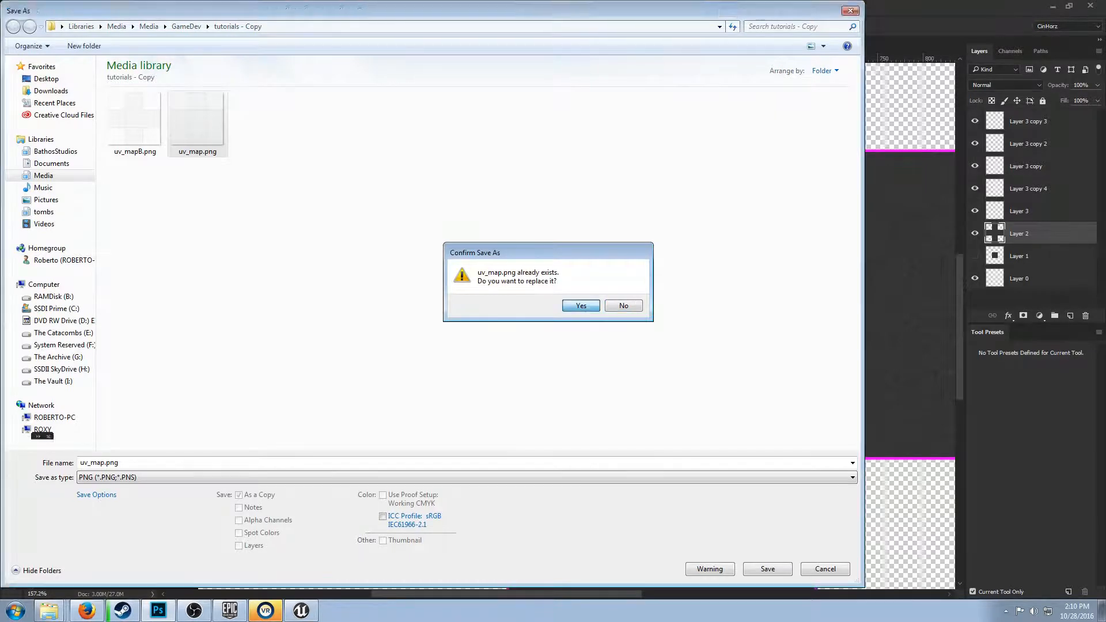
pyautogui.press('Return')
pyautogui.press('Return')
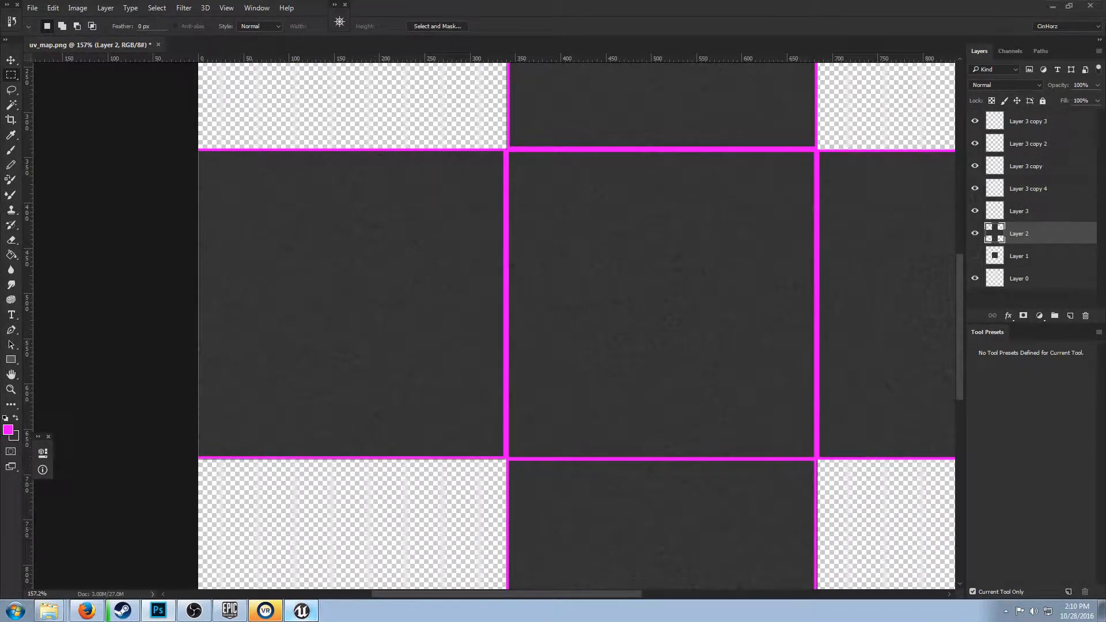
# - Switch to Unreal Editor, import uv_map.png into the outrun content folder and save
pyautogui.click(301, 610)
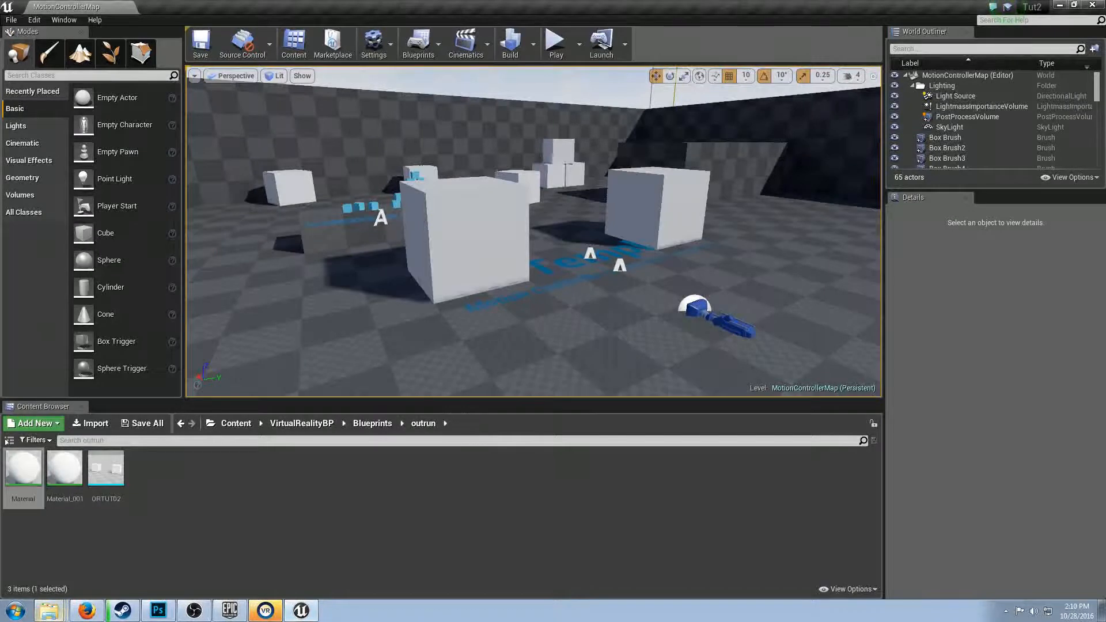
pyautogui.click(173, 507)
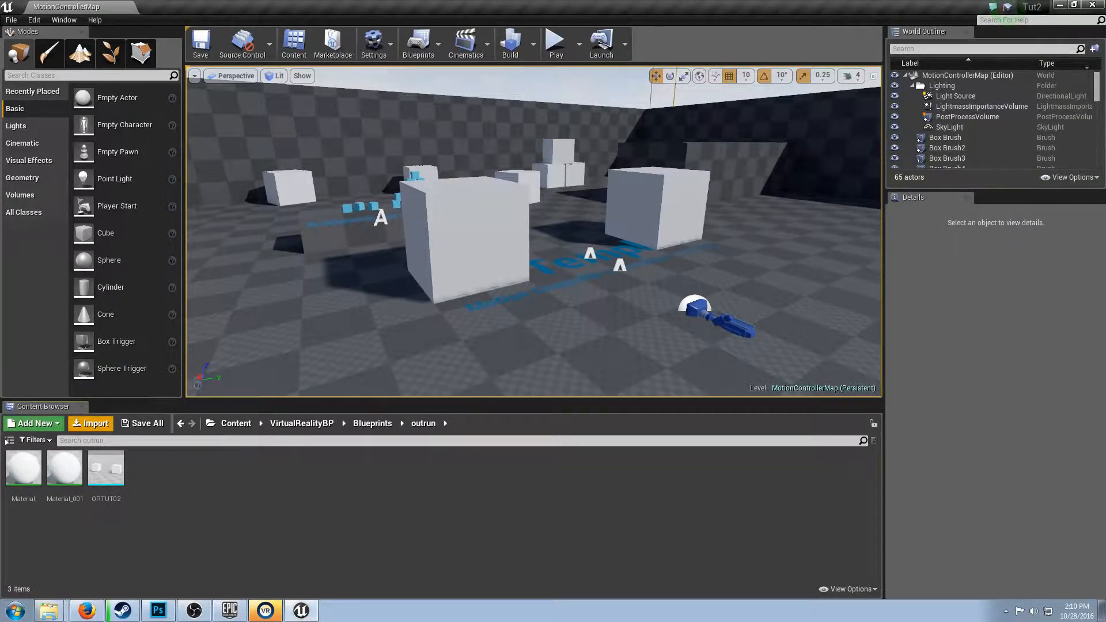
pyautogui.doubleClick(267, 92)
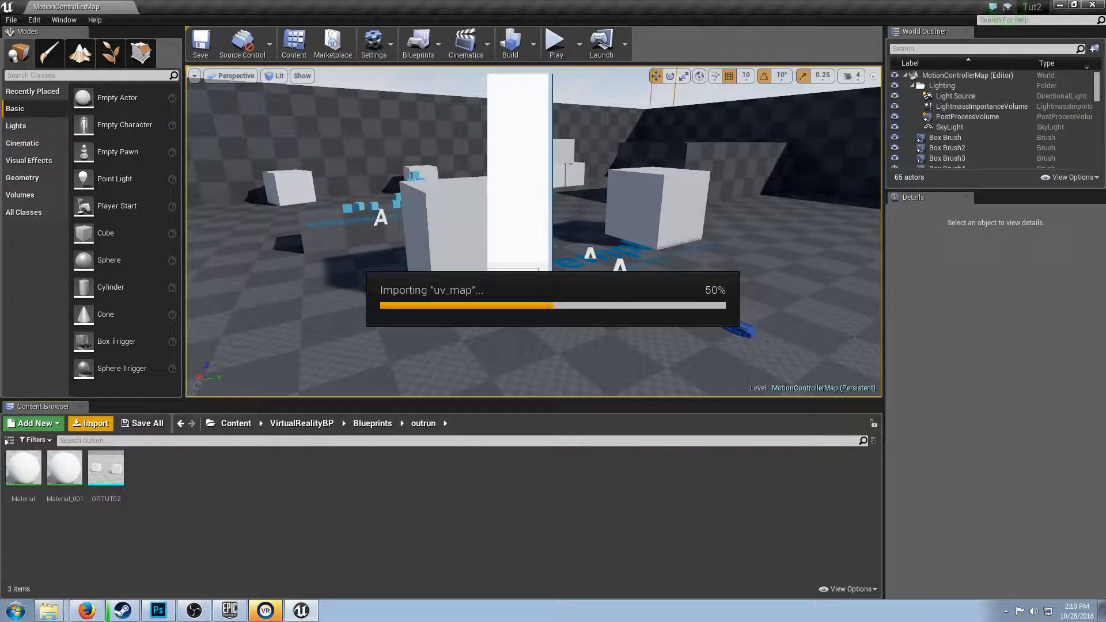
pyautogui.hotkey('ctrl', 's')
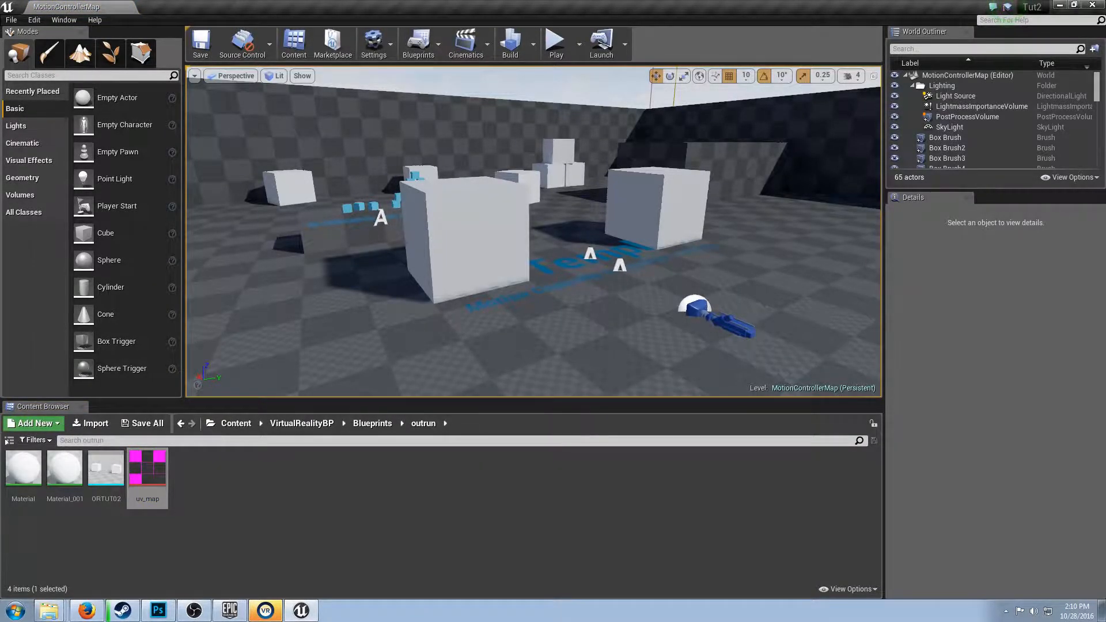
# - Add the uv_map texture to the Element 1 material of the ORTUT02 actor, connect it to Base Color, and save and close the material
pyautogui.click(465, 236)
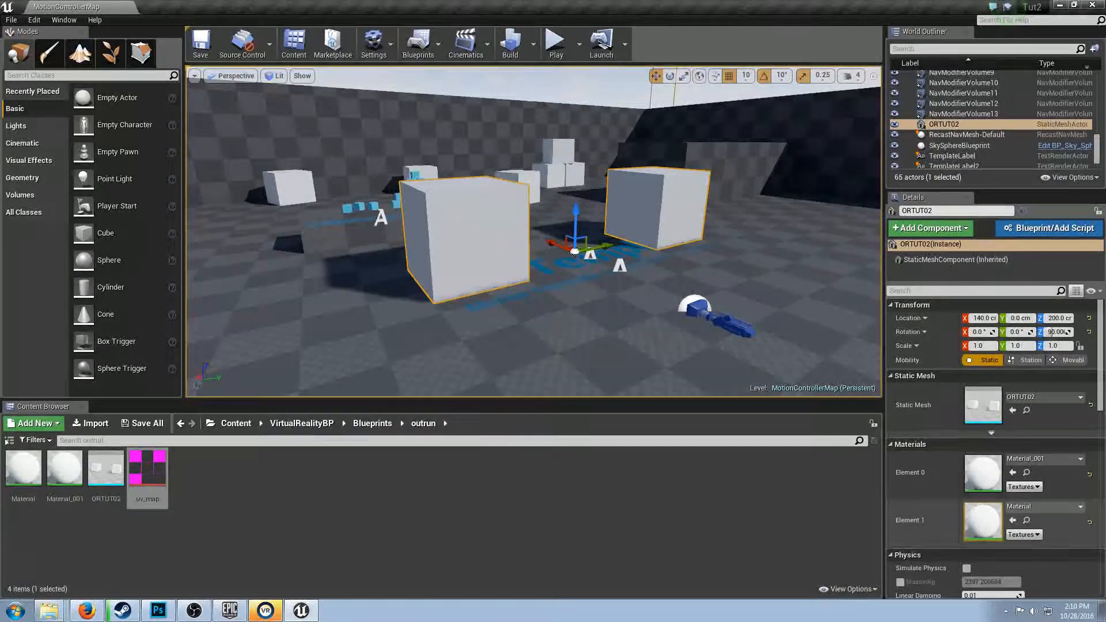
pyautogui.doubleClick(982, 521)
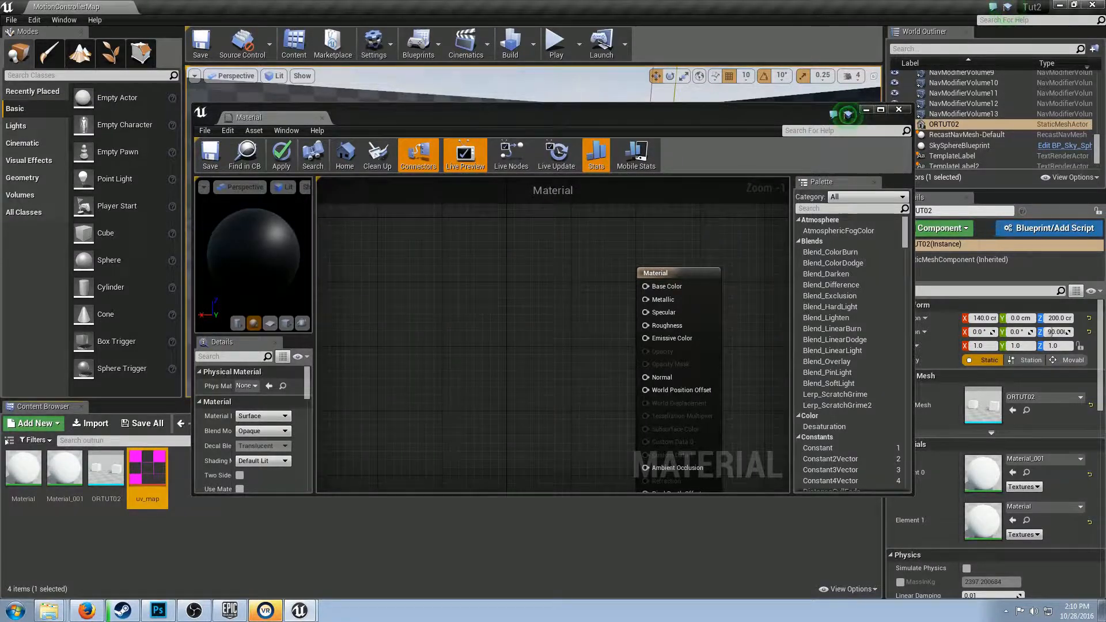
pyautogui.moveTo(147, 472); pyautogui.dragTo(483, 415)
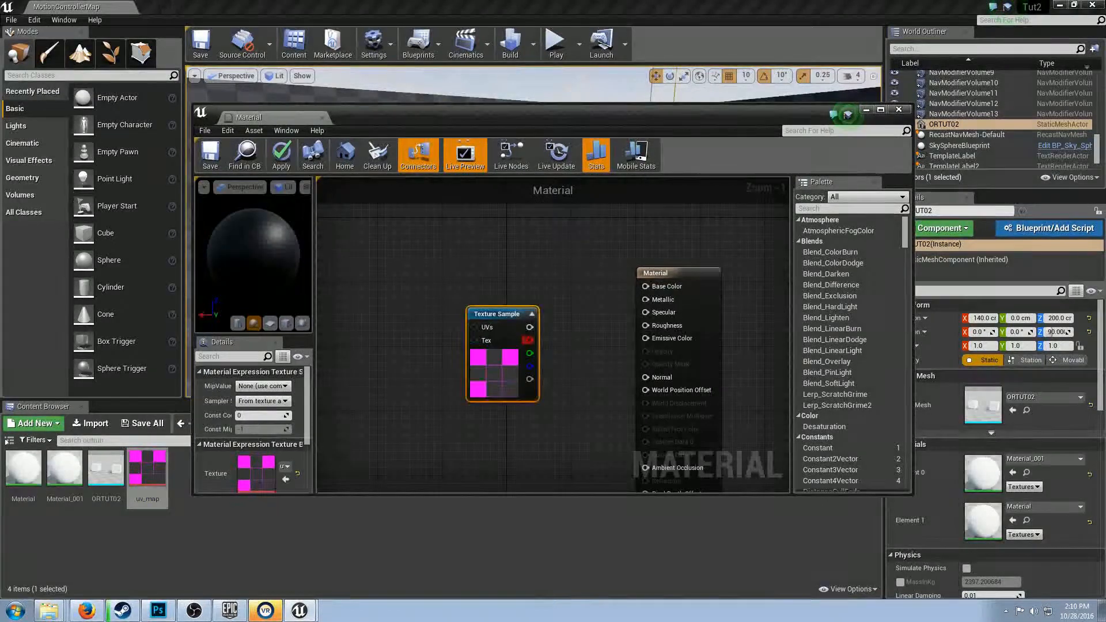
pyautogui.moveTo(622, 300); pyautogui.dragTo(645, 287)
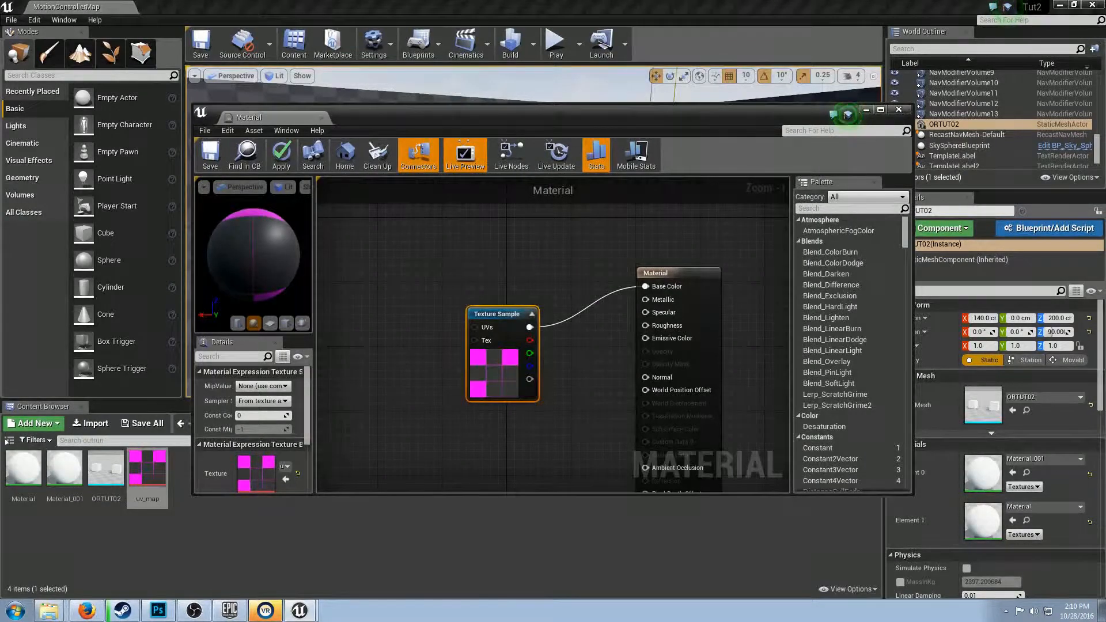
pyautogui.click(210, 154)
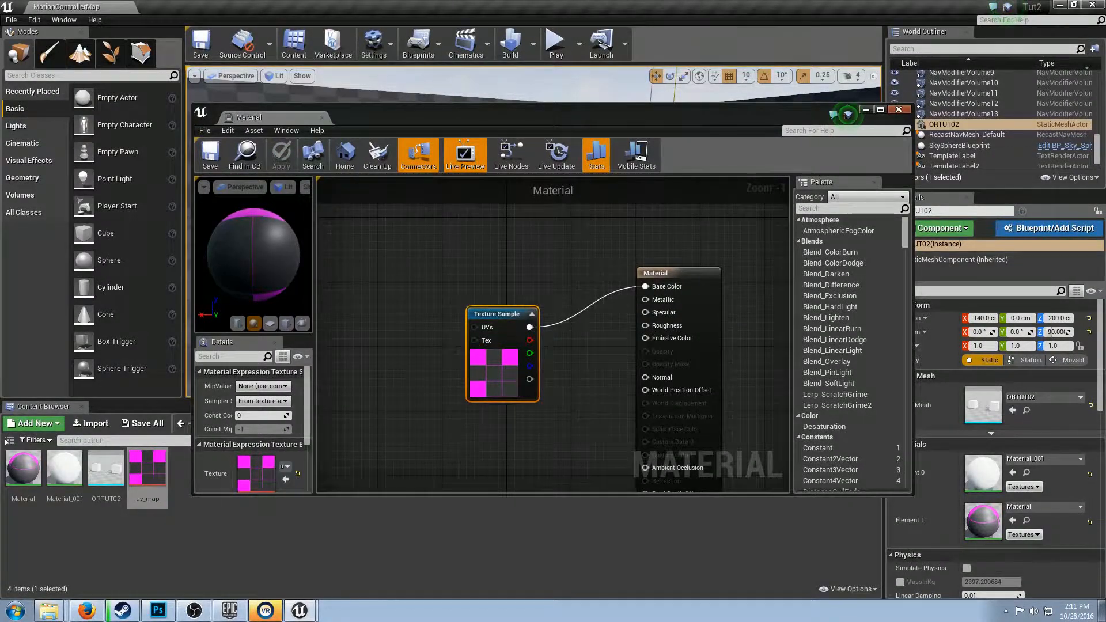
pyautogui.click(898, 109)
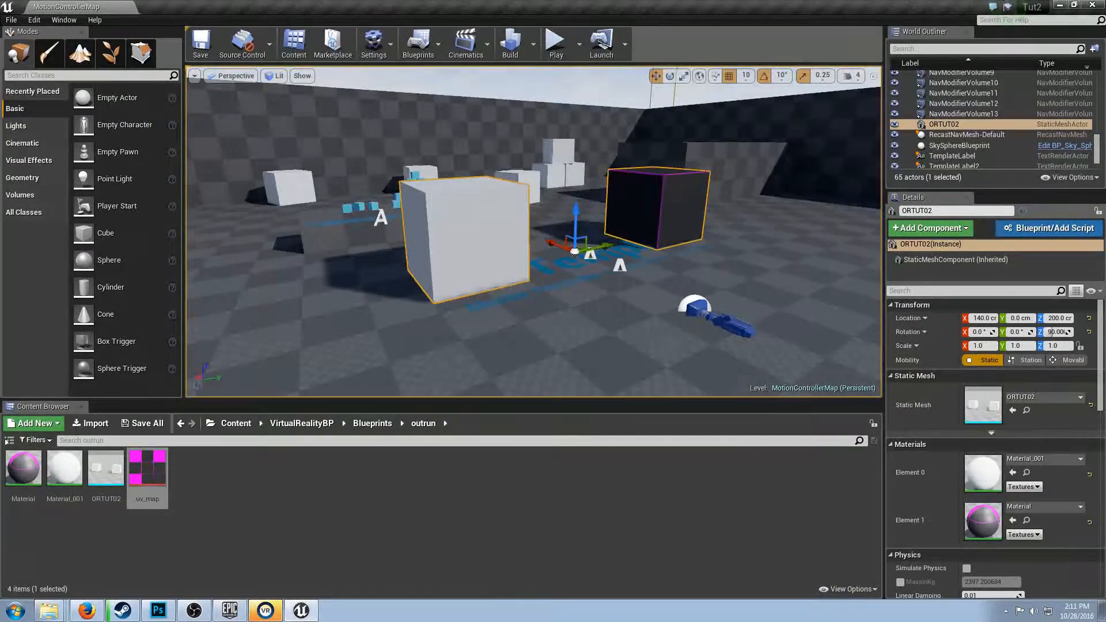
# - Examine the textured cube's faces and magenta edges from several sides, including while simulating the level
pyautogui.press('w')
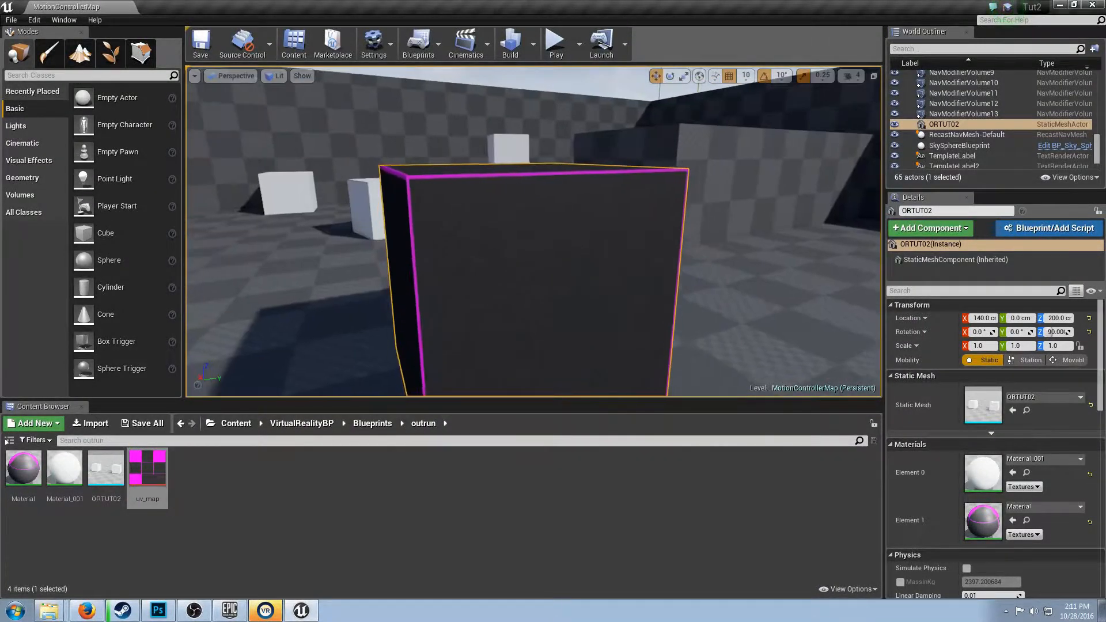
pyautogui.press('a')
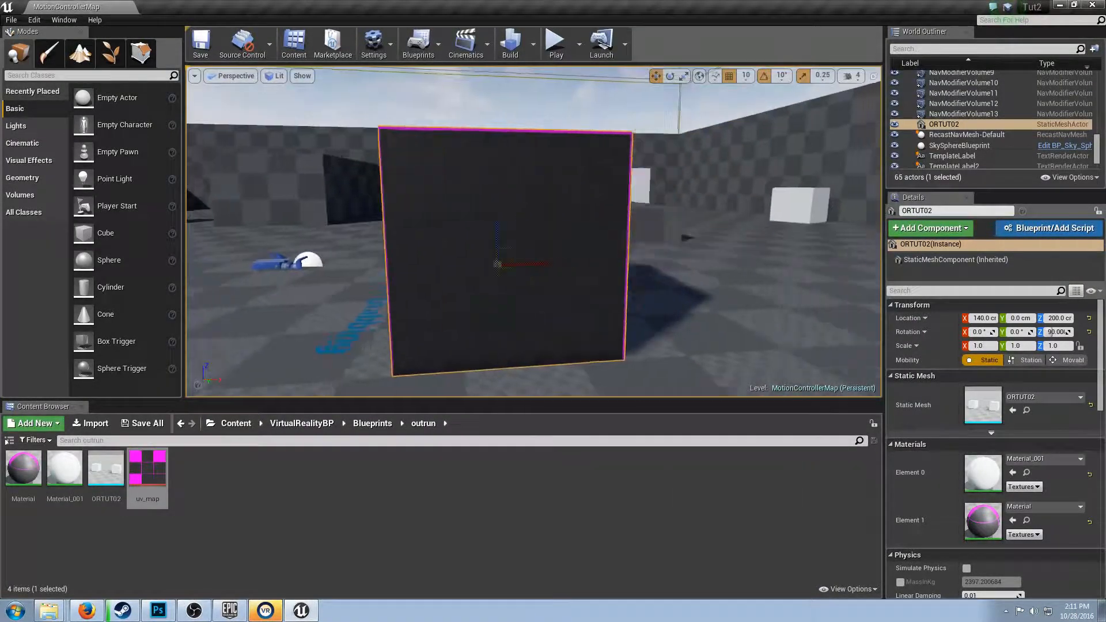
pyautogui.press('w')
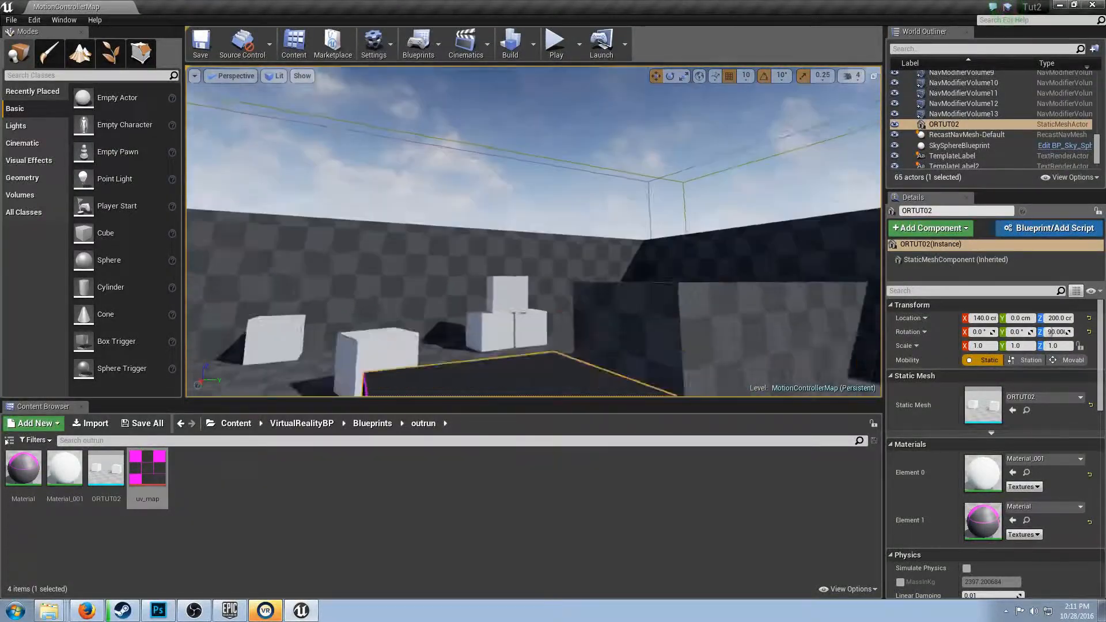
pyautogui.hotkey('alt', 'p')
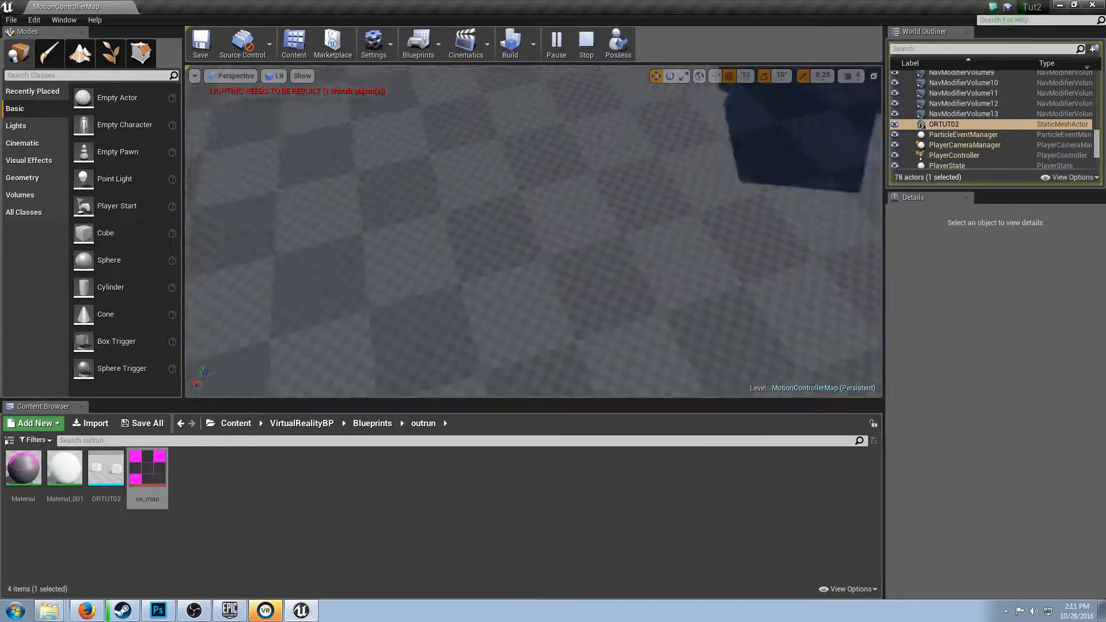
pyautogui.press('s')
pyautogui.press('w')
pyautogui.press('s')
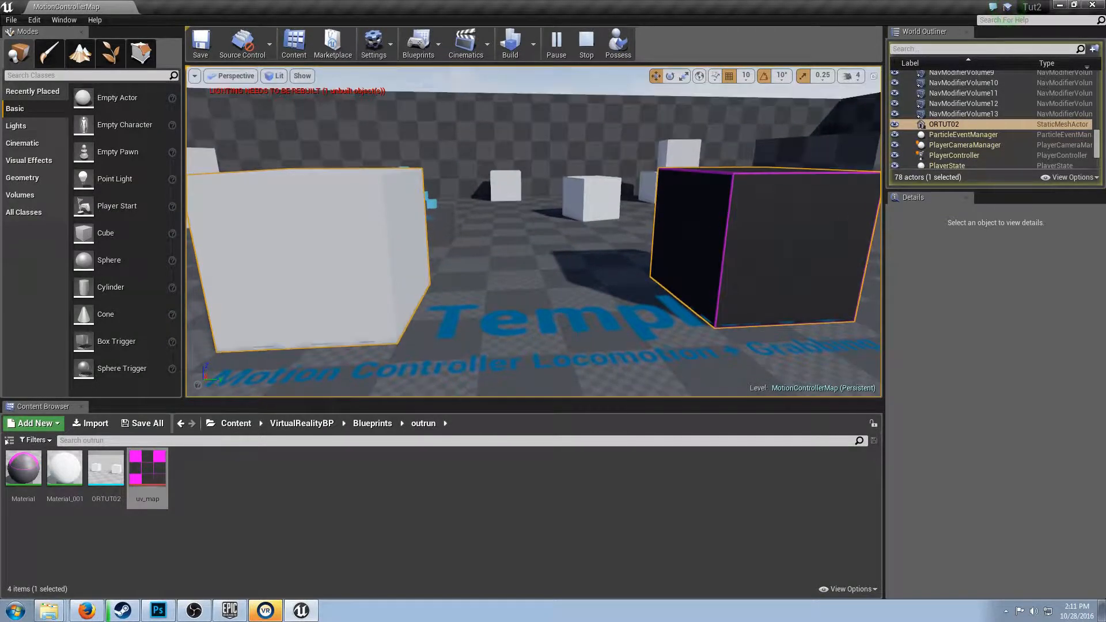
# - Switch back to Photoshop and look over the noise on the cube faces of the texture
pyautogui.click(158, 610)
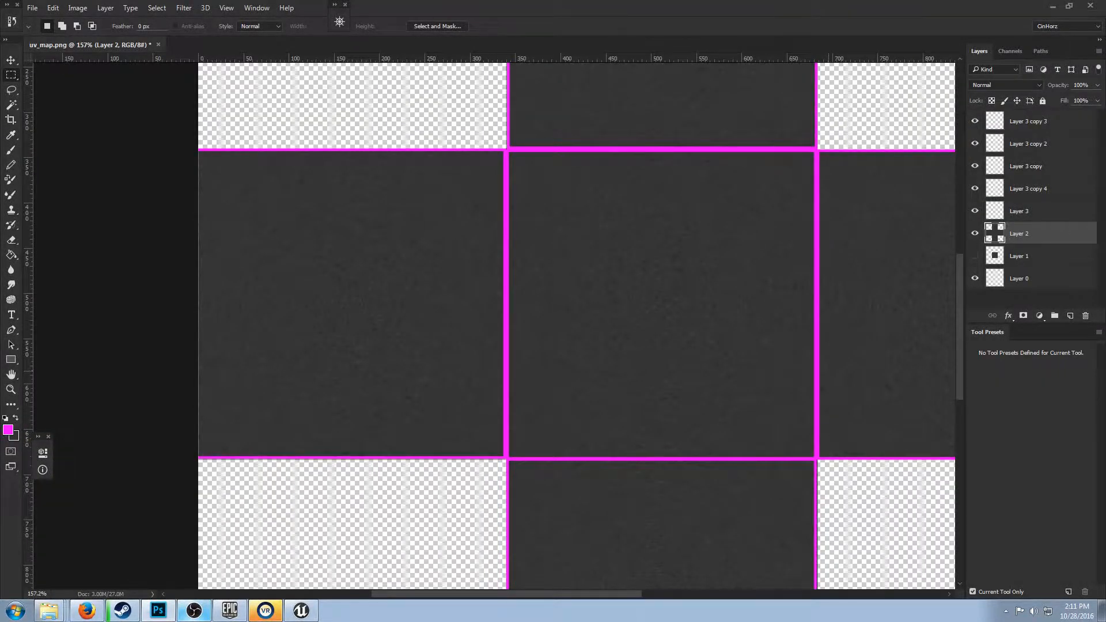
pyautogui.scroll(-2, 576, 328)
pyautogui.scroll(1, 576, 329)
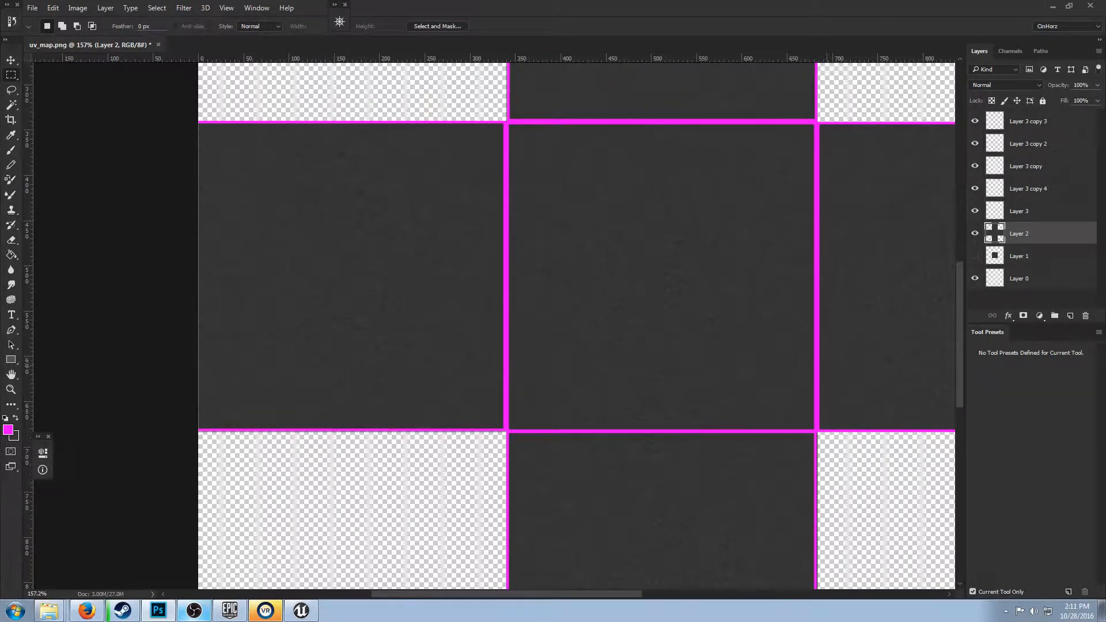
pyautogui.scroll(1, 576, 328)
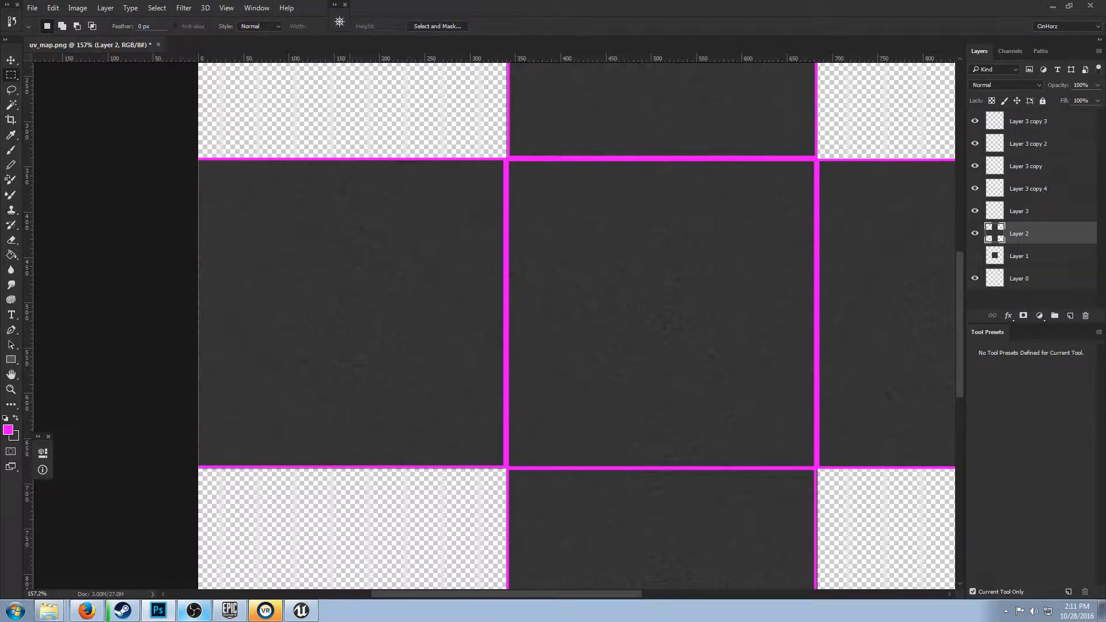
# - Switch to the NormalMap-Online page in Firefox, widen the browser window slightly and return to Photoshop
pyautogui.click(87, 610)
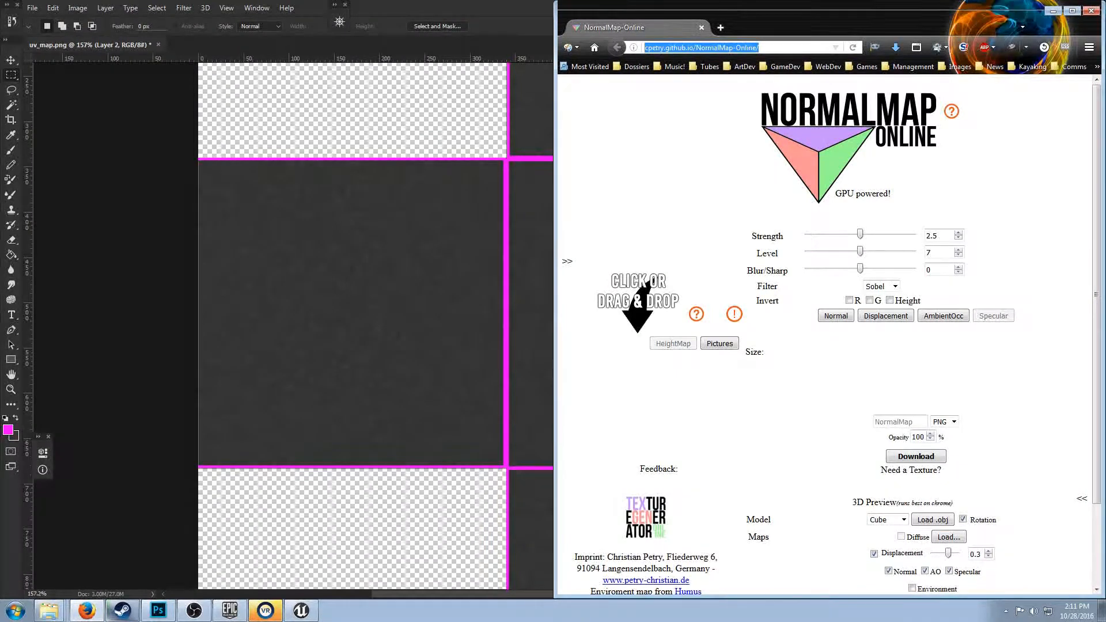
pyautogui.moveTo(555, 300); pyautogui.dragTo(532, 311)
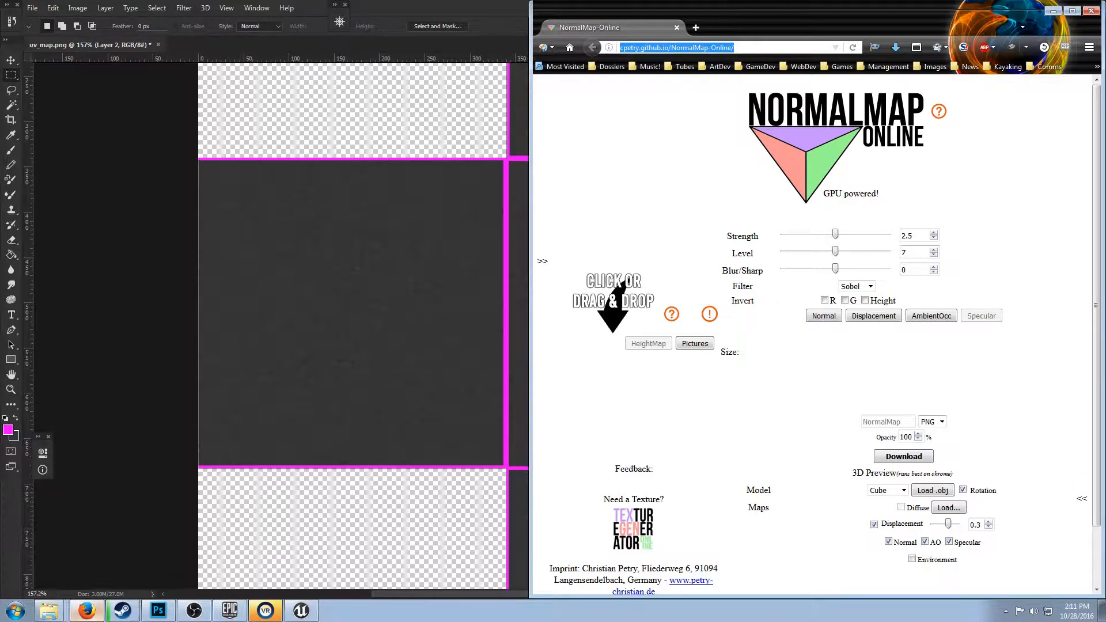
pyautogui.click(87, 611)
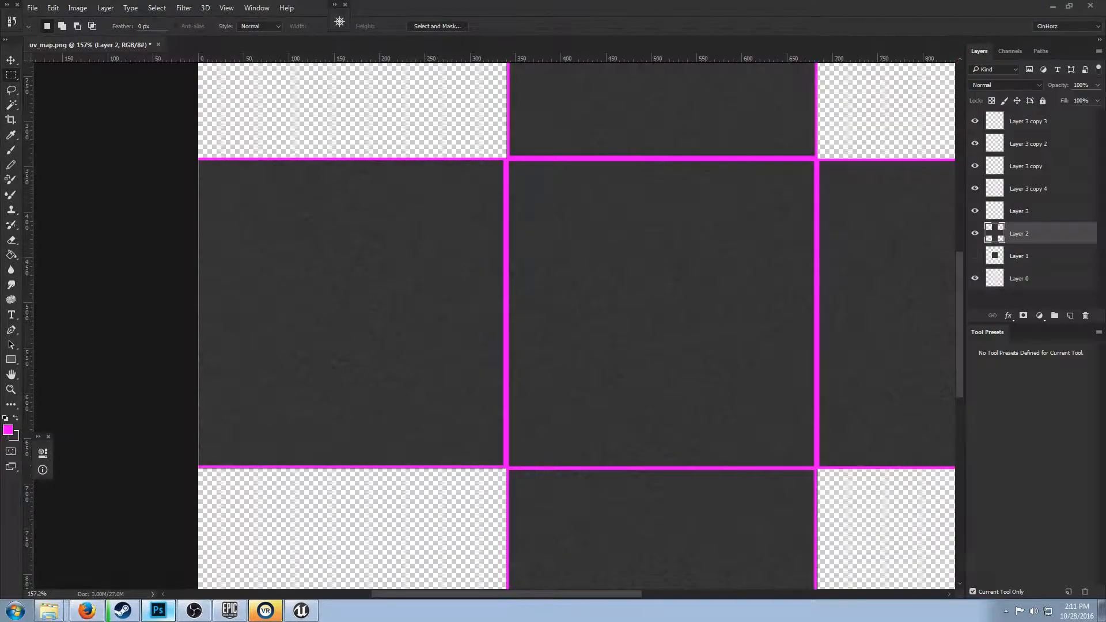
# - Save the texture as a PNG over uv_mapB.png, with Smallest / Slow compression and no interlacing
pyautogui.click(32, 8)
pyautogui.click(101, 135)
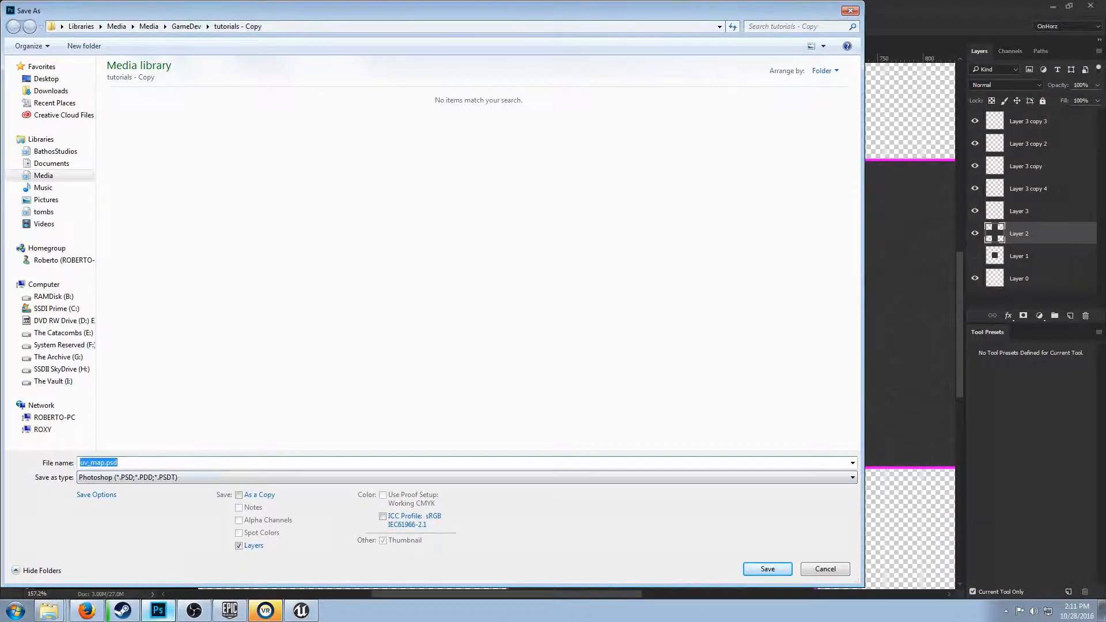
pyautogui.click(173, 478)
pyautogui.click(162, 430)
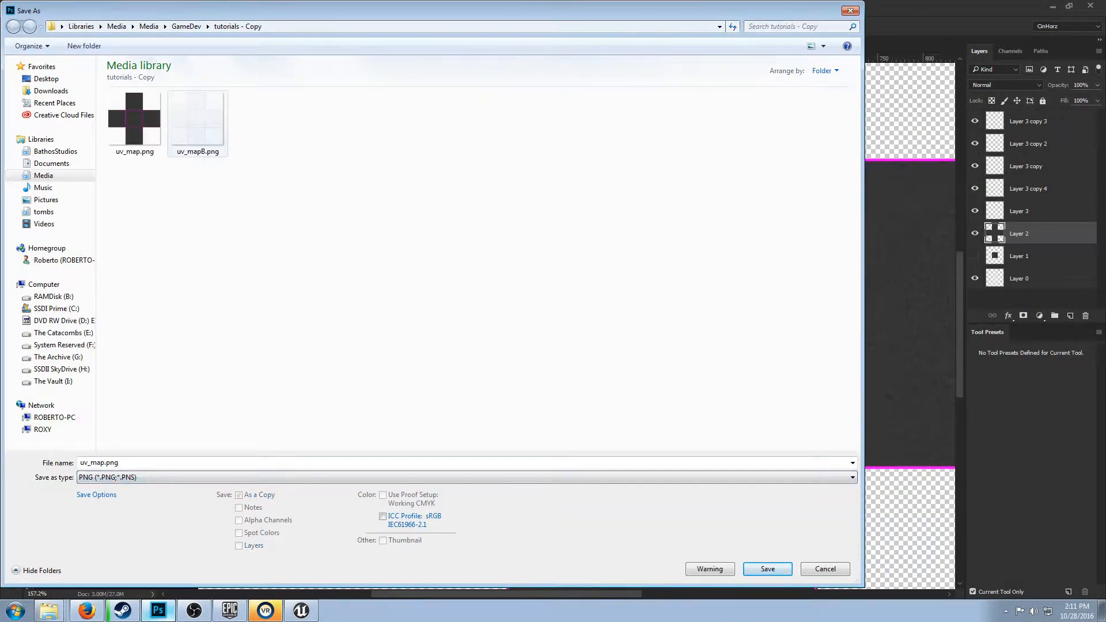
pyautogui.click(197, 123)
pyautogui.press('Return')
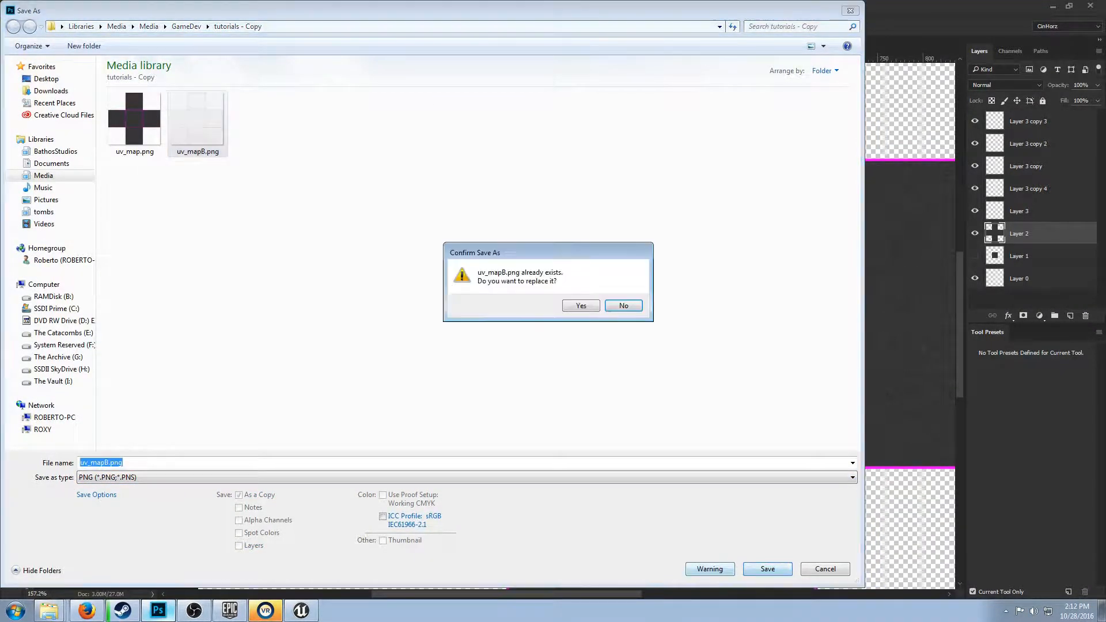
pyautogui.press('Return')
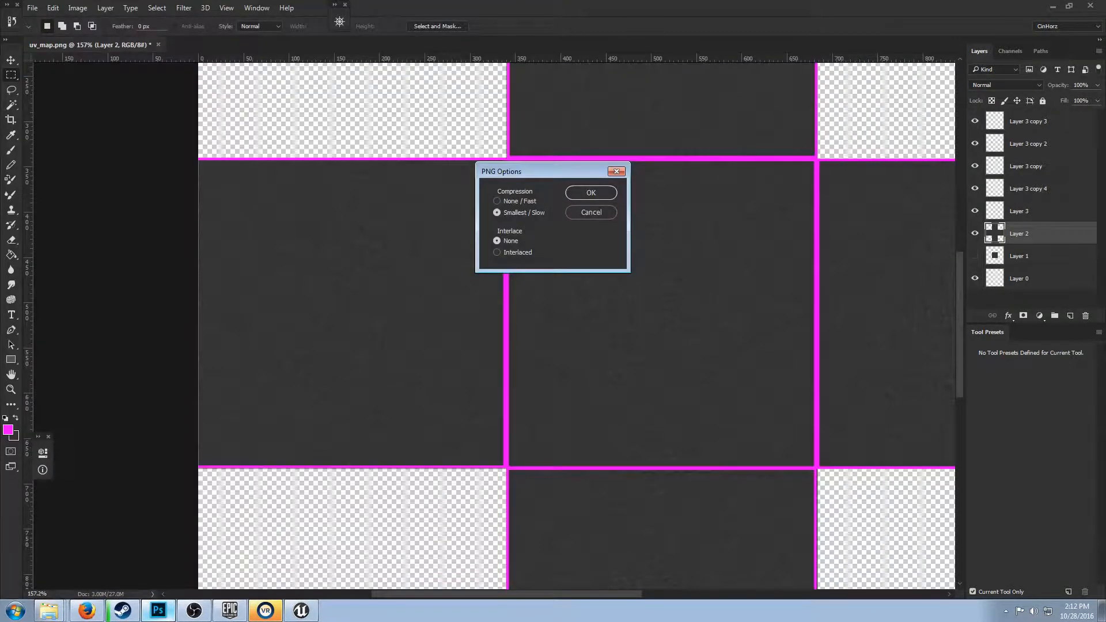
pyautogui.press('Return')
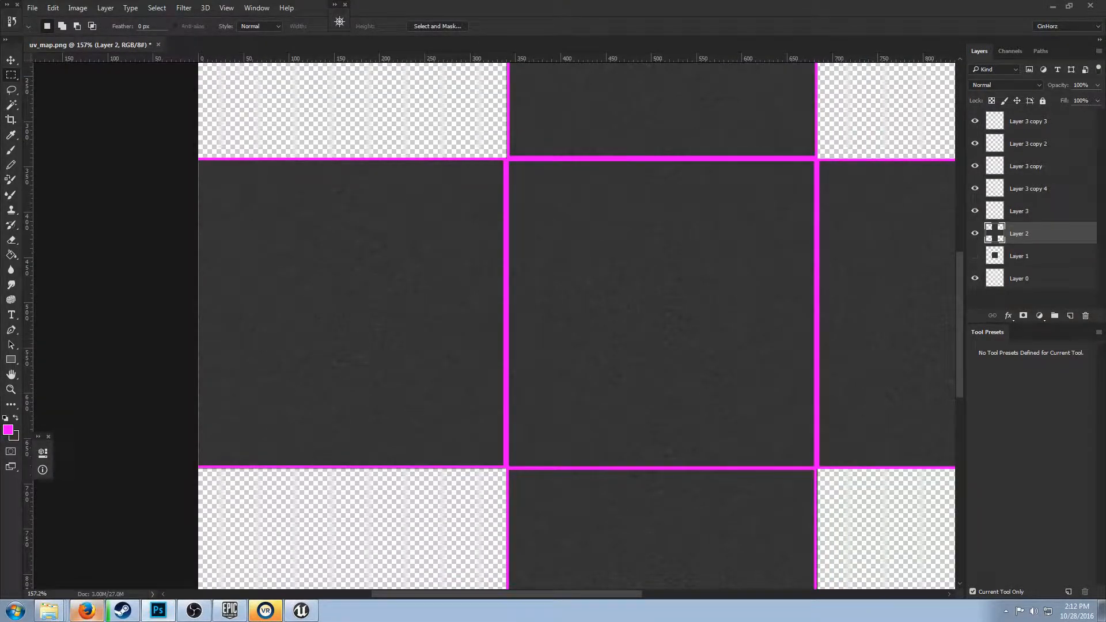
# - Load uv_mapB.png from the tutorials - Copy folder into NormalMap-Online as the height map
pyautogui.click(49, 610)
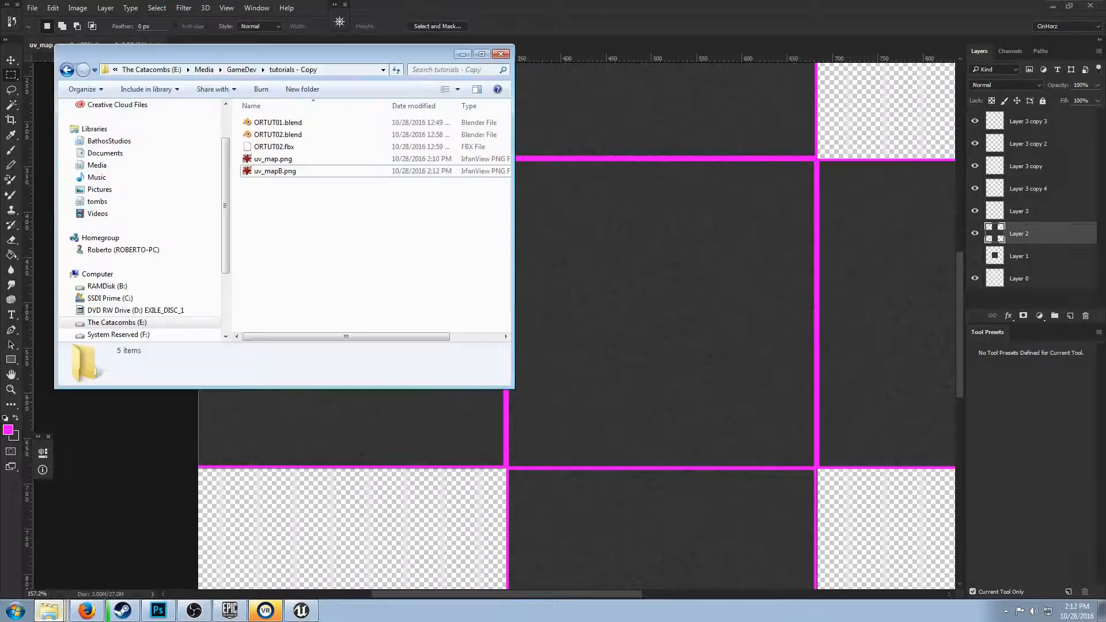
pyautogui.click(87, 611)
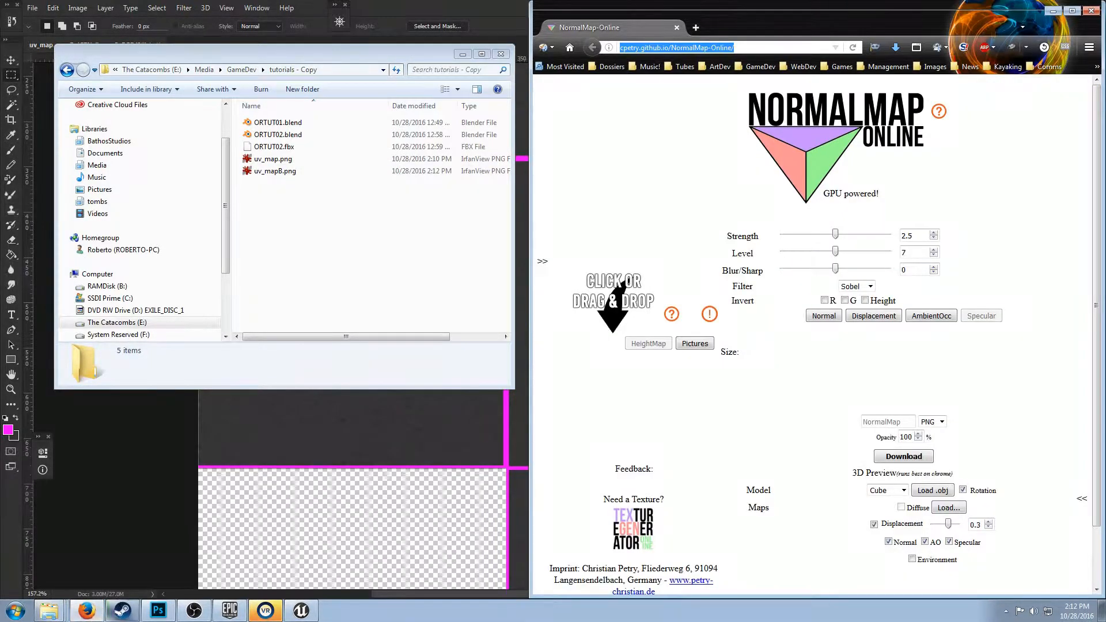
pyautogui.moveTo(275, 171); pyautogui.dragTo(613, 300)
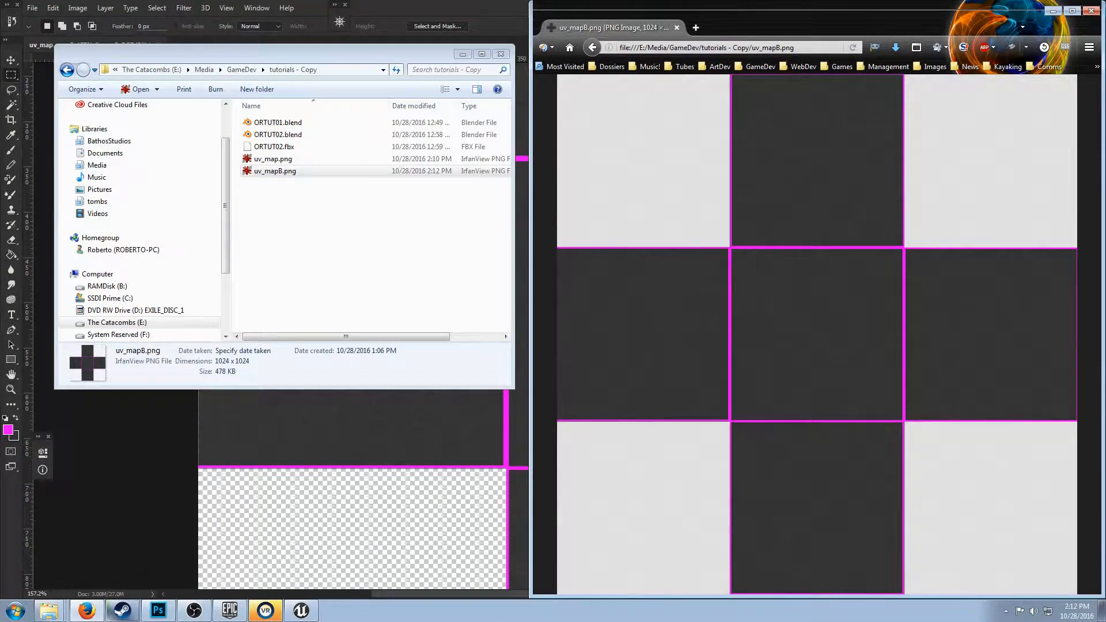
pyautogui.click(592, 47)
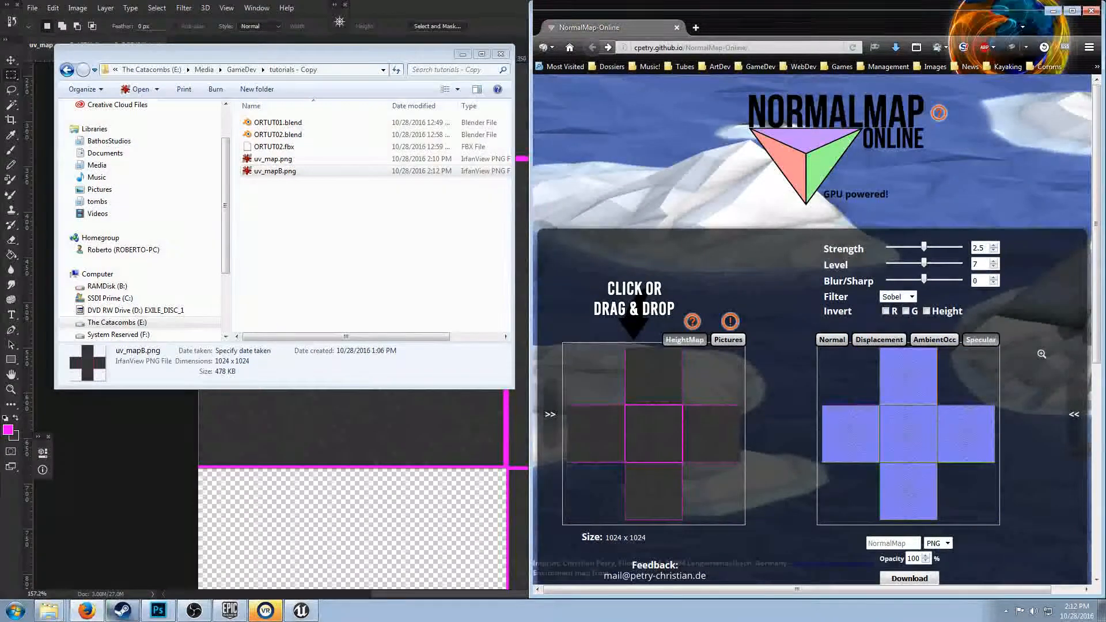
# - Check the generated normal map and 3D preview, and download the map as NormalMap.png into the GameDev tutorials - Copy folder
pyautogui.scroll(-1, 811, 328)
pyautogui.scroll(-3, 813, 329)
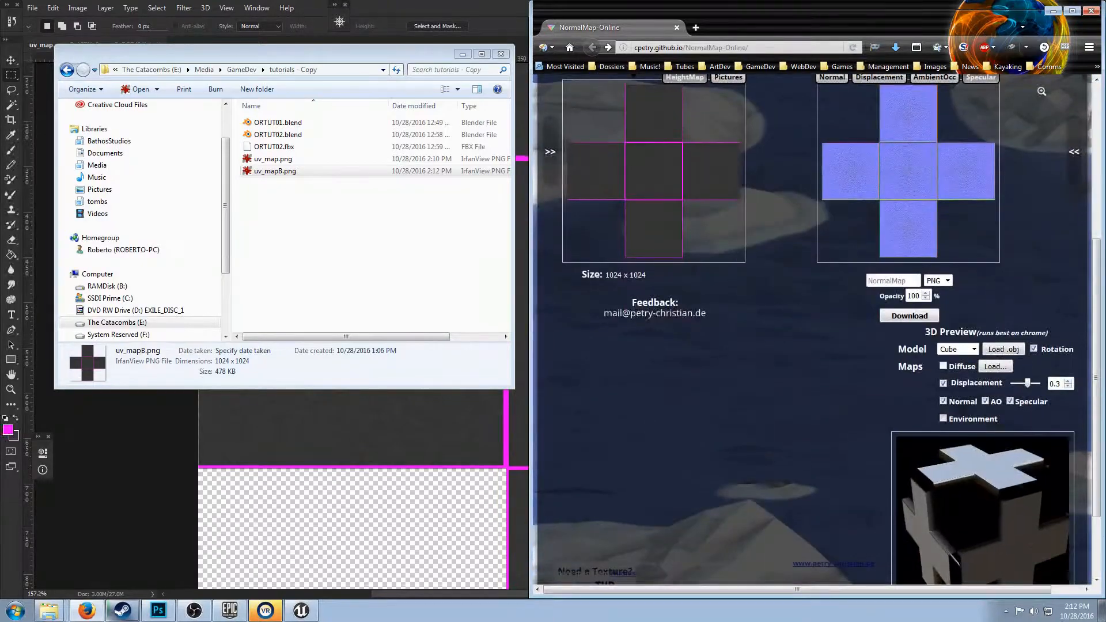
pyautogui.scroll(2, 813, 329)
pyautogui.scroll(2, 812, 328)
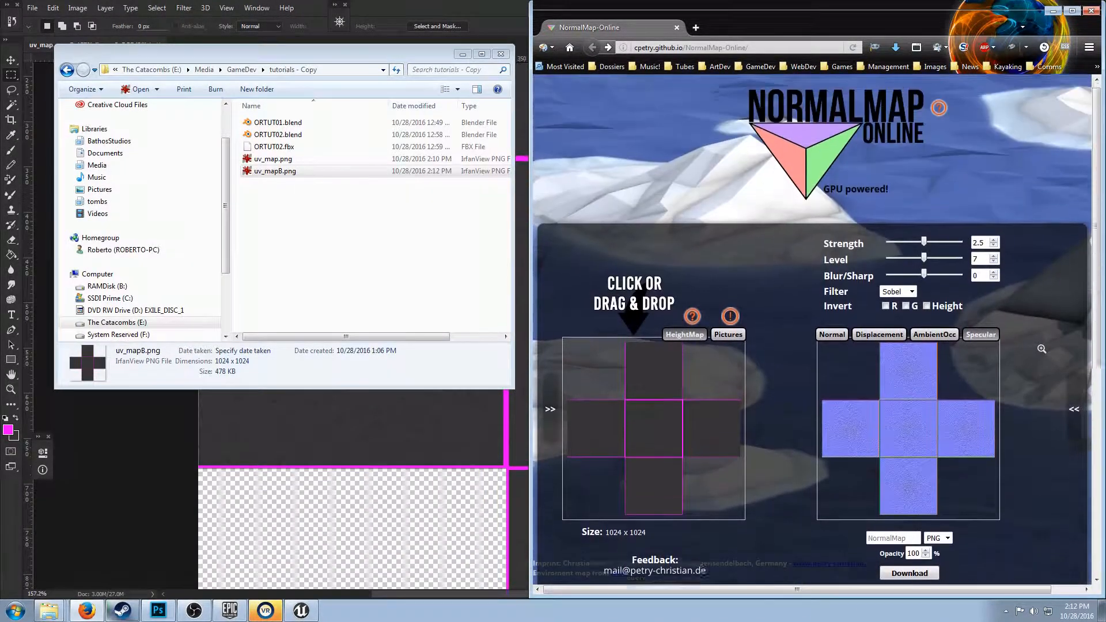
pyautogui.scroll(-2, 813, 328)
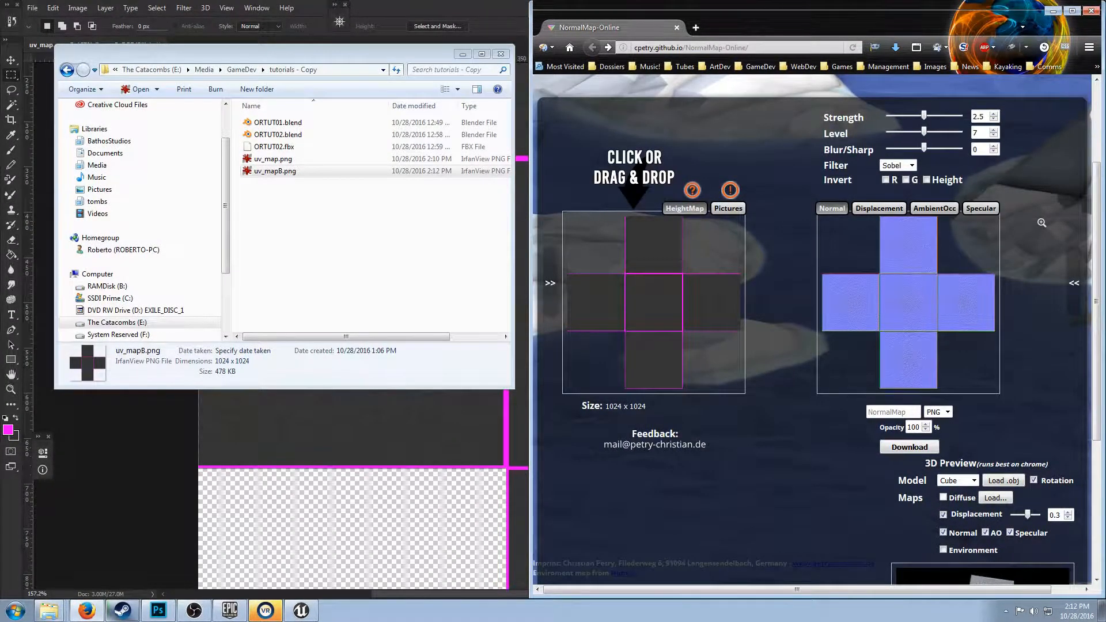
pyautogui.scroll(4, 817, 295)
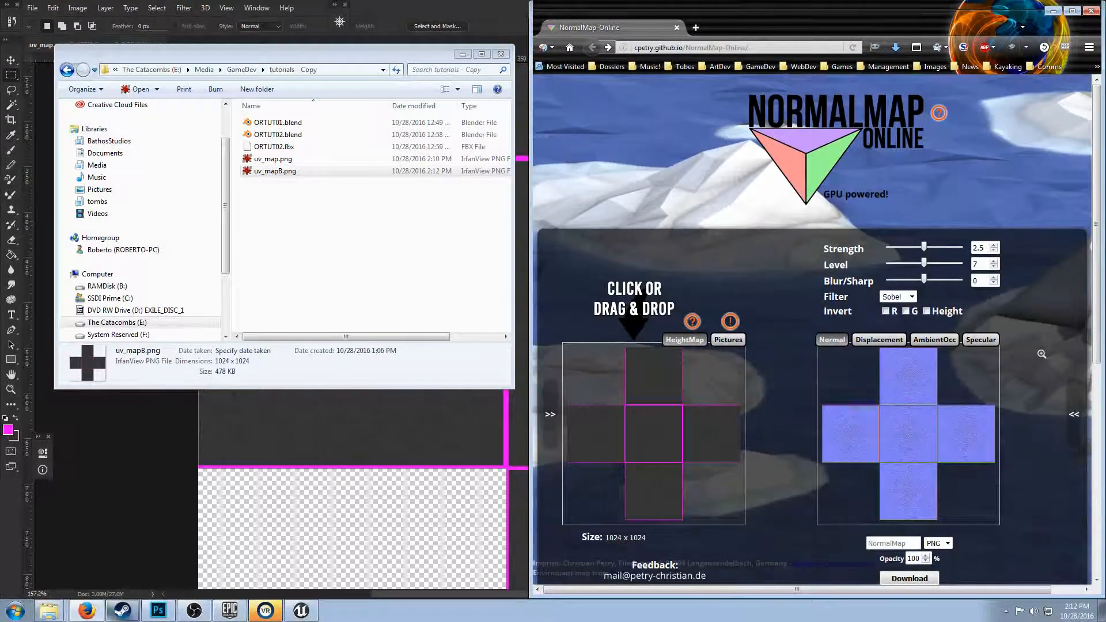
pyautogui.scroll(-4, 816, 295)
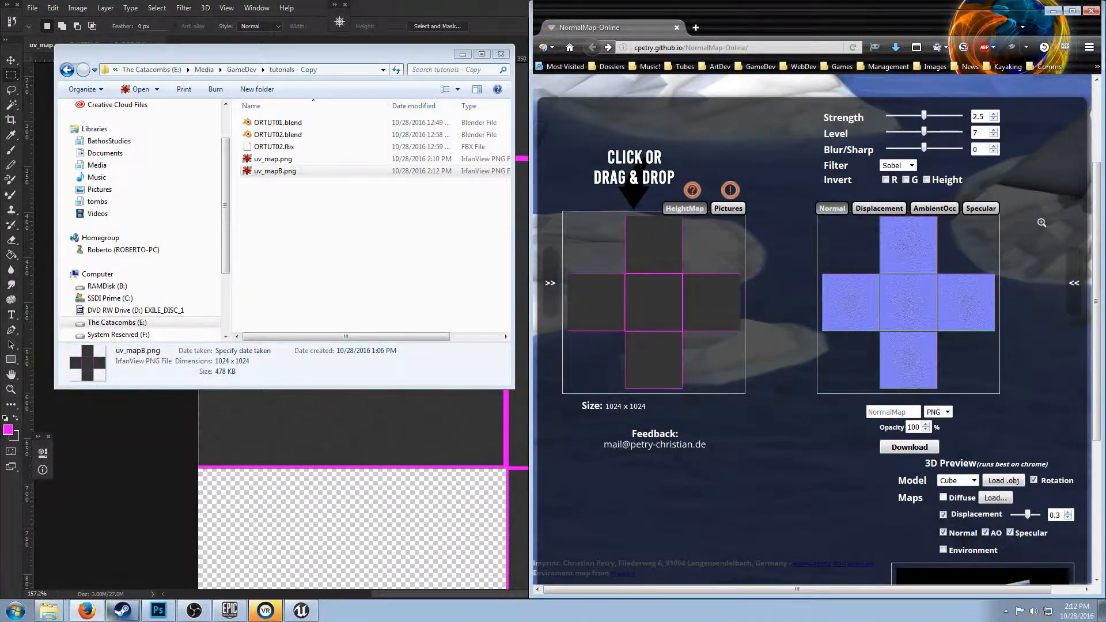
pyautogui.click(908, 447)
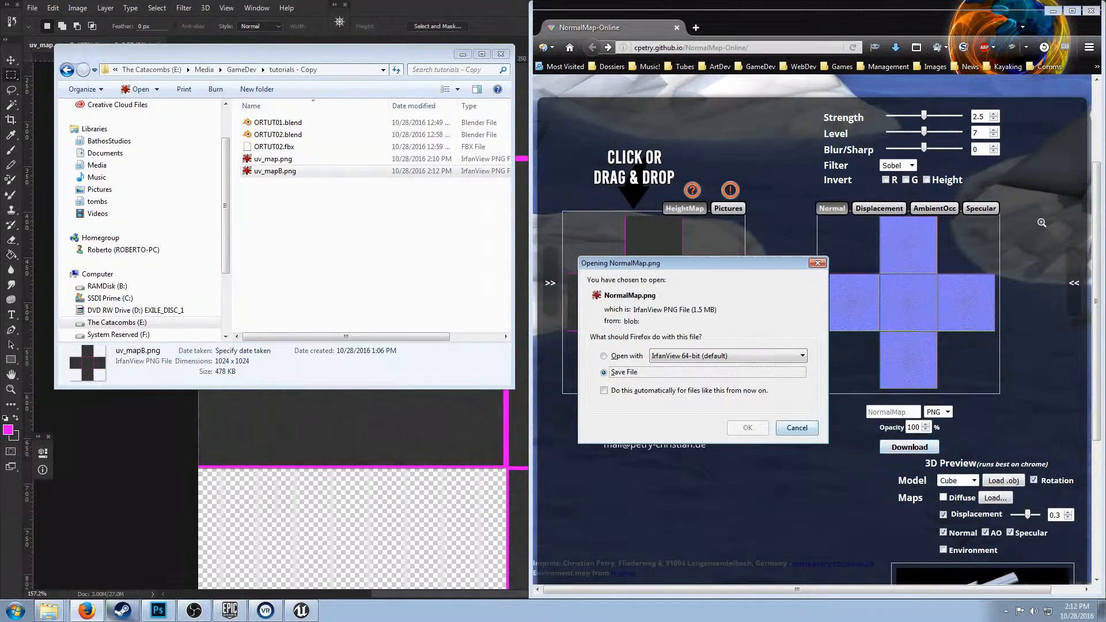
pyautogui.press('Return')
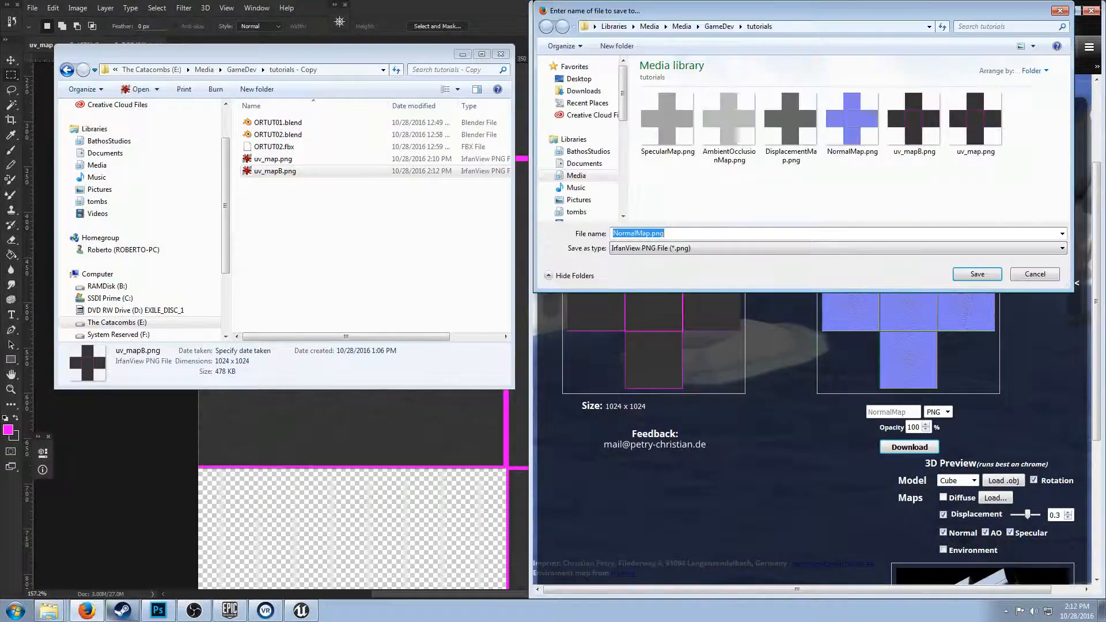
pyautogui.click(718, 26)
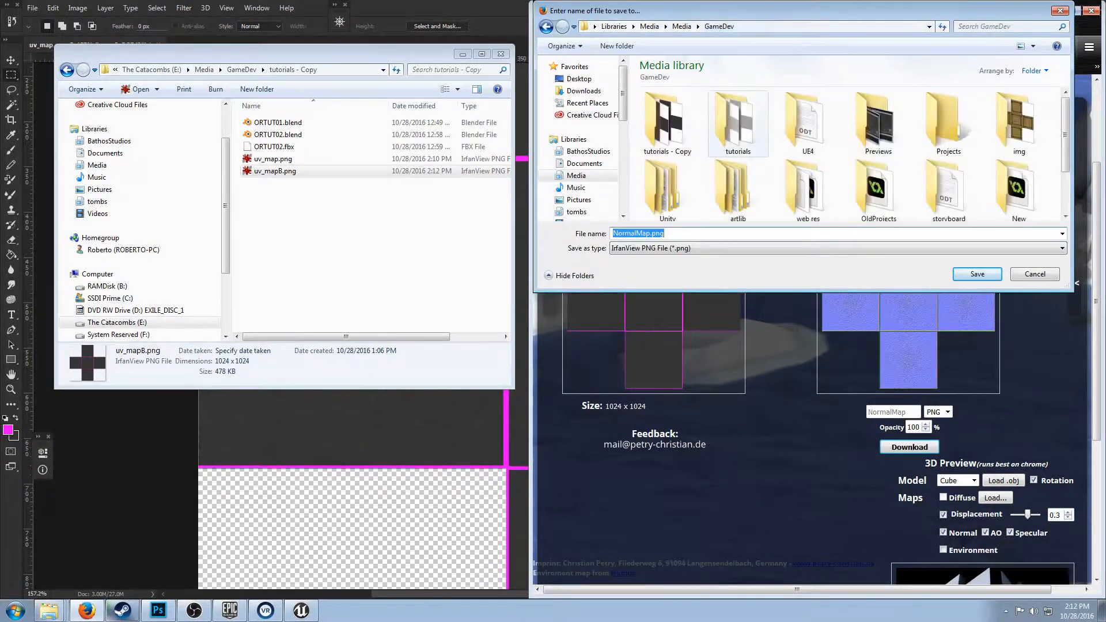
pyautogui.doubleClick(668, 124)
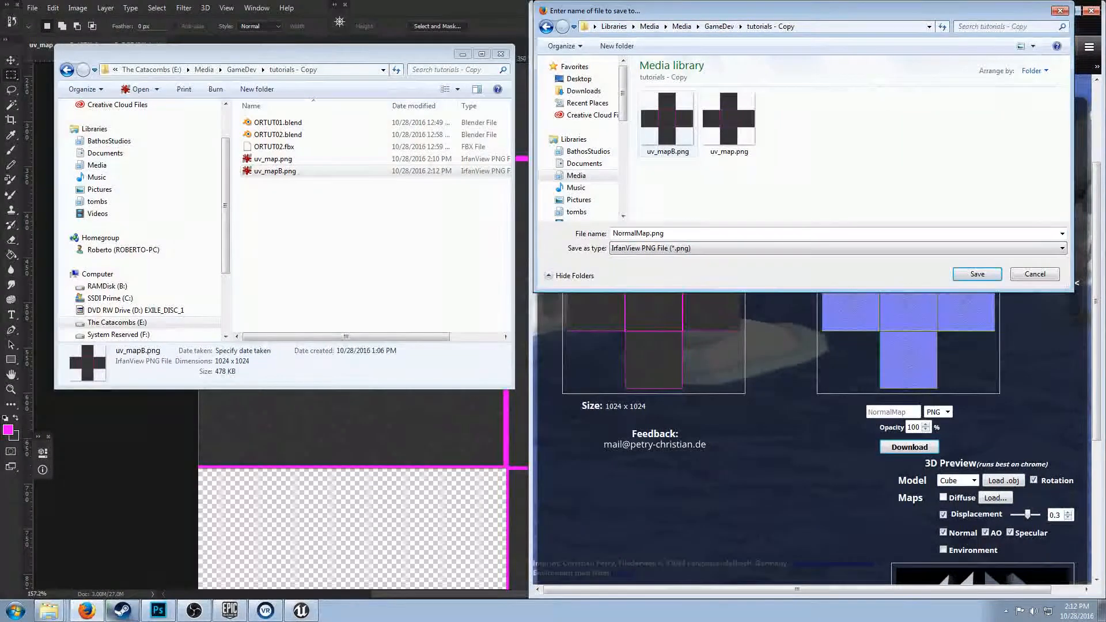
pyautogui.press('Return')
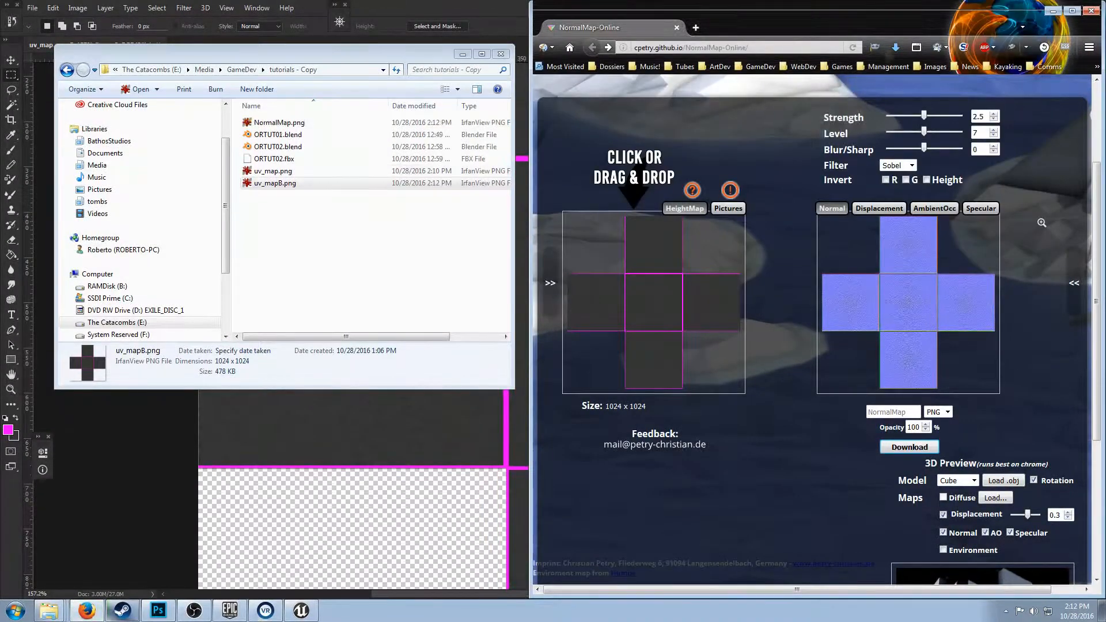
# - Generate the displacement map and save it as DisplacementMap.png in the tutorials - Copy folder
pyautogui.click(878, 208)
pyautogui.click(908, 447)
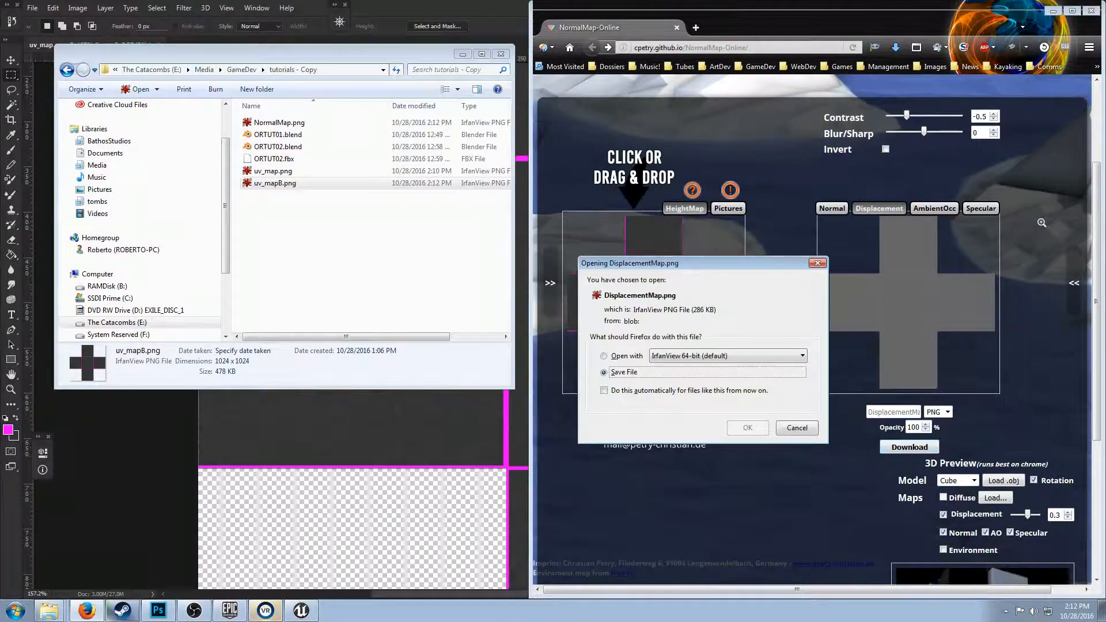
pyautogui.press('Return')
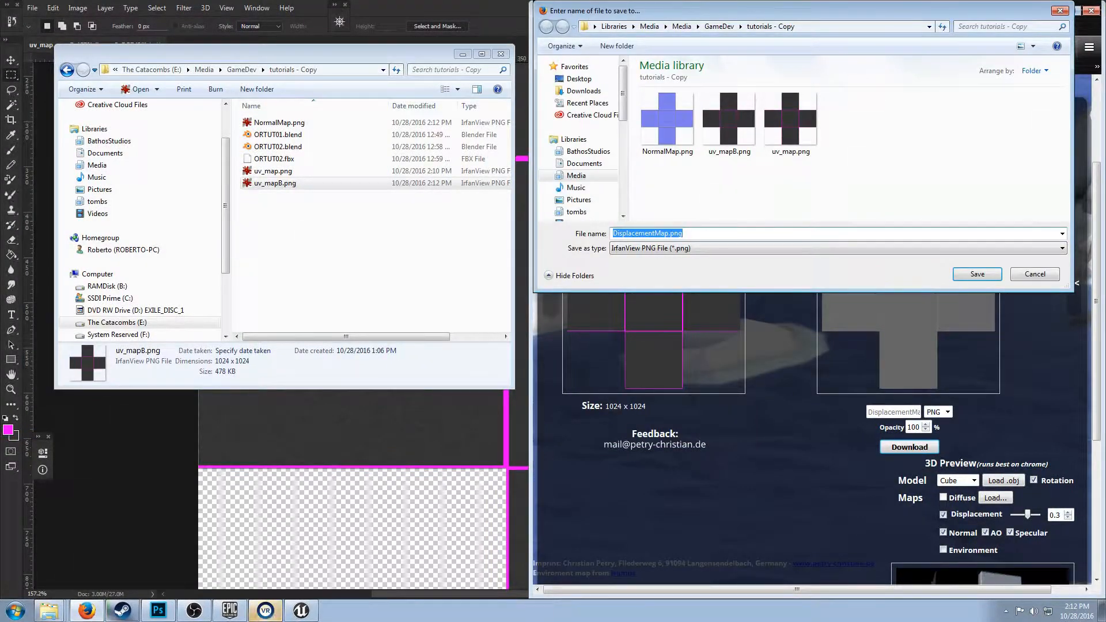
pyautogui.press('Return')
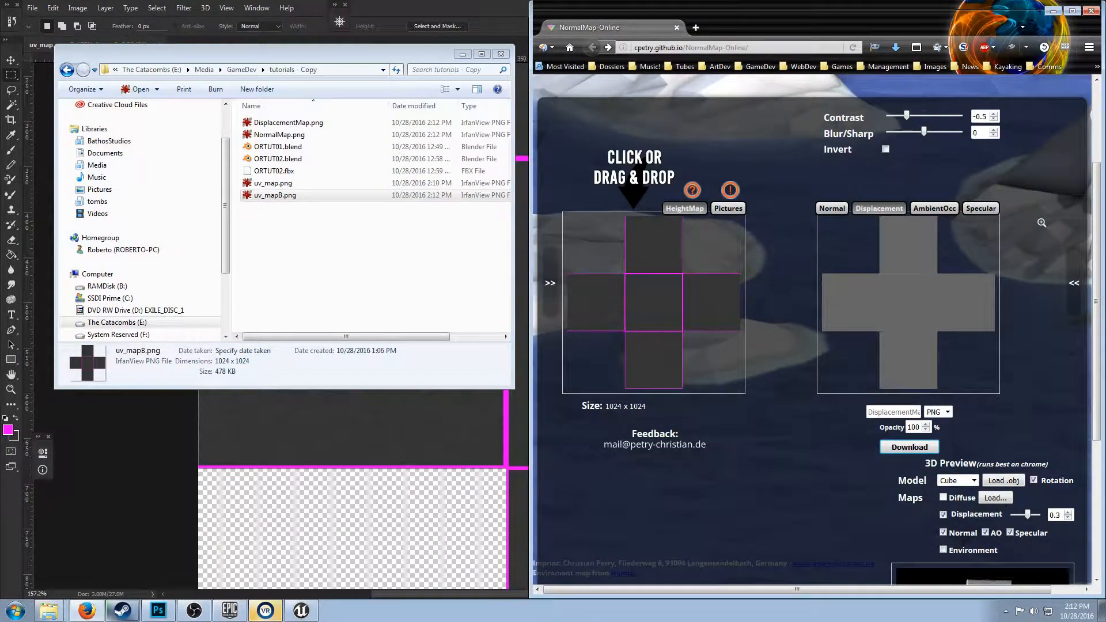
# - Generate the ambient occlusion map and save it as AmbientOcclusionMap.png in the tutorials - Copy folder
pyautogui.click(934, 208)
pyautogui.click(909, 446)
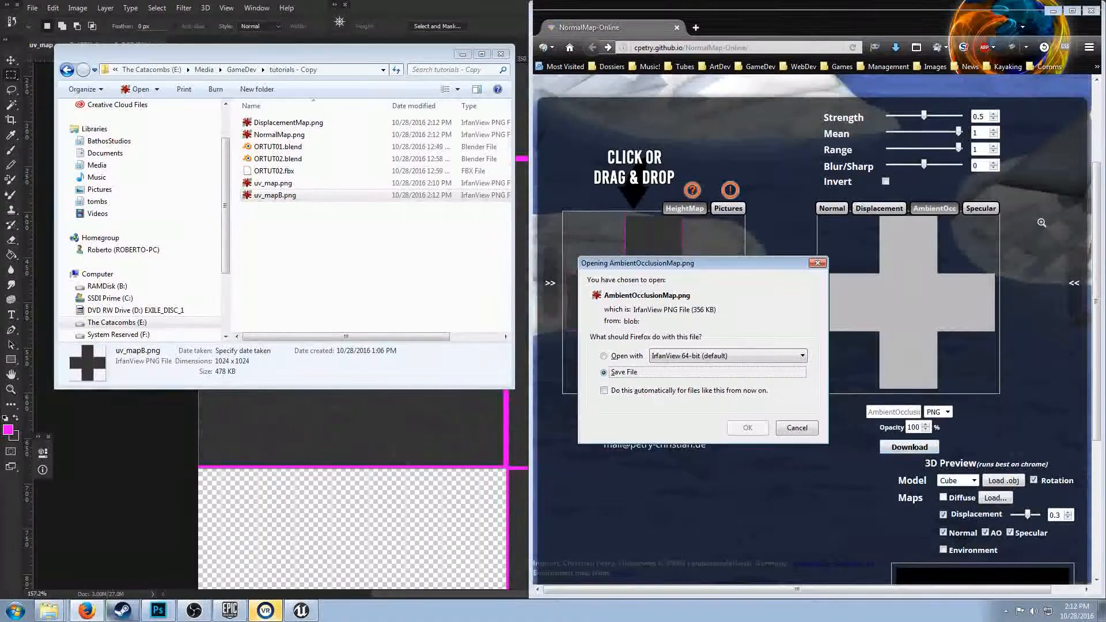
pyautogui.press('Return')
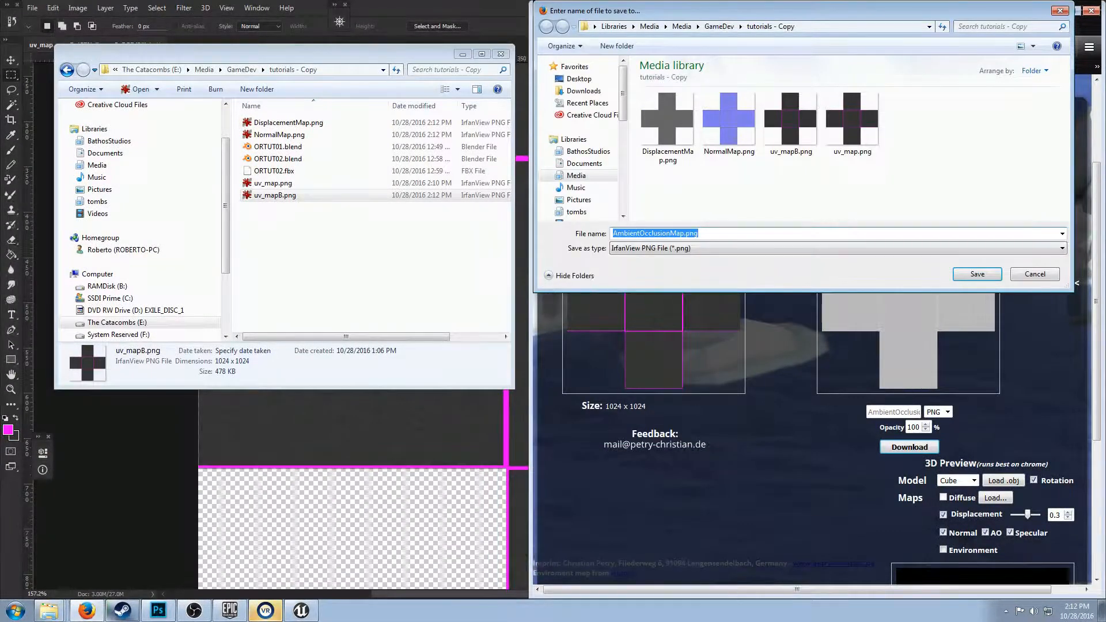
pyautogui.press('Return')
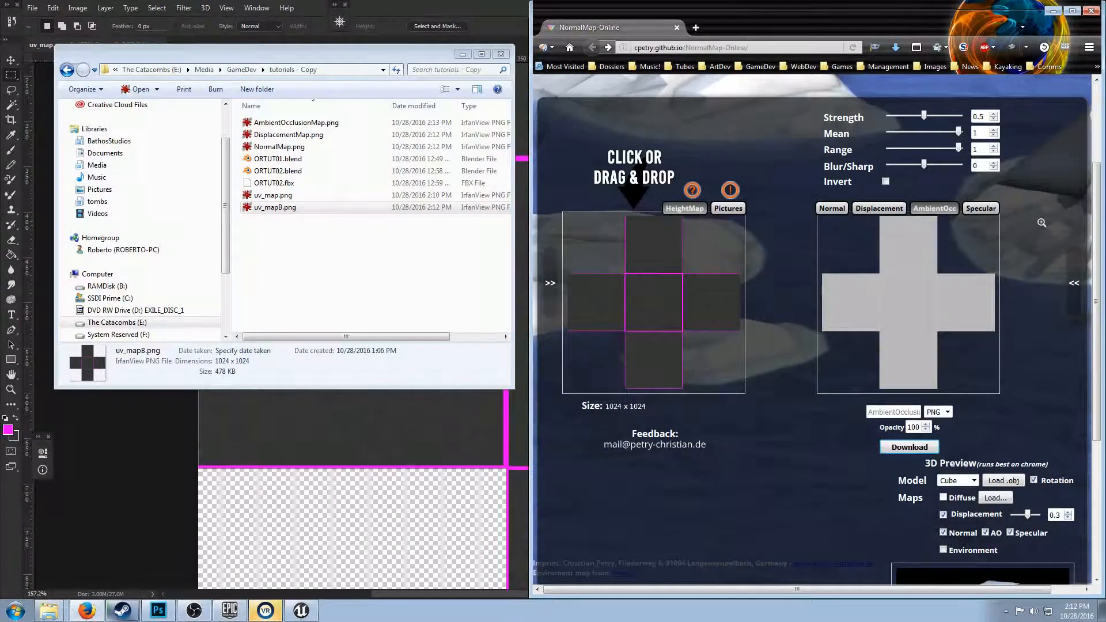
# - Generate the specular map and save it as SpecularMap.png in the tutorials - Copy folder
pyautogui.click(980, 208)
pyautogui.click(910, 447)
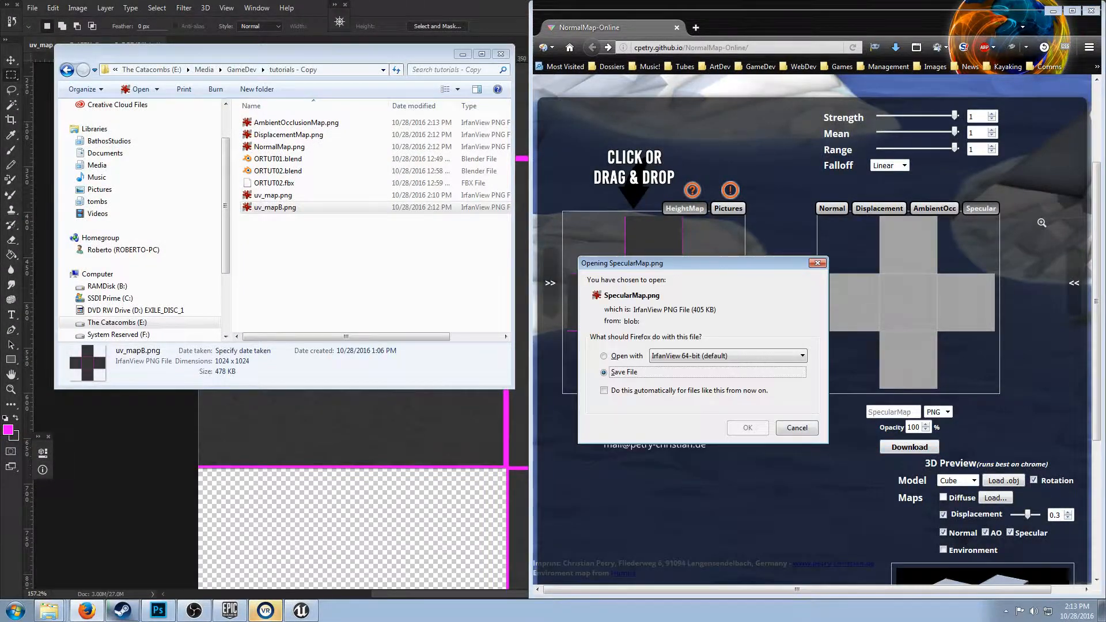
pyautogui.press('Return')
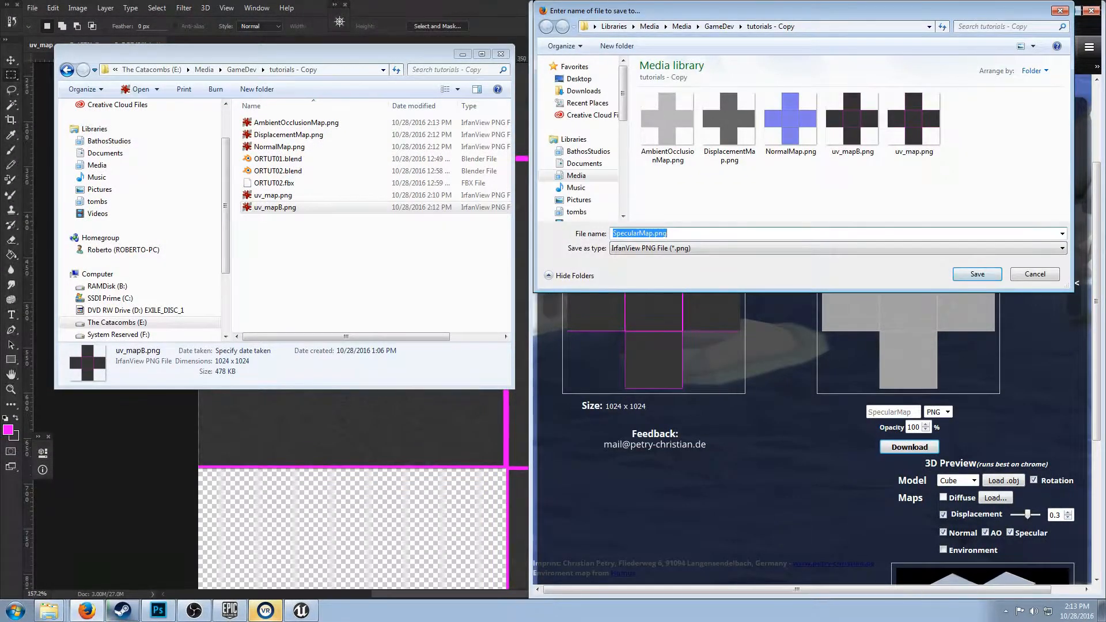
pyautogui.press('Return')
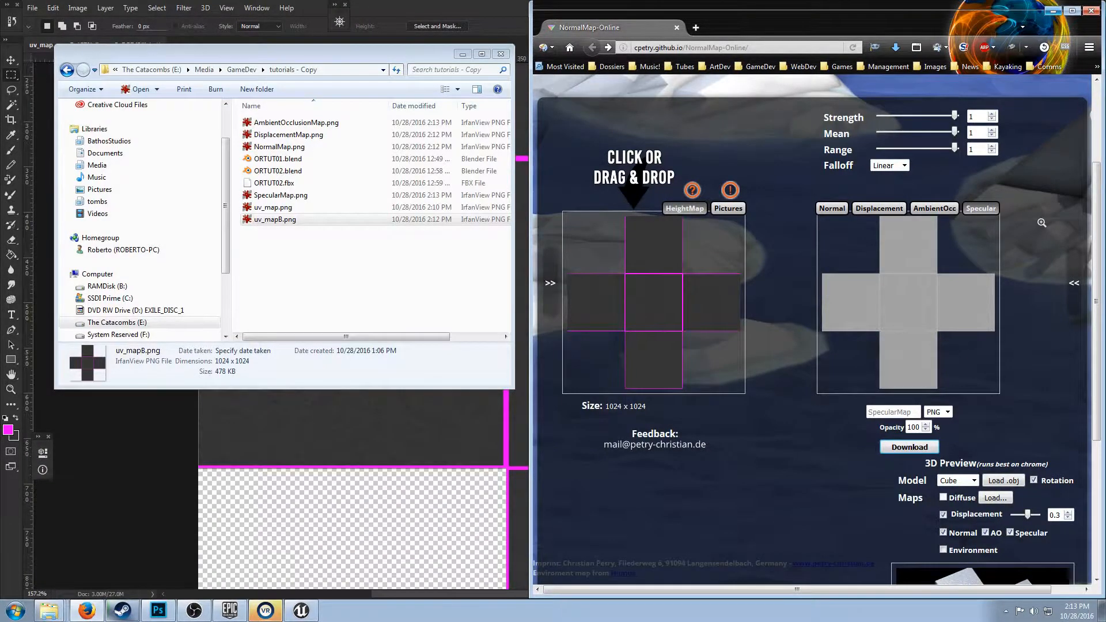
# - Look over the rotating 3D preview of the combined maps and close the NormalMap-Online browser window
pyautogui.scroll(3, 813, 300)
pyautogui.scroll(-5, 1041, 353)
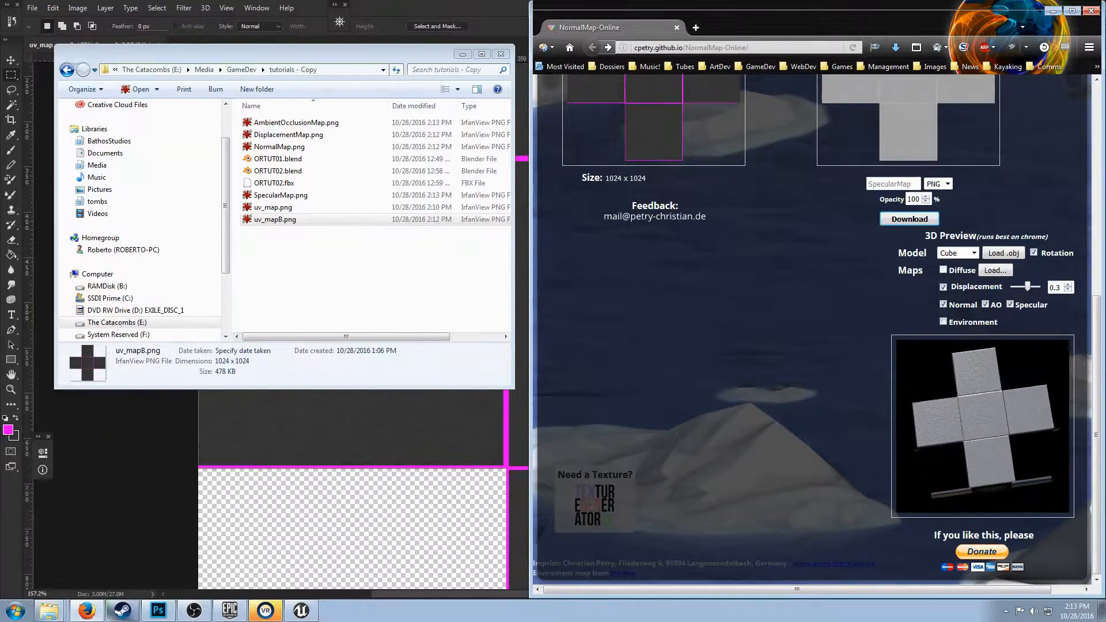
pyautogui.scroll(2, 812, 329)
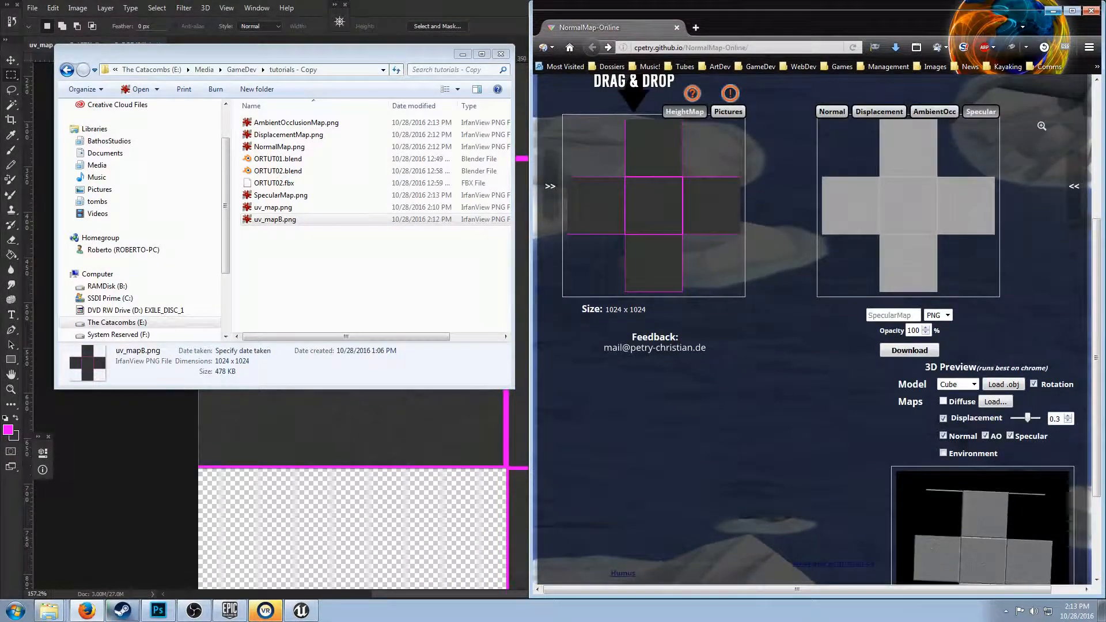
pyautogui.scroll(-2, 813, 328)
pyautogui.scroll(3, 1042, 191)
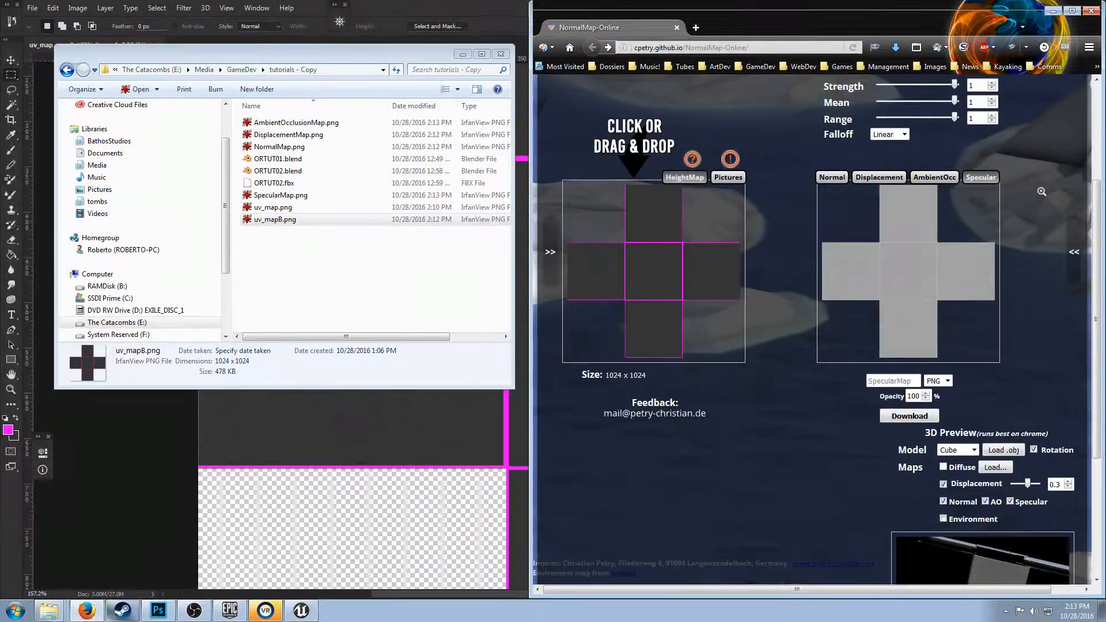
pyautogui.click(1090, 10)
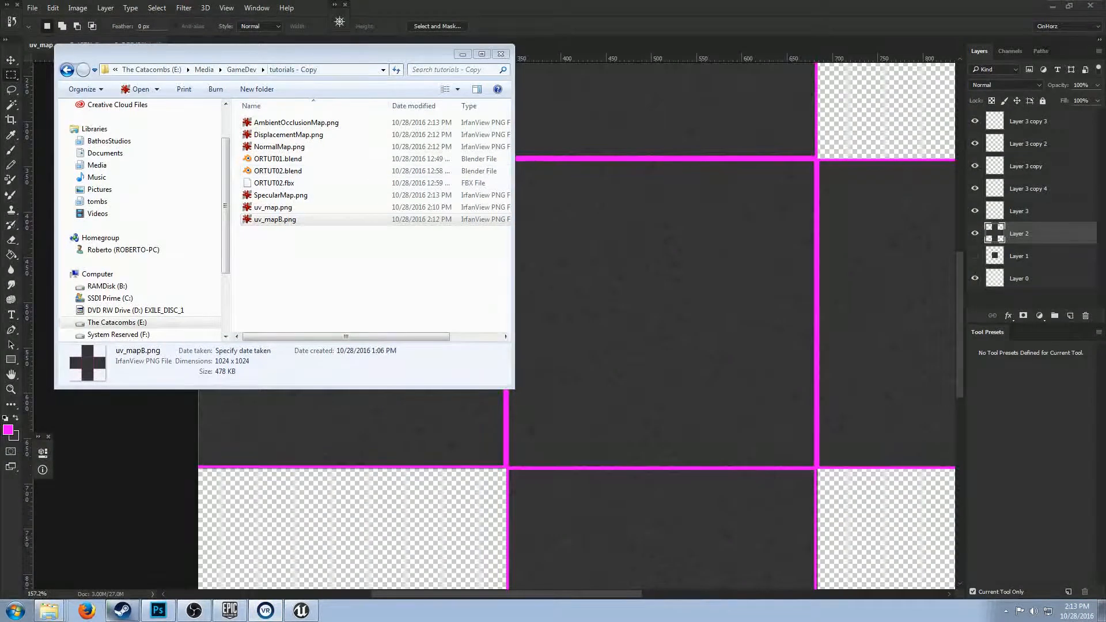
# - Reposition the tutorials - Copy folder window, switch to Unreal Engine and open Material_001 from the outrun folder in the Material Editor
pyautogui.moveTo(294, 53); pyautogui.dragTo(588, 118)
pyautogui.click(301, 609)
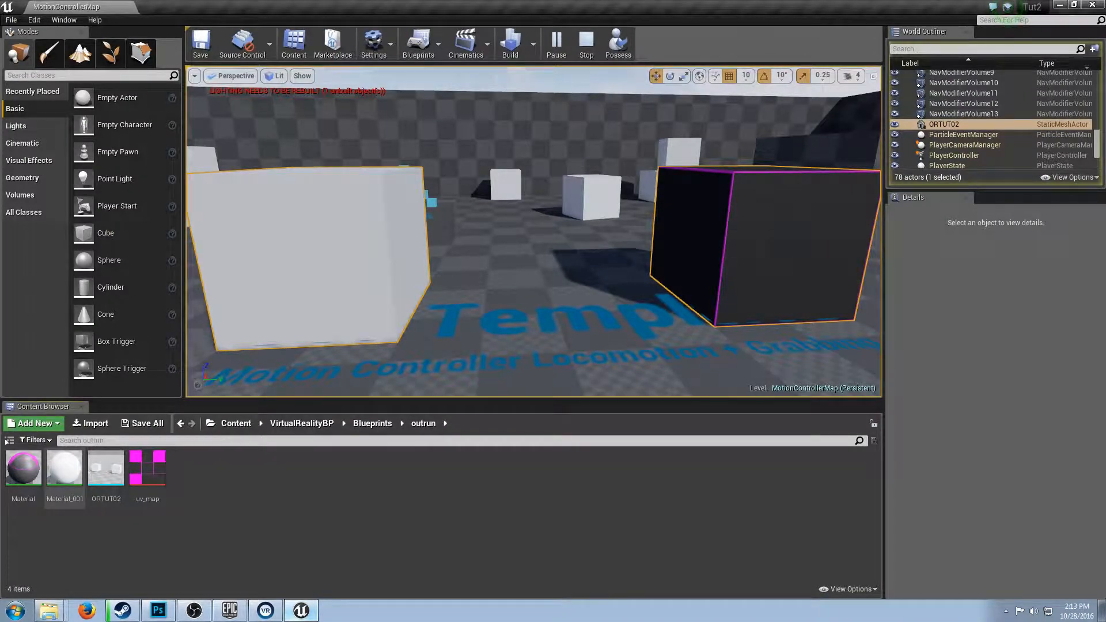
pyautogui.click(65, 478)
pyautogui.doubleClick(64, 478)
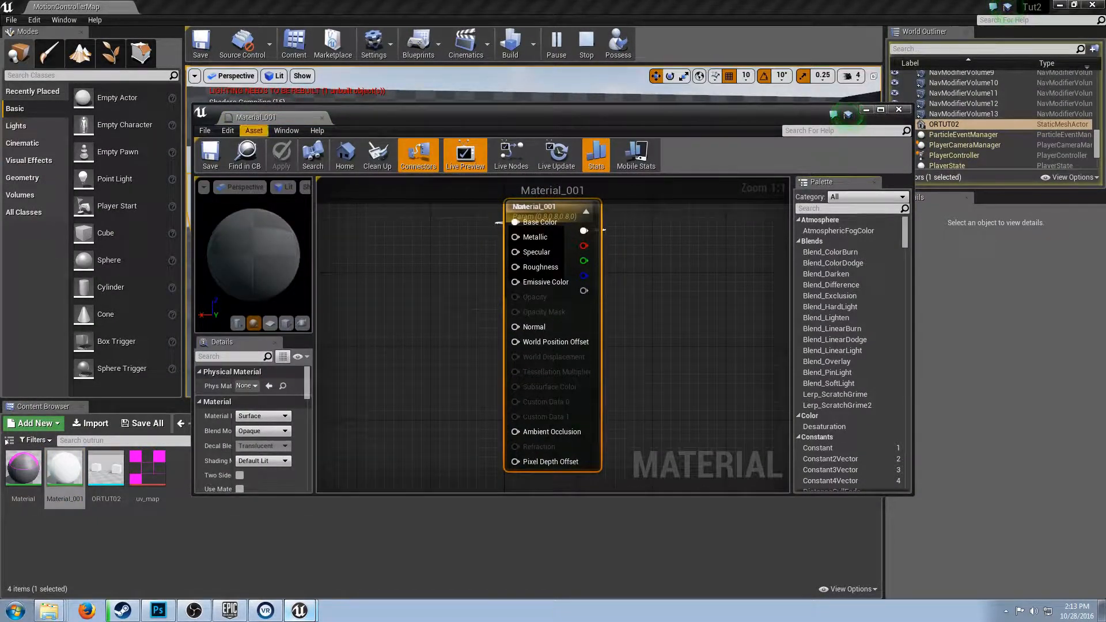
pyautogui.moveTo(404, 115); pyautogui.dragTo(556, 94)
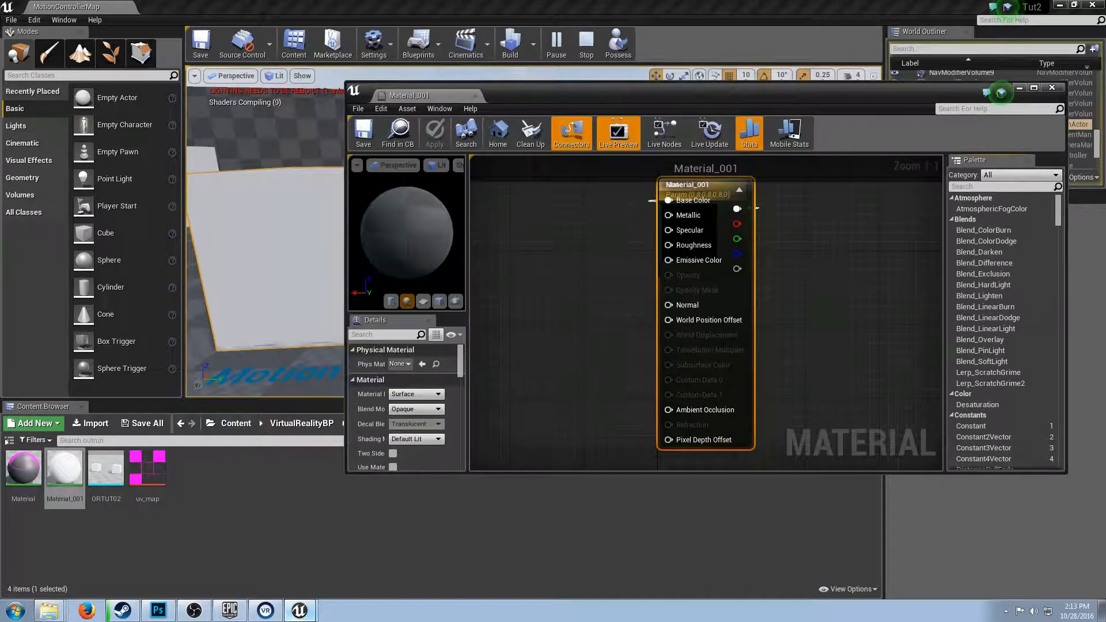
# - Move the Material_001 result node away from the overlapping white vector parameter node and delete that parameter node
pyautogui.moveTo(705, 288); pyautogui.dragTo(844, 325)
pyautogui.moveTo(700, 190); pyautogui.dragTo(690, 190)
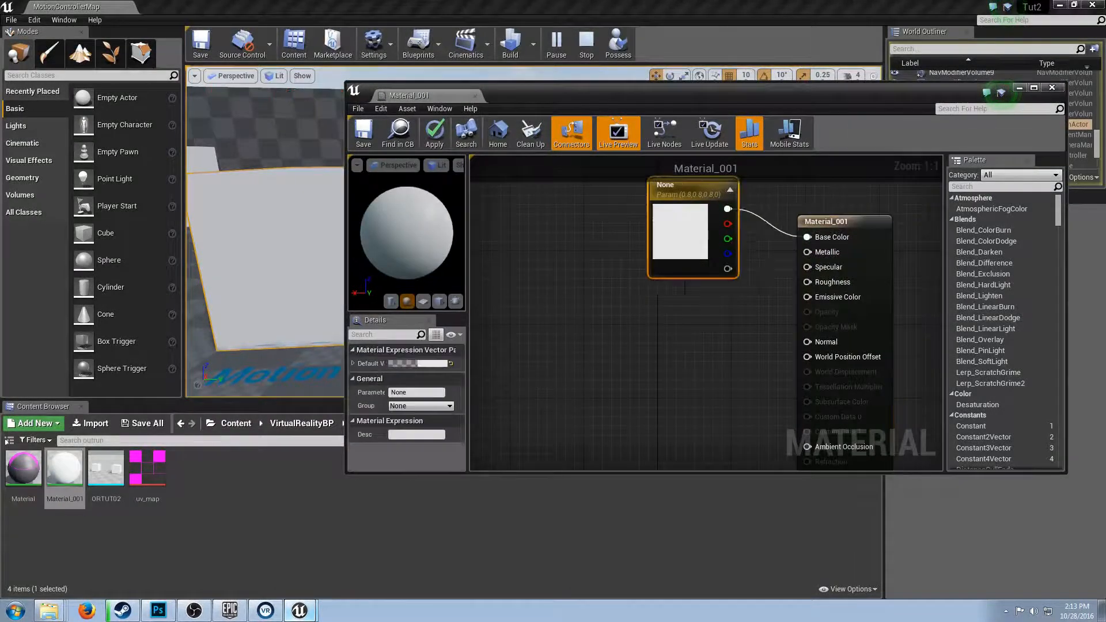
pyautogui.moveTo(680, 230); pyautogui.dragTo(615, 258)
pyautogui.press('Delete')
pyautogui.scroll(-4, 600, 242)
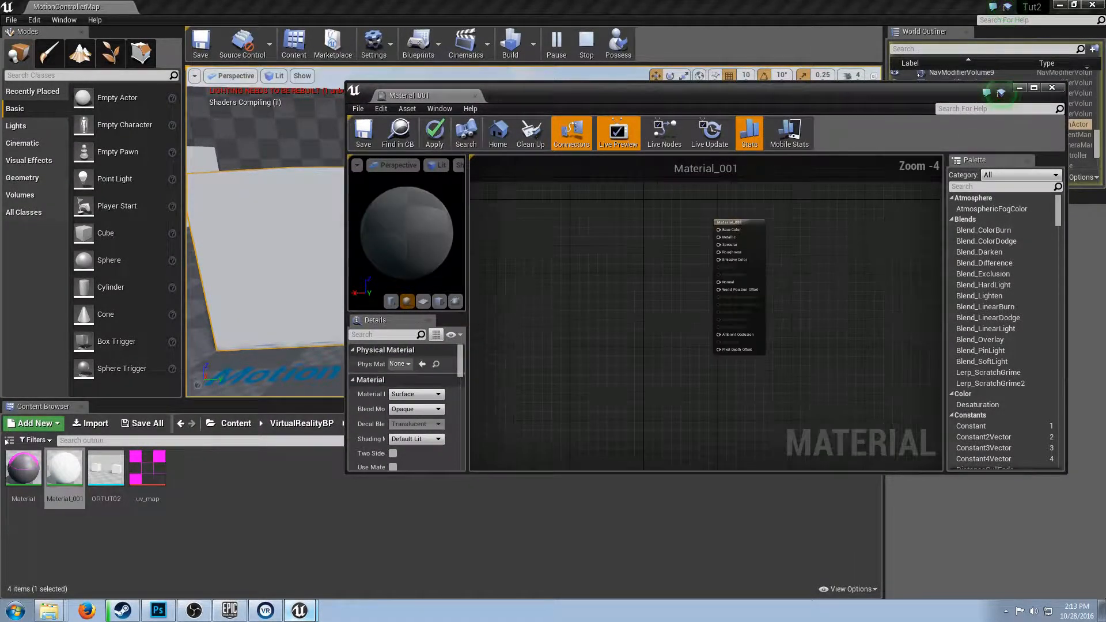
pyautogui.scroll(3, 622, 271)
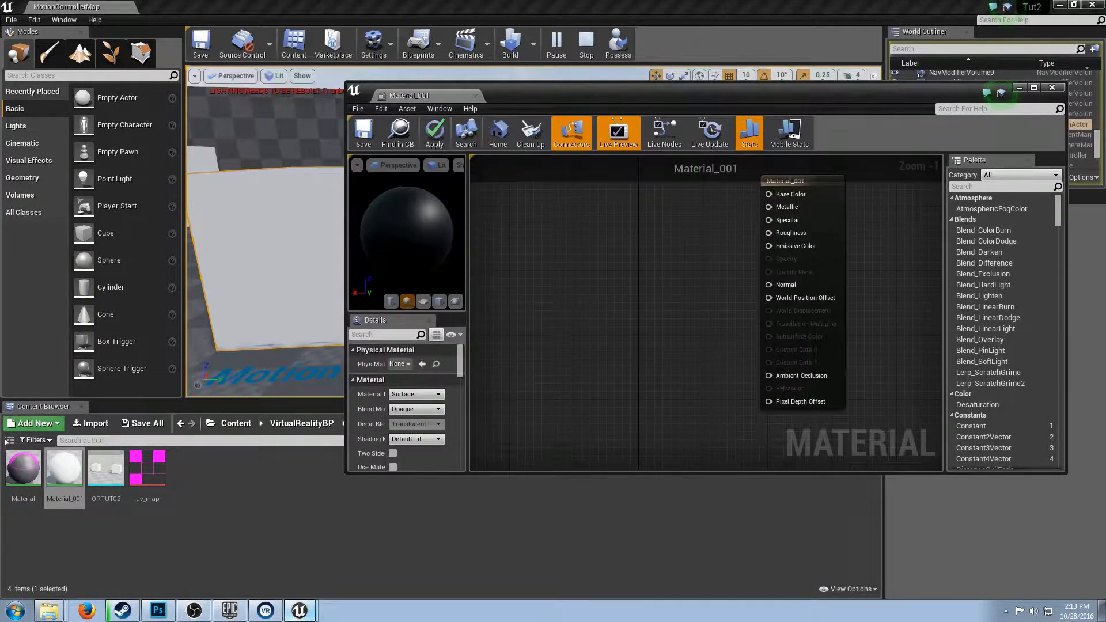
pyautogui.scroll(1, 692, 254)
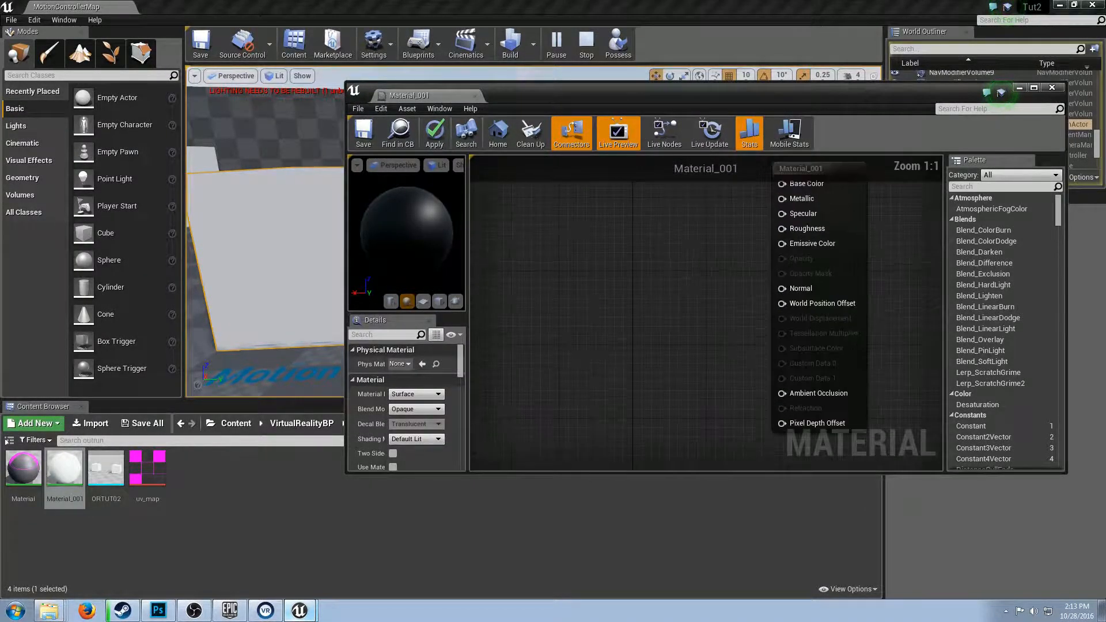
pyautogui.scroll(-1, 691, 254)
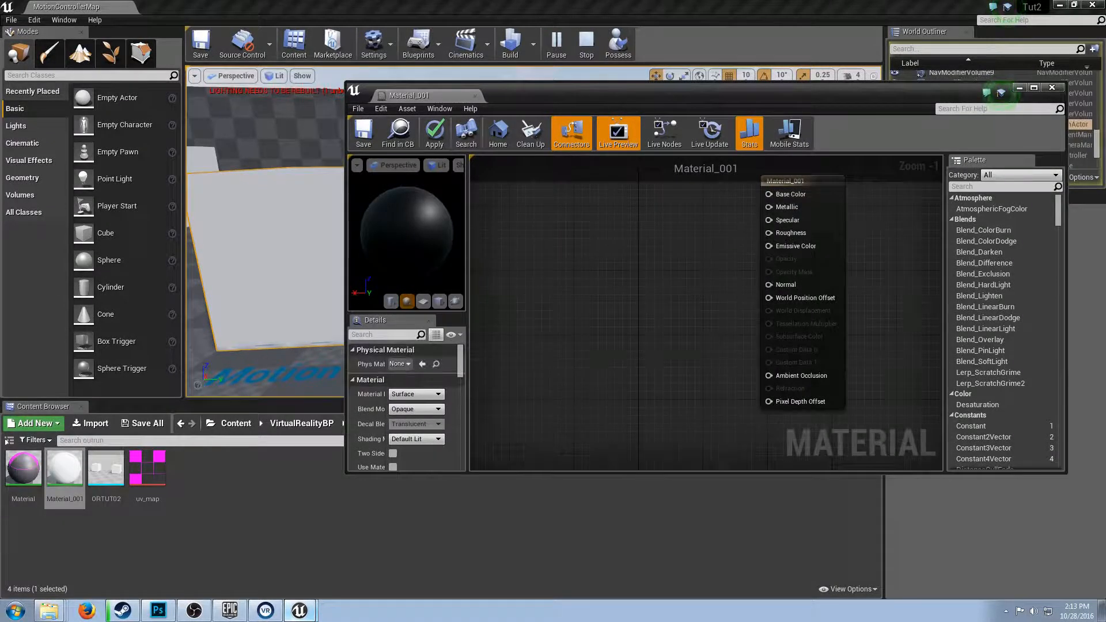
# - Import AmbientOcclusionMap.png, DisplacementMap.png, NormalMap.png, SpecularMap.png and uv_mapB.png from the tutorials - Copy folder into the outrun folder
pyautogui.click(91, 422)
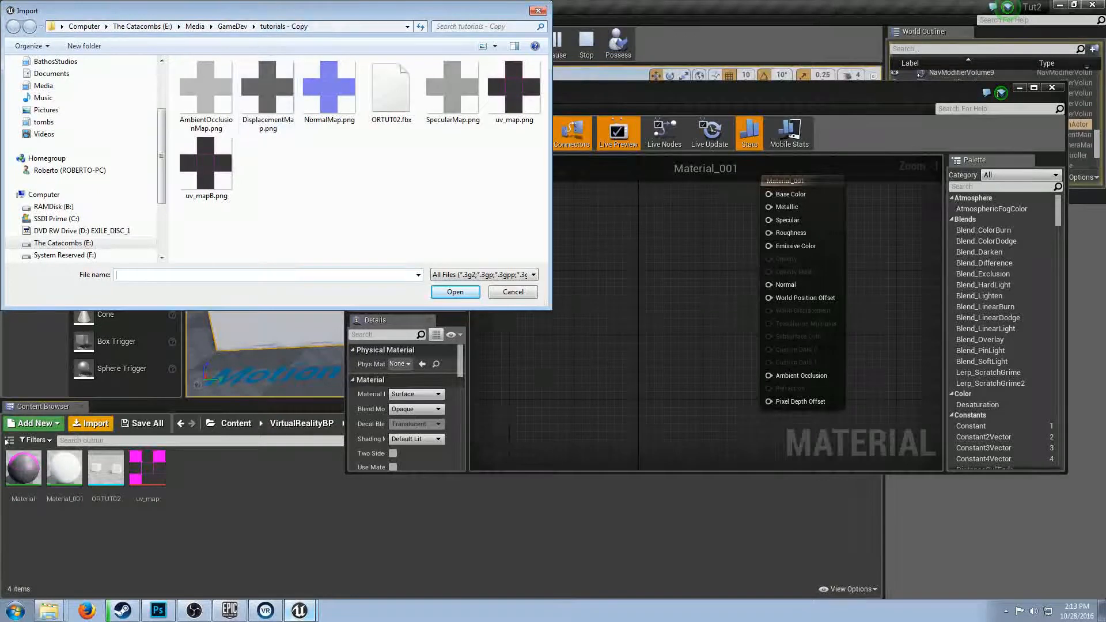
pyautogui.click(206, 96)
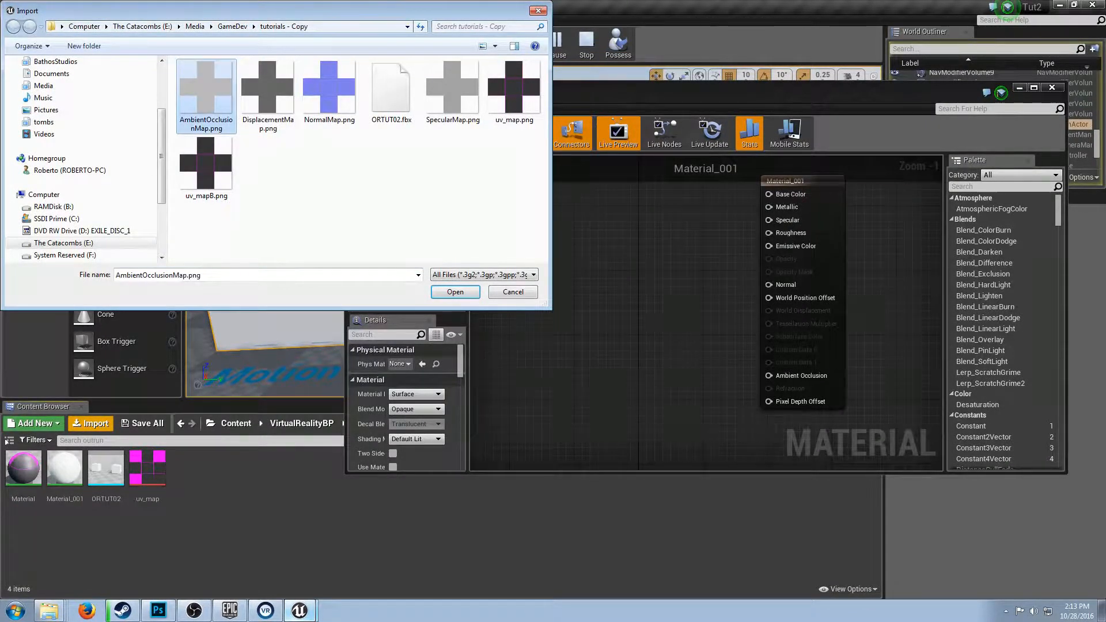
pyautogui.keyDown('ctrl'); pyautogui.click(267, 92); pyautogui.keyUp('ctrl')
pyautogui.keyDown('ctrl'); pyautogui.click(329, 92); pyautogui.keyUp('ctrl')
pyautogui.keyDown('ctrl'); pyautogui.click(452, 92); pyautogui.keyUp('ctrl')
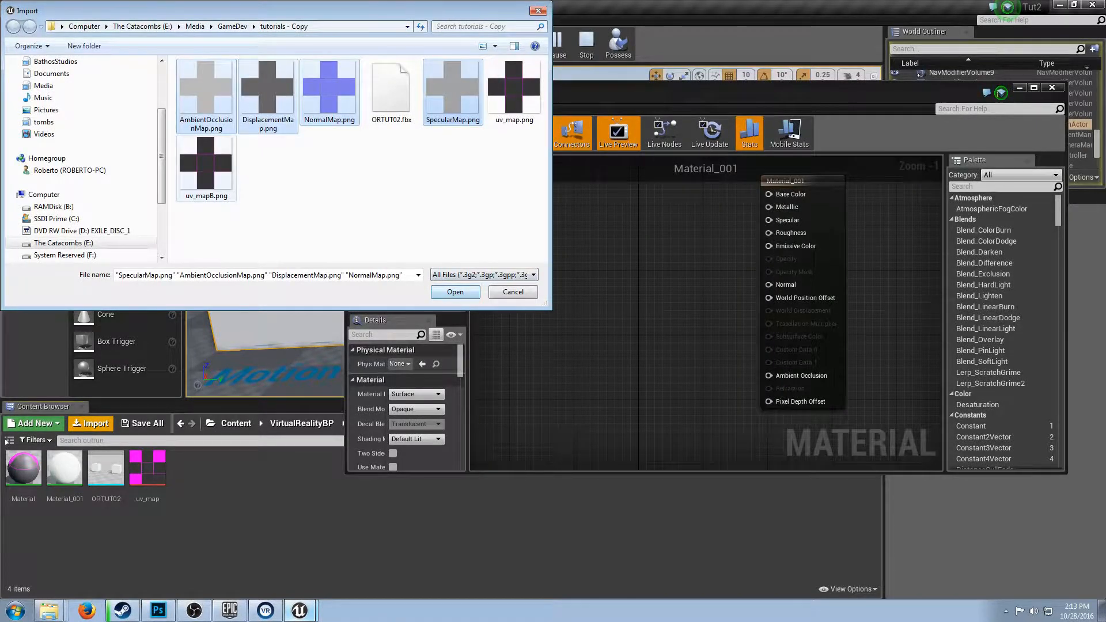
pyautogui.keyDown('ctrl'); pyautogui.click(205, 167); pyautogui.keyUp('ctrl')
pyautogui.press('Return')
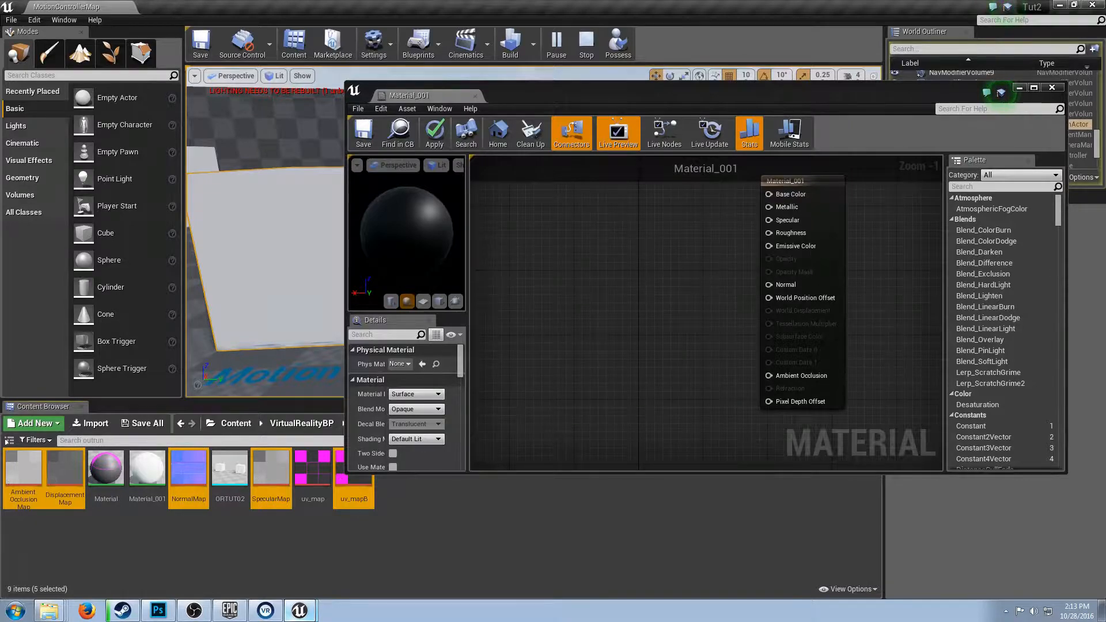
pyautogui.press('Escape')
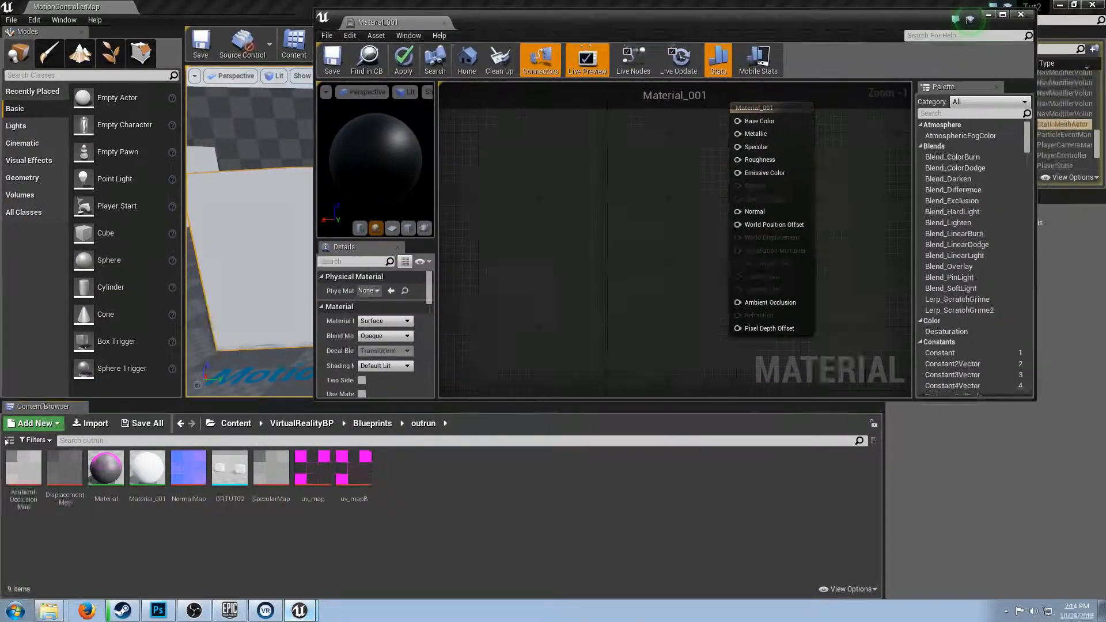
# - Connect the uv_mapB texture to Material_001's Base Color and move its texture sample node up and away from the result node
pyautogui.click(189, 478)
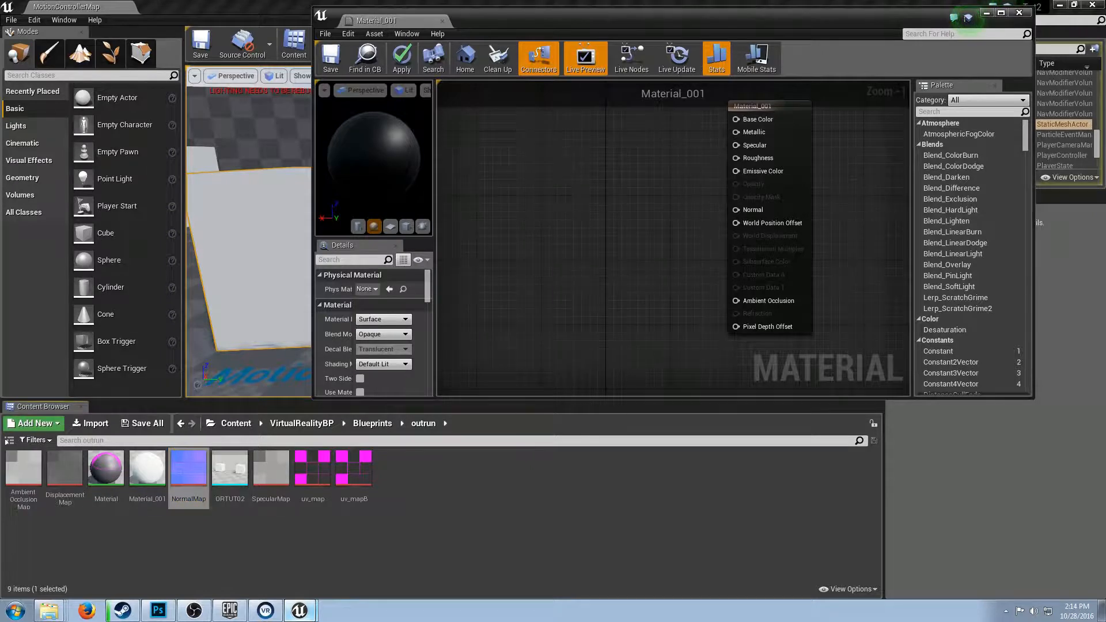
pyautogui.scroll(-1, 658, 263)
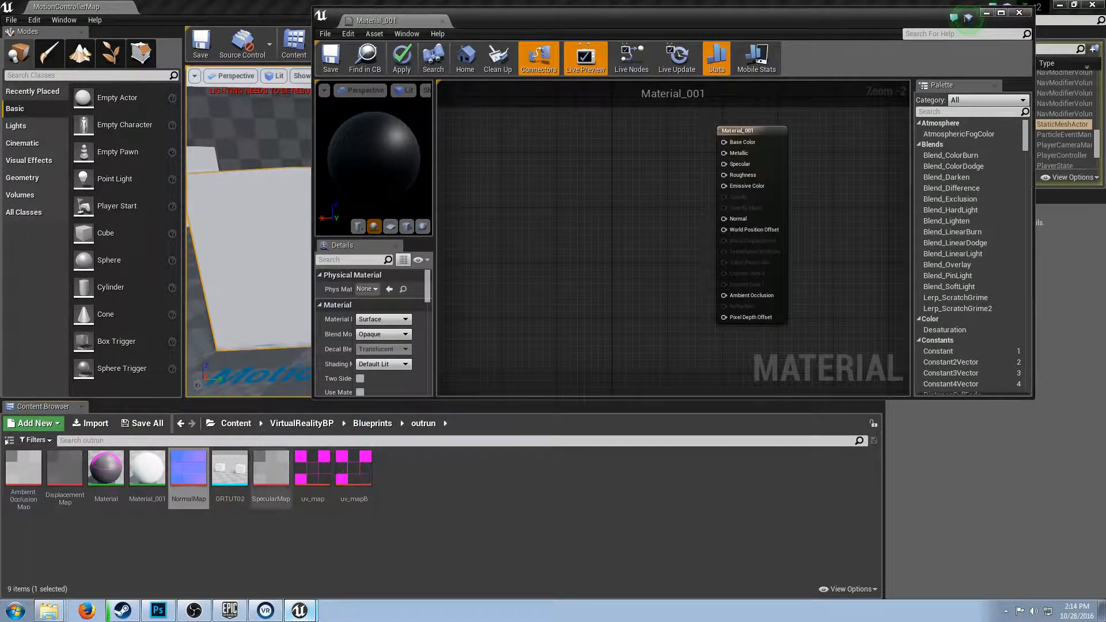
pyautogui.moveTo(353, 469); pyautogui.dragTo(724, 142)
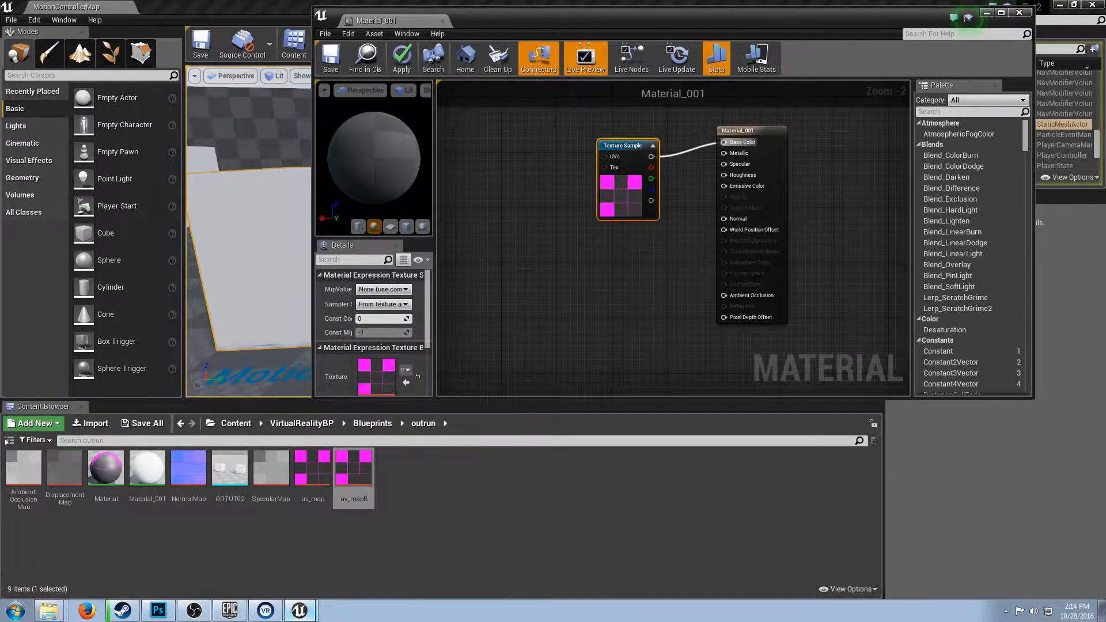
pyautogui.moveTo(623, 146); pyautogui.dragTo(596, 118)
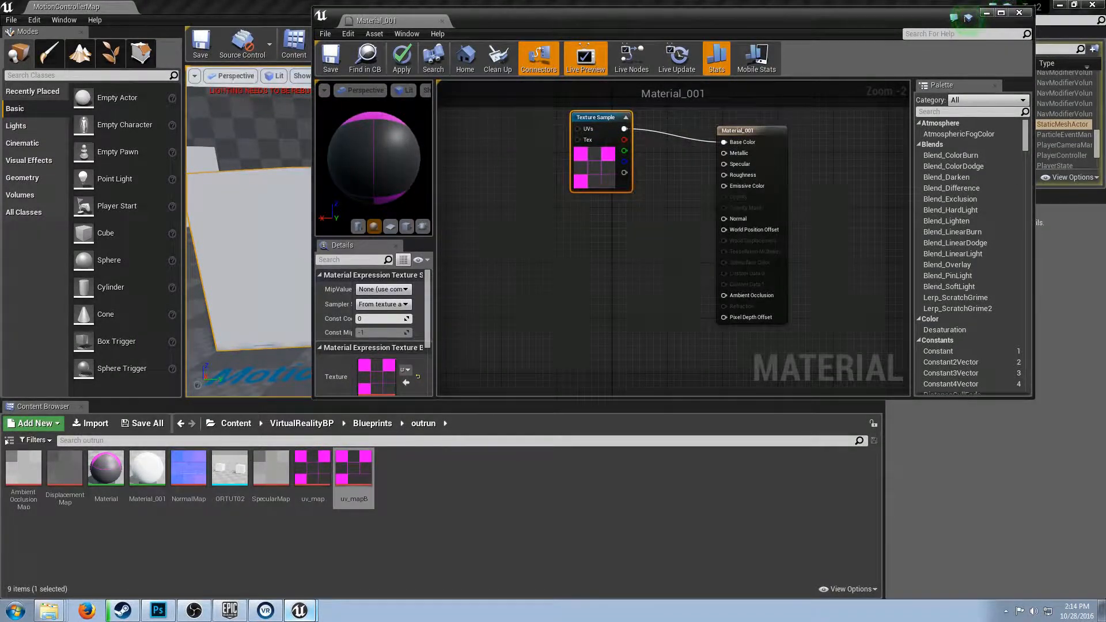
# - Connect NormalMap to Normal, SpecularMap to Specular and AmbientOcclusionMap to Ambient Occlusion in Material_001, spacing the normal map node below the specular node
pyautogui.moveTo(188, 470); pyautogui.dragTo(724, 219)
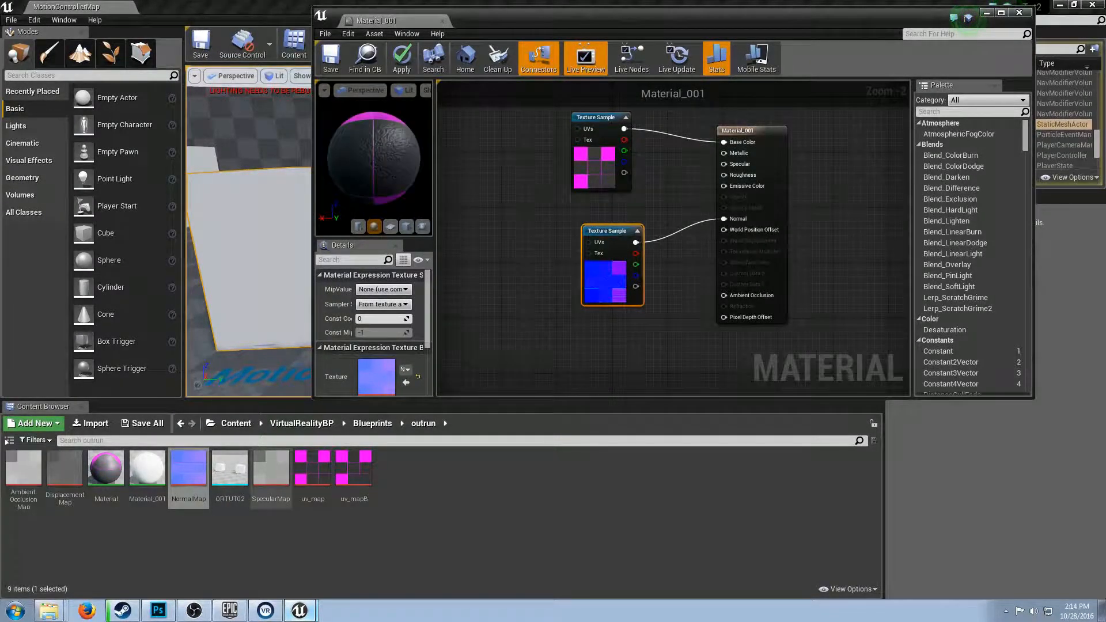
pyautogui.moveTo(271, 472); pyautogui.dragTo(724, 164)
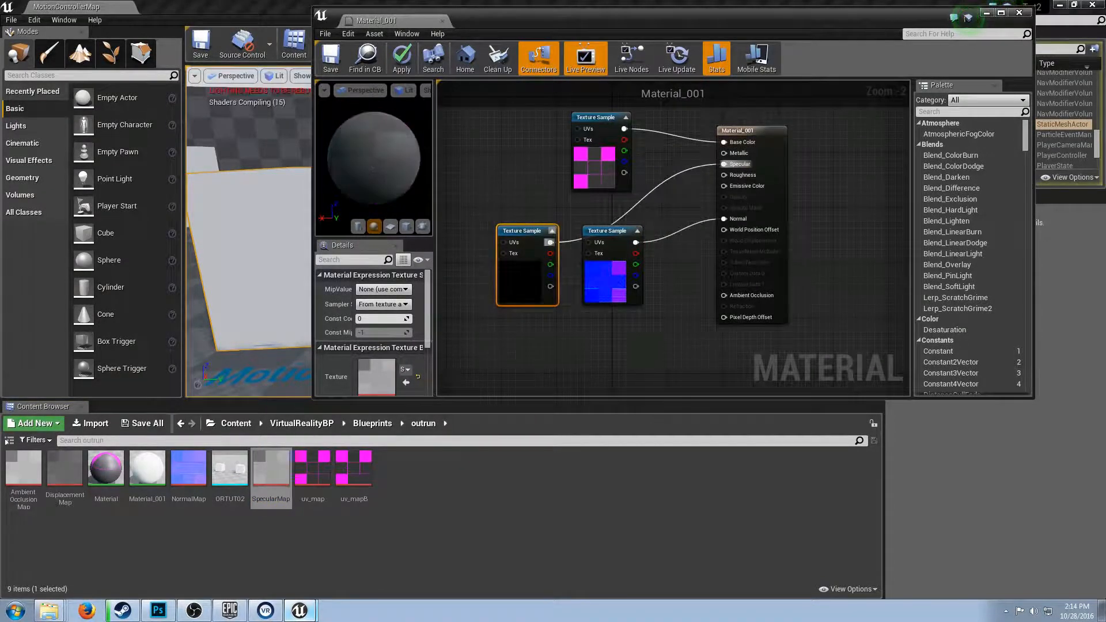
pyautogui.moveTo(597, 231); pyautogui.dragTo(591, 282)
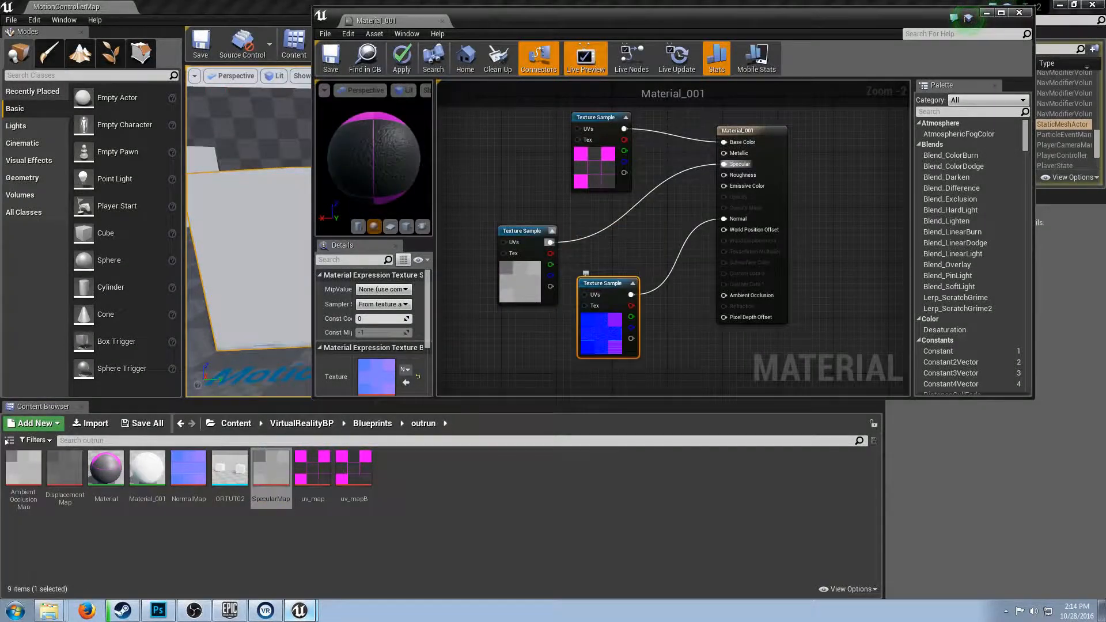
pyautogui.moveTo(490, 343); pyautogui.dragTo(491, 253)
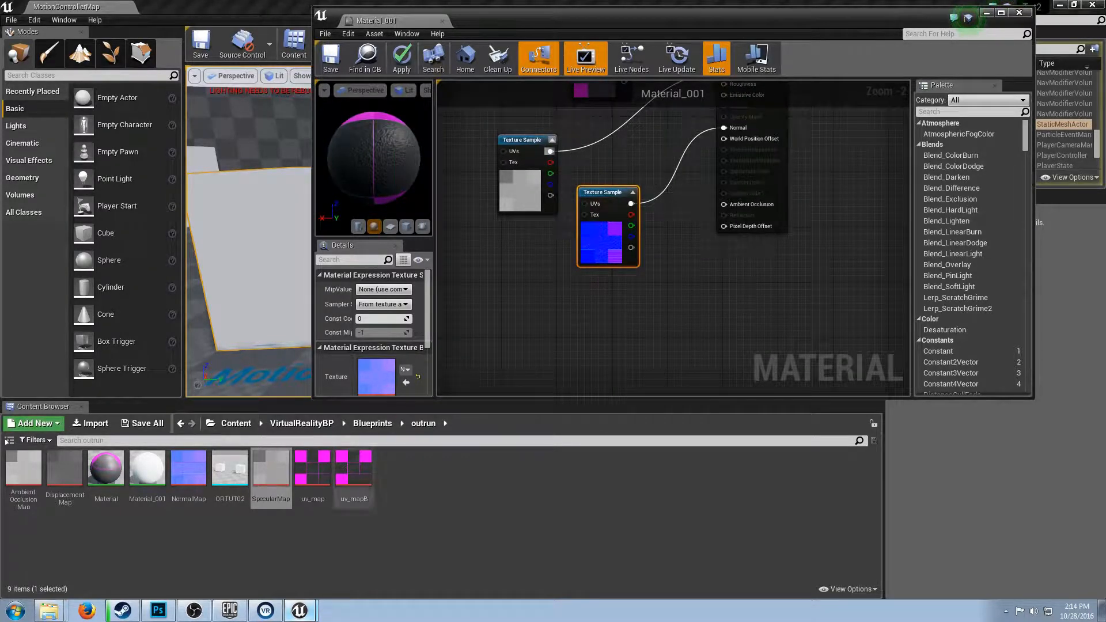
pyautogui.moveTo(23, 472); pyautogui.dragTo(724, 204)
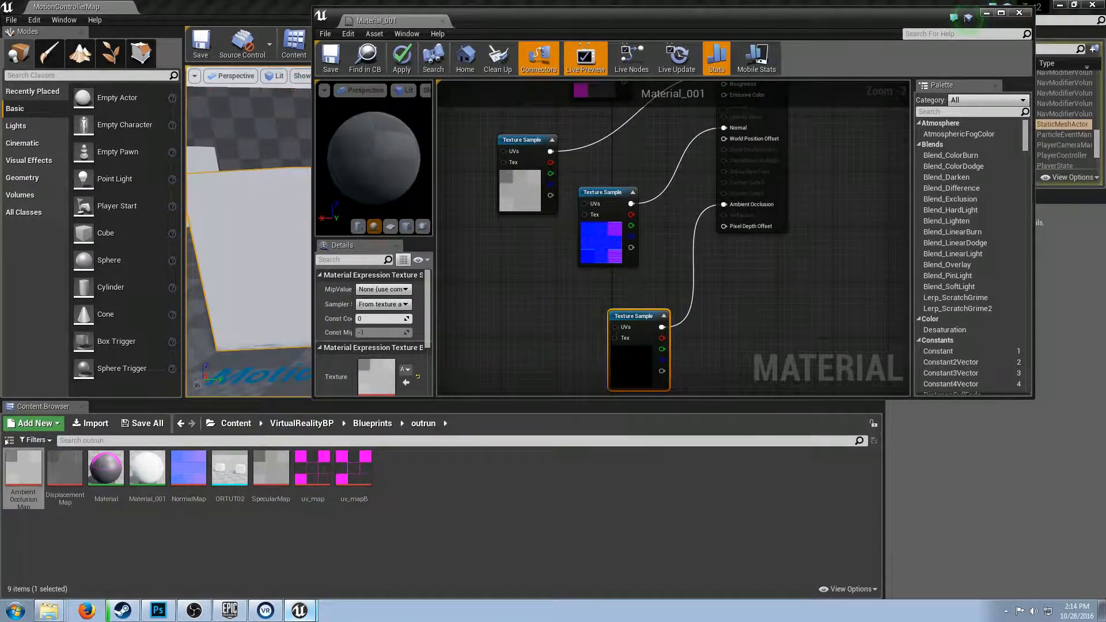
# - Add DisplacementMap to the Material_001 graph as an unconnected texture sample, then save the material and close its editor
pyautogui.moveTo(645, 151); pyautogui.dragTo(620, 208)
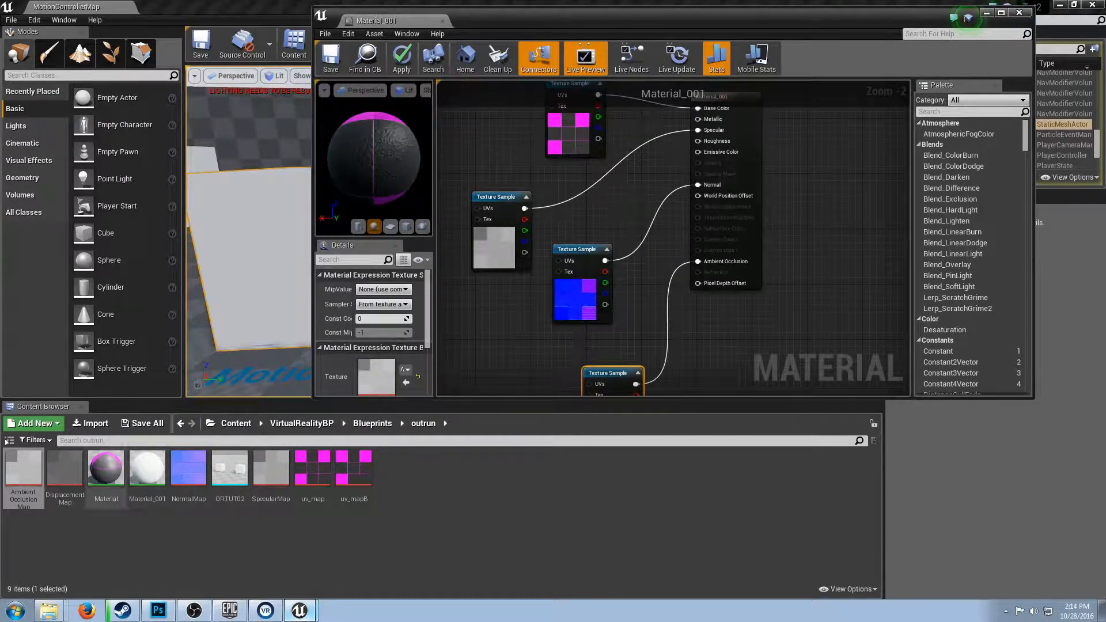
pyautogui.moveTo(65, 470); pyautogui.dragTo(383, 377)
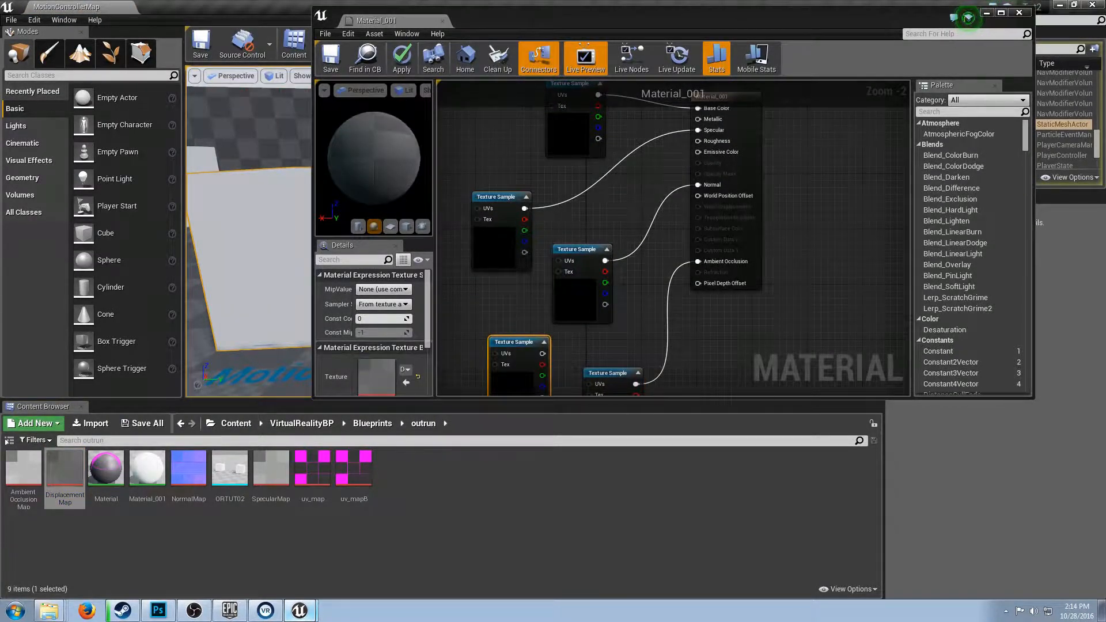
pyautogui.moveTo(676, 254); pyautogui.dragTo(705, 219)
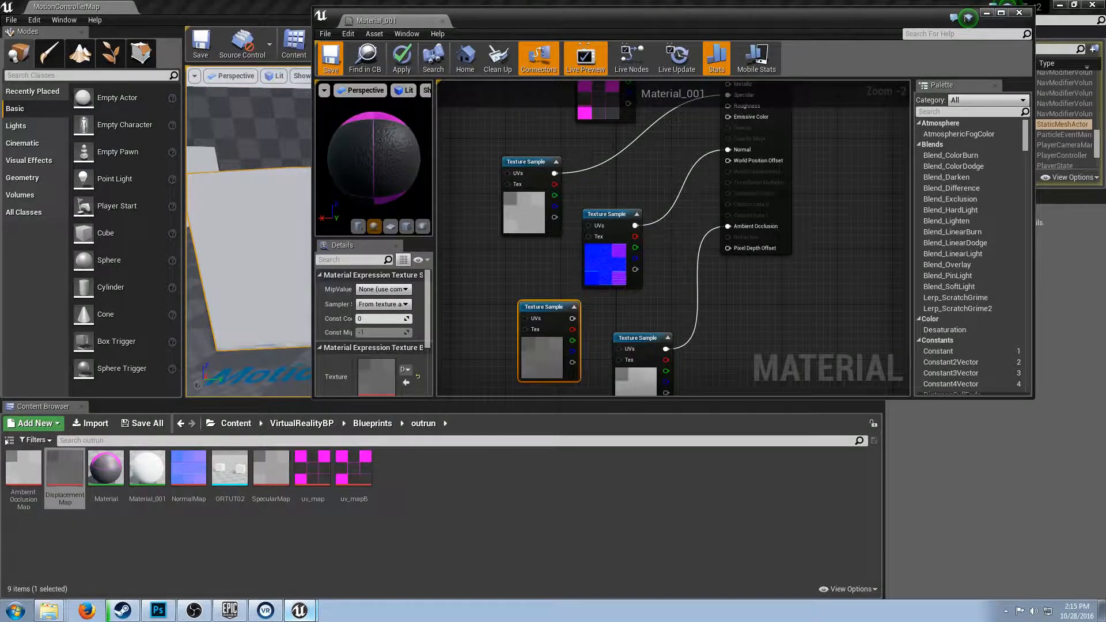
pyautogui.click(331, 58)
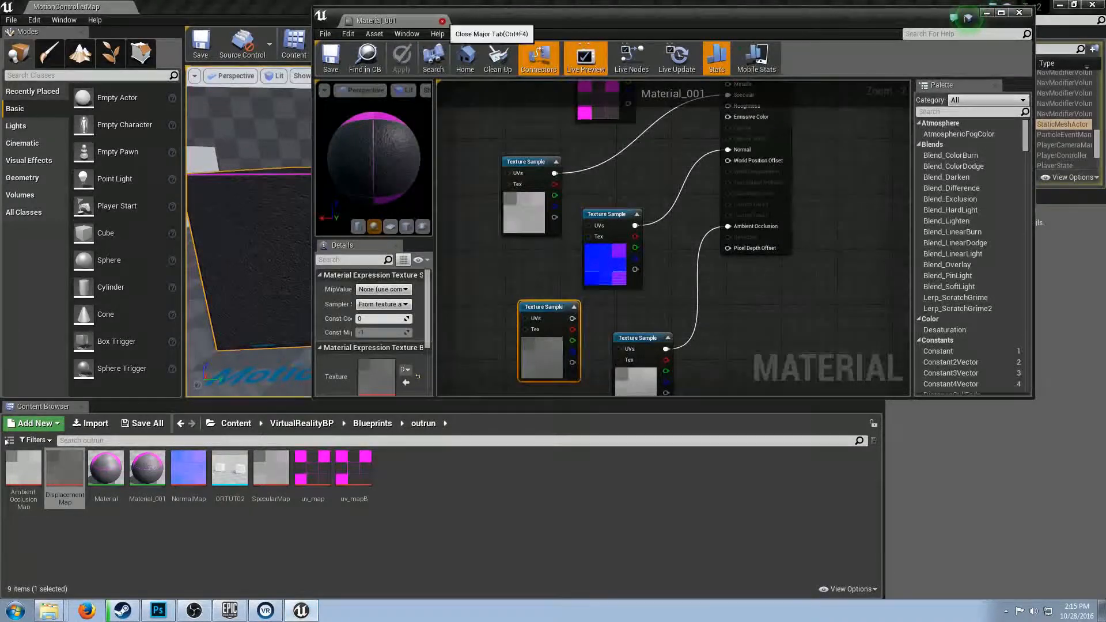
pyautogui.click(443, 20)
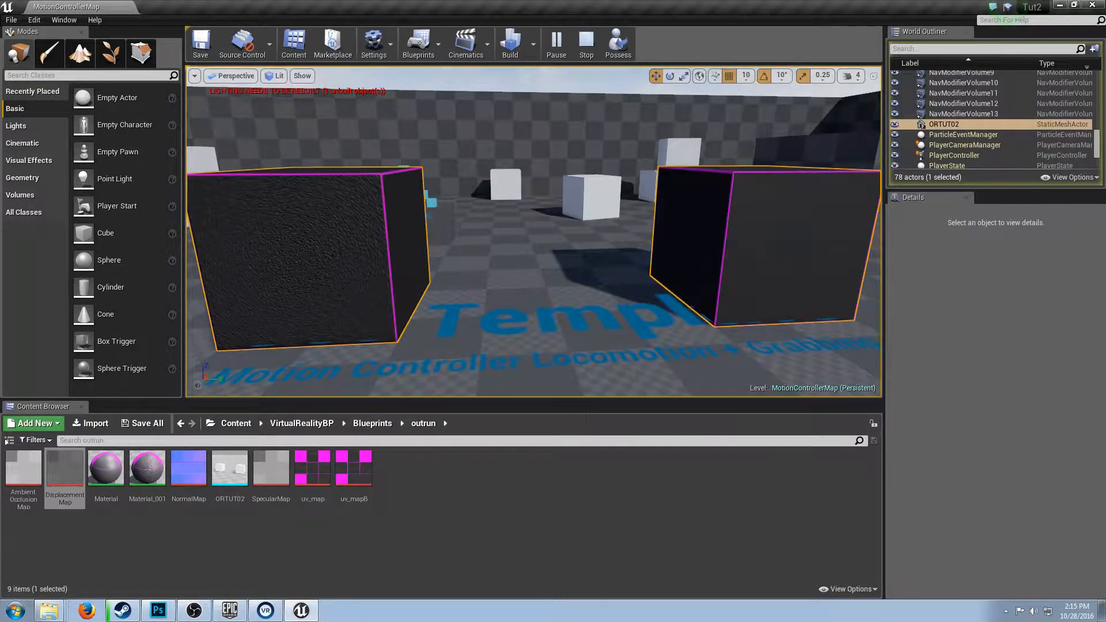
# - Inspect the surface detail of the two ORTUT02 cubes from several sides in the running simulation, then stop the simulation
pyautogui.press('d')
pyautogui.press('a')
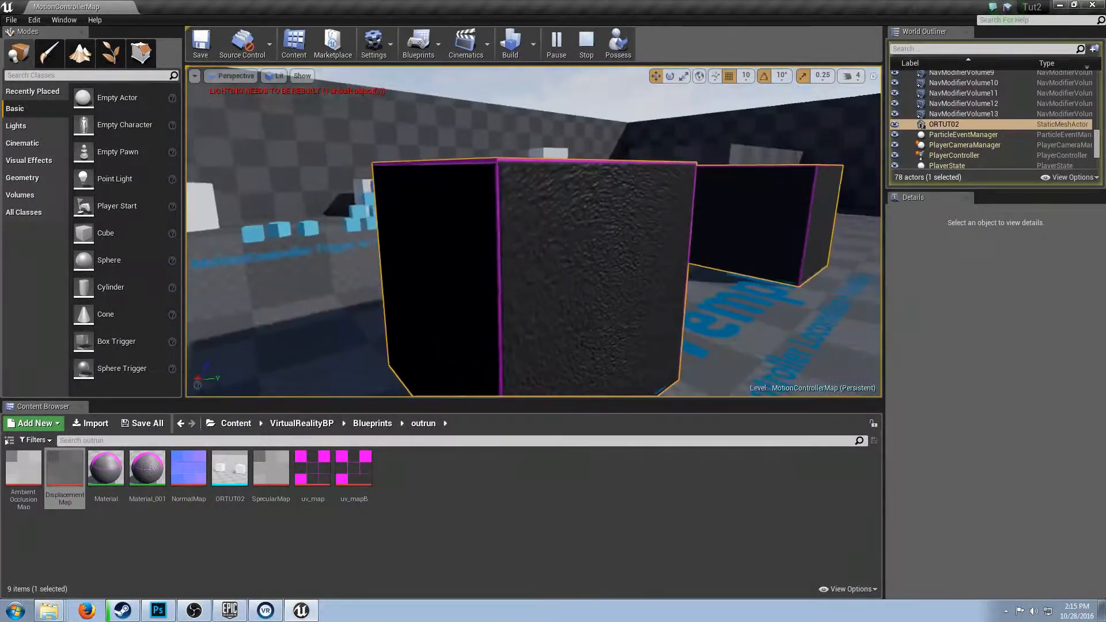
pyautogui.press('d')
pyautogui.moveTo(530, 205); pyautogui.dragTo(356, 373)
pyautogui.press('a')
pyautogui.press('s')
pyautogui.press('w')
pyautogui.press('d')
pyautogui.press('s')
pyautogui.click(587, 43)
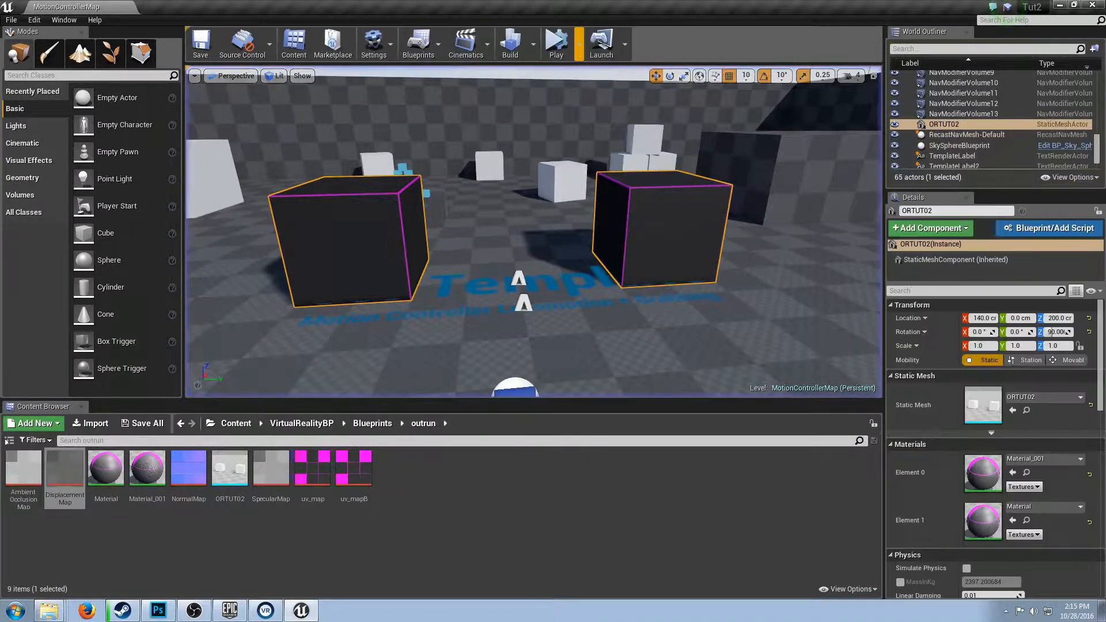
# - Run the level in VR Preview to view the textured cubes in the headset, then end the preview
pyautogui.click(579, 43)
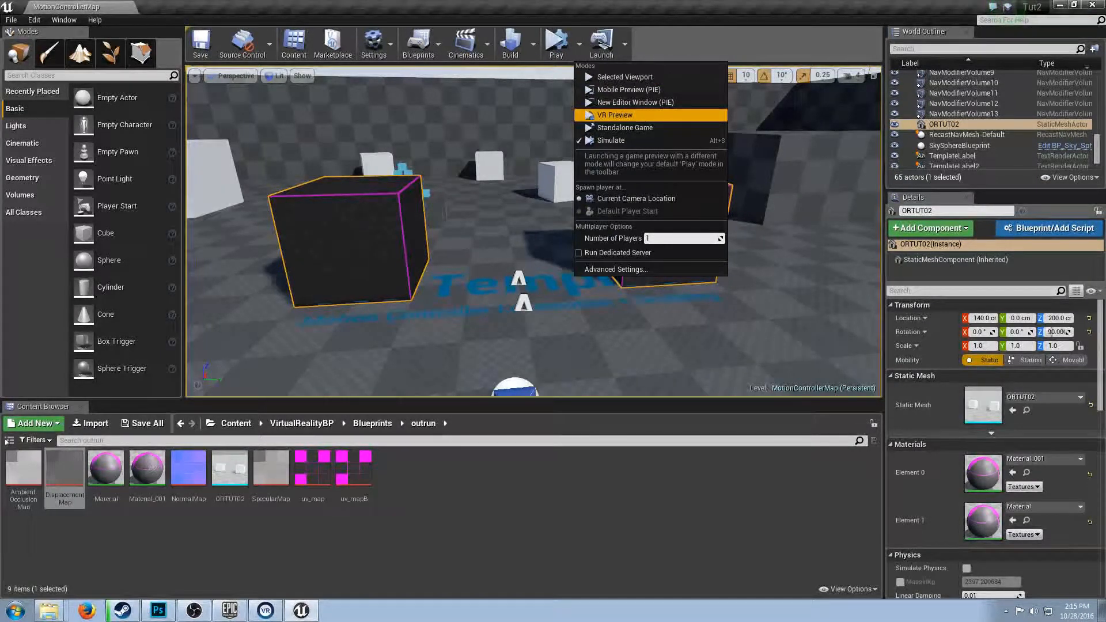
pyautogui.click(615, 115)
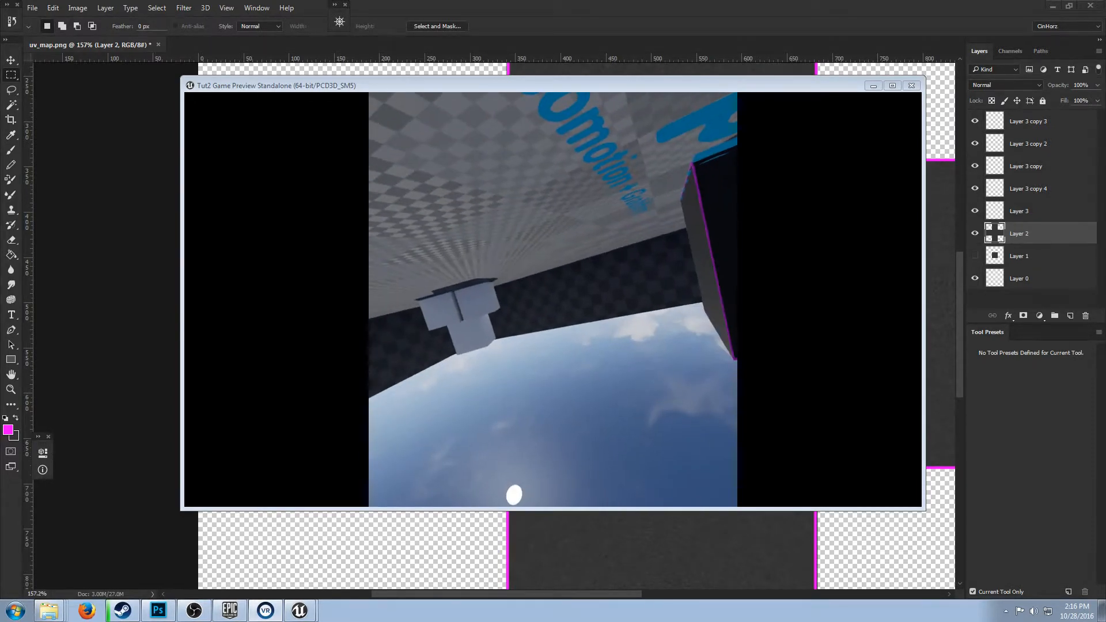
pyautogui.press('Escape')
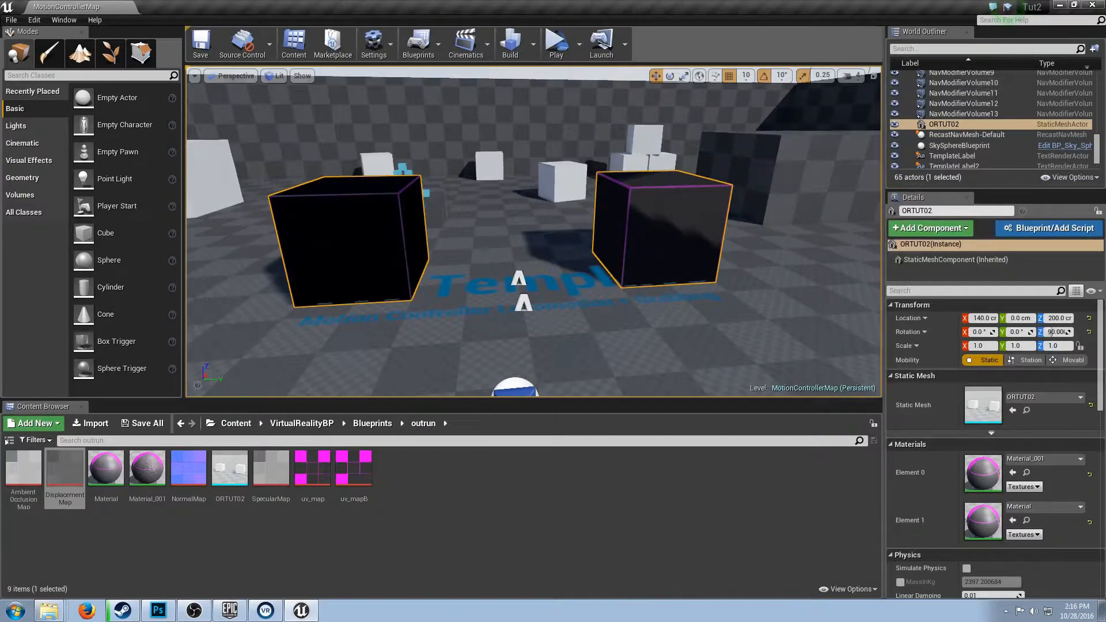